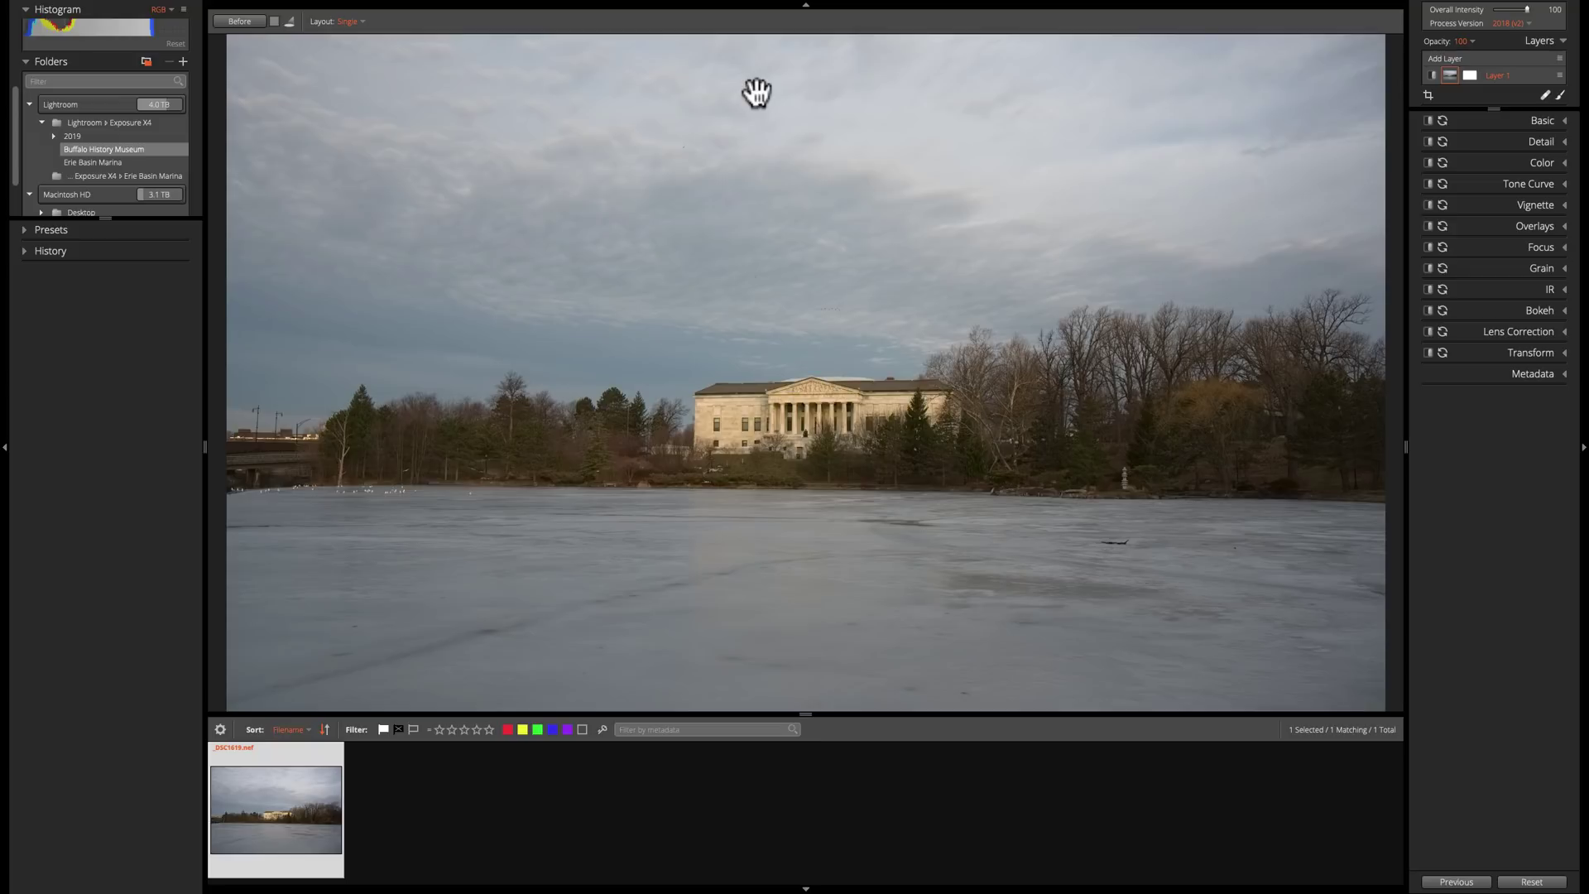
Expand the Basic panel to reveal the Temp 6264, Tint -51 and tone sliders
left_click(1548, 120)
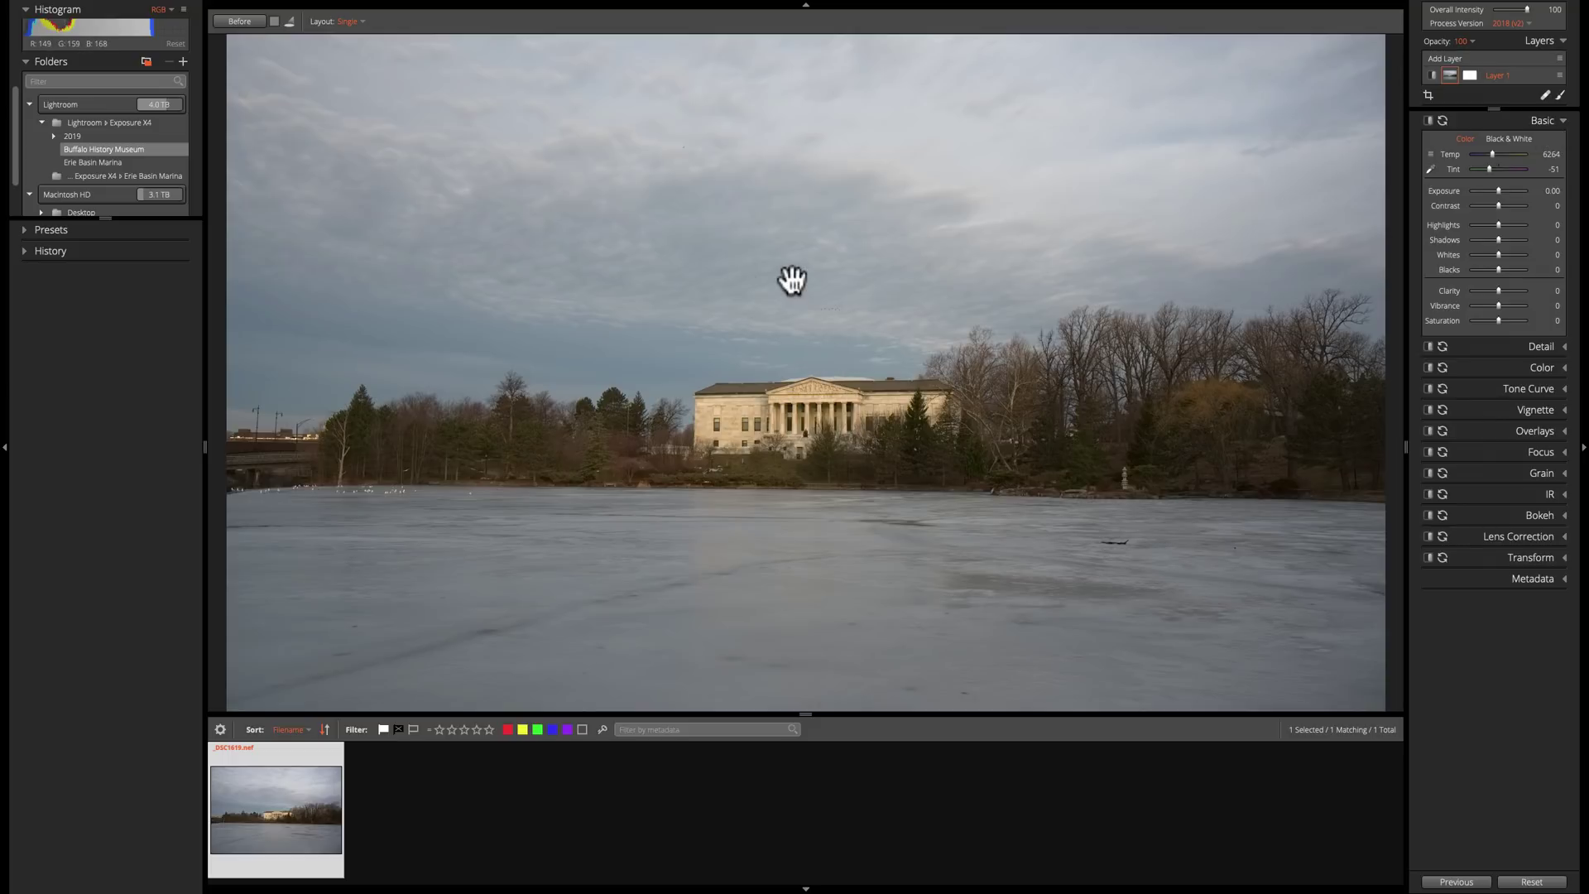
Collapse the left folder browser and hide the bottom filmstrip
left_click(7, 451)
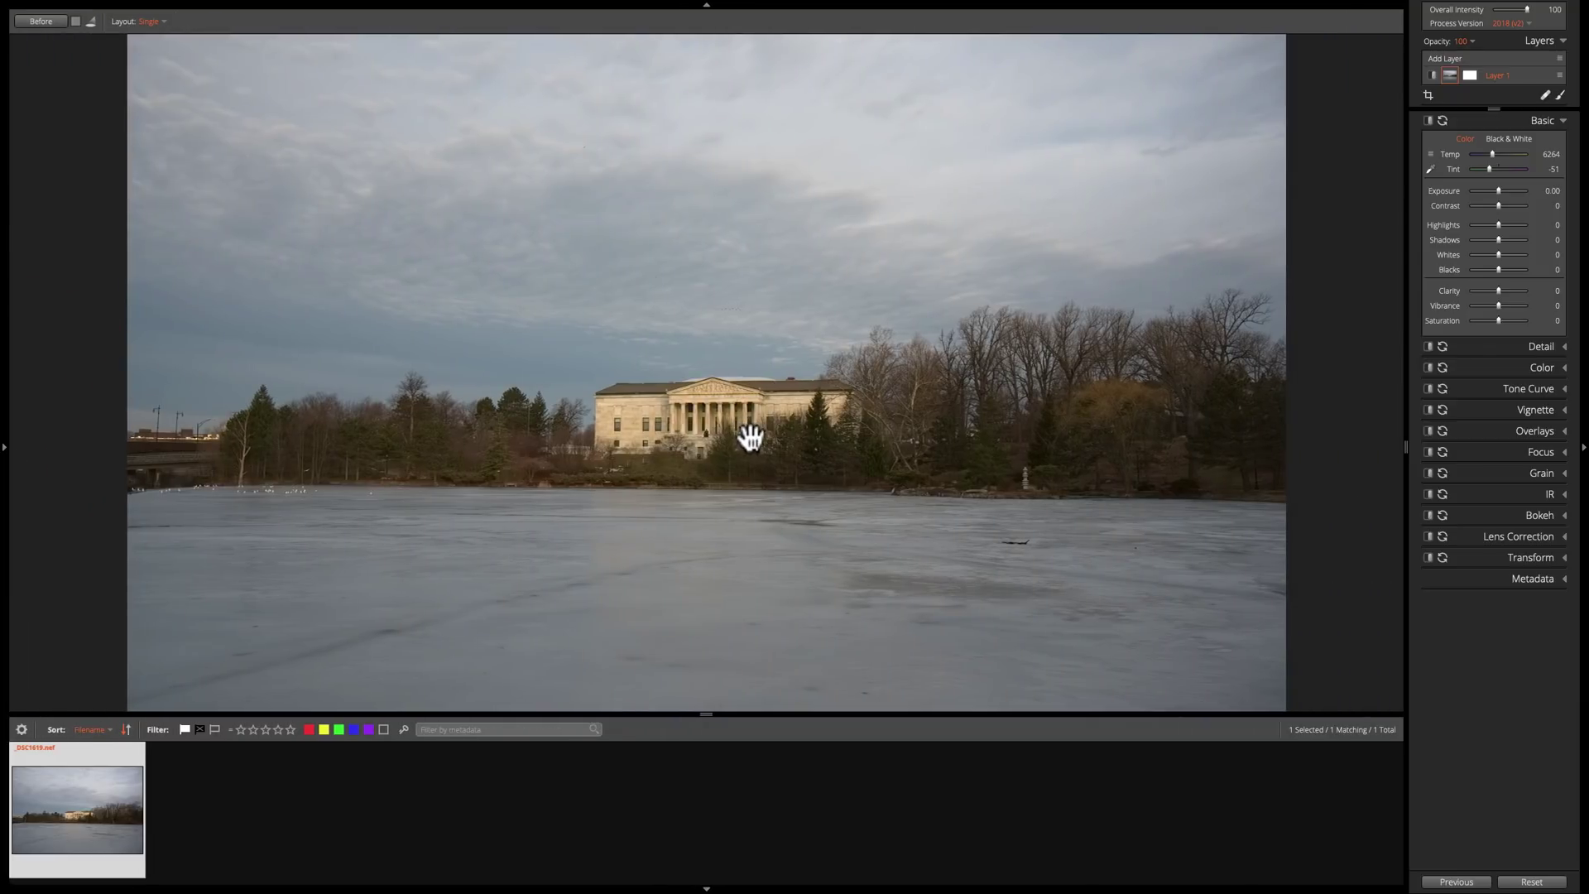
left_click(707, 888)
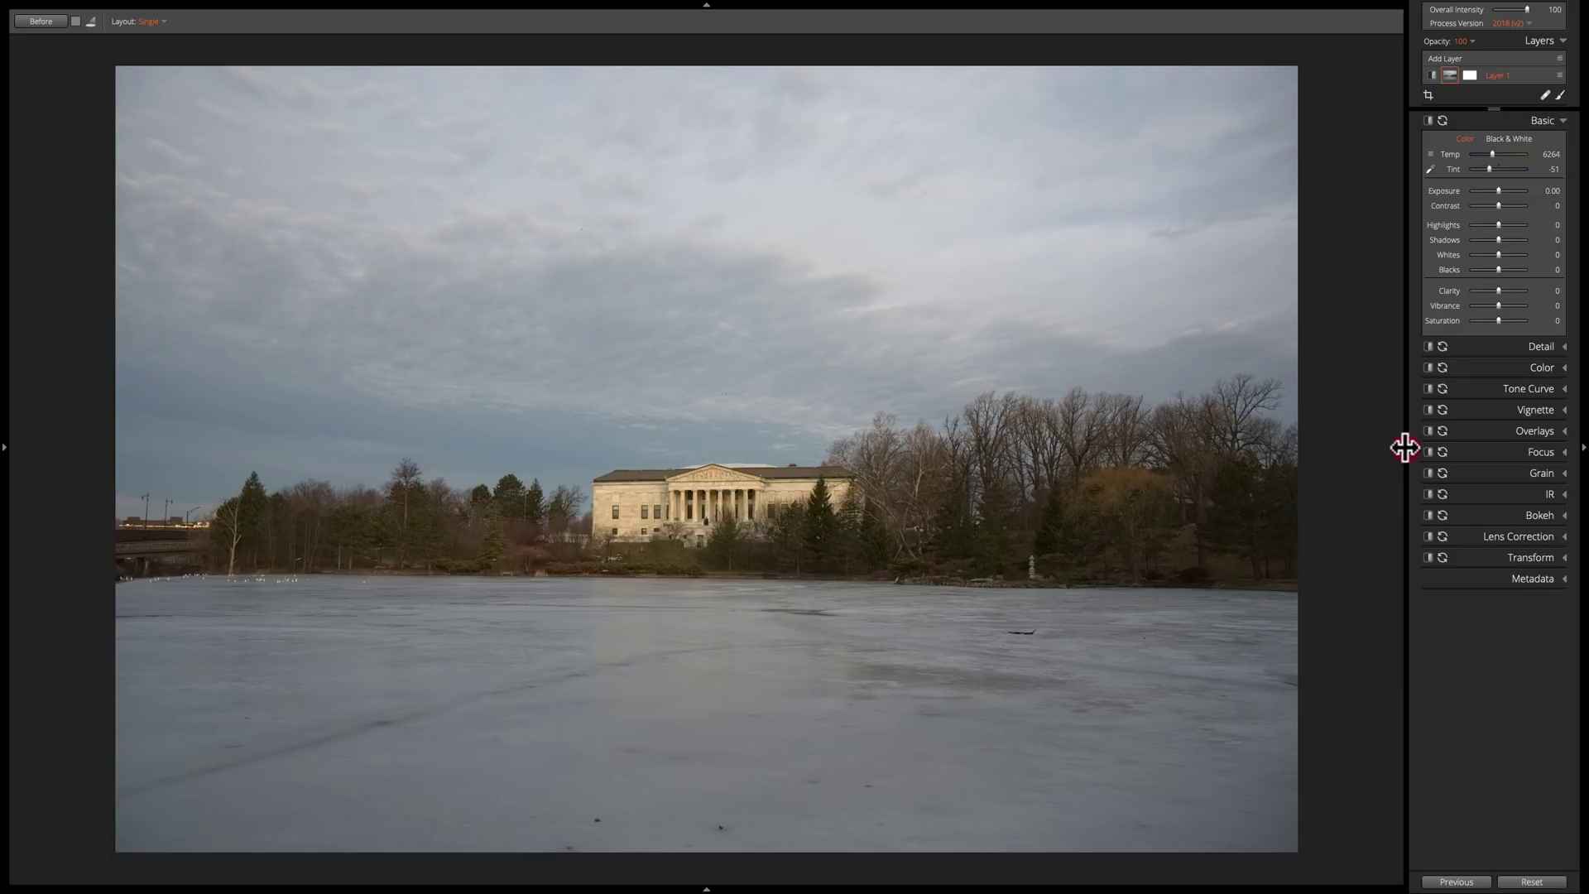
Move the divider between the photo and right panel leftward to widen the adjustments
left_click_drag(1406, 448, 1353, 448)
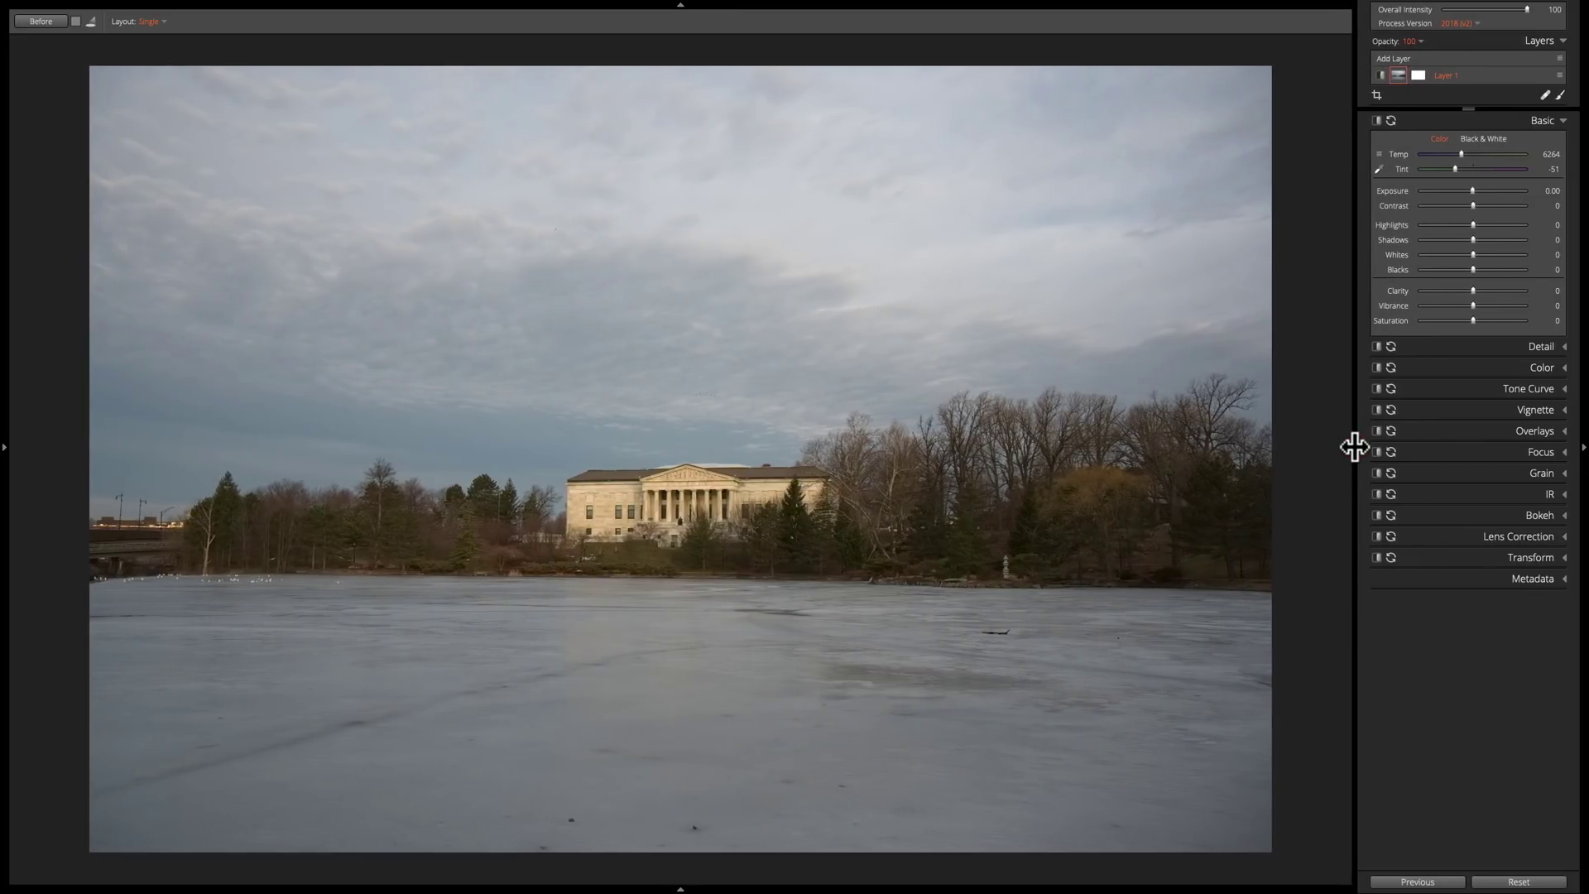
left_click(1354, 446)
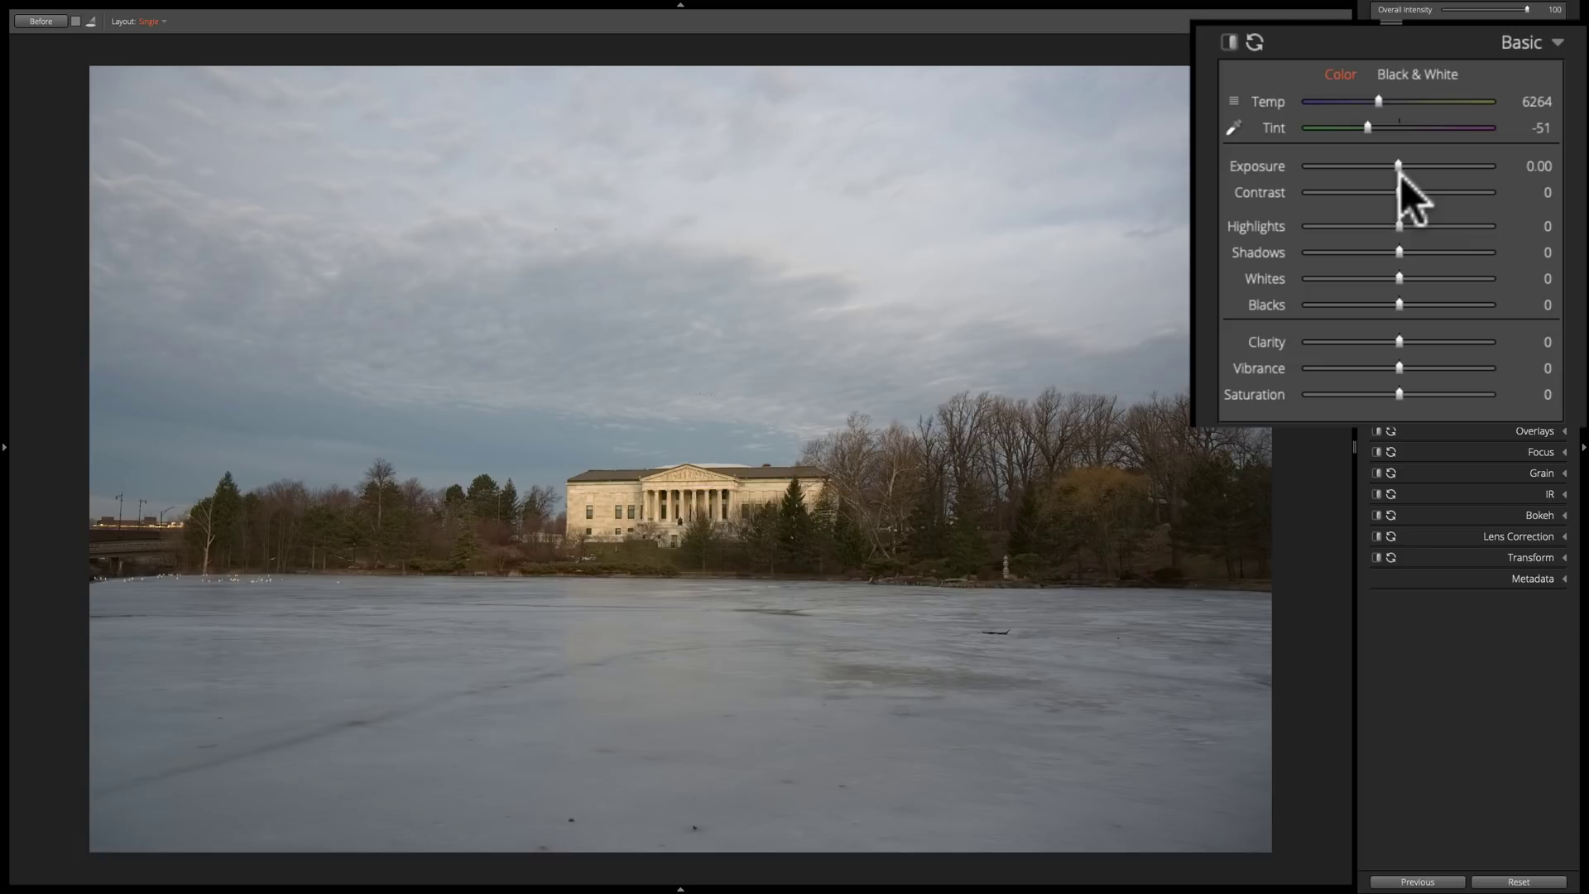
left_click(1413, 76)
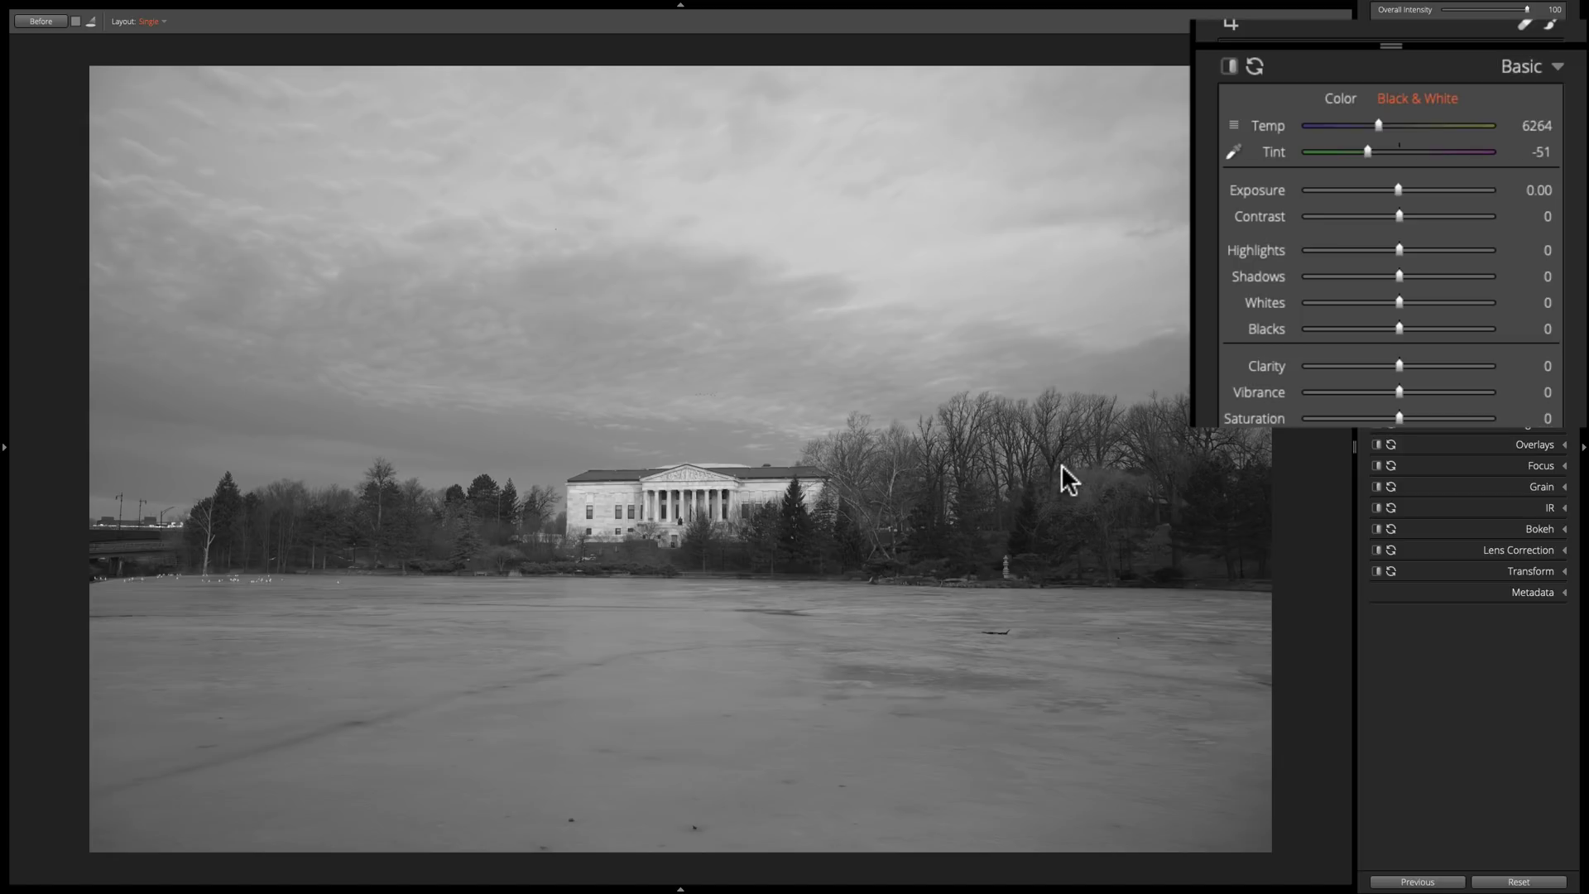
left_click(1340, 96)
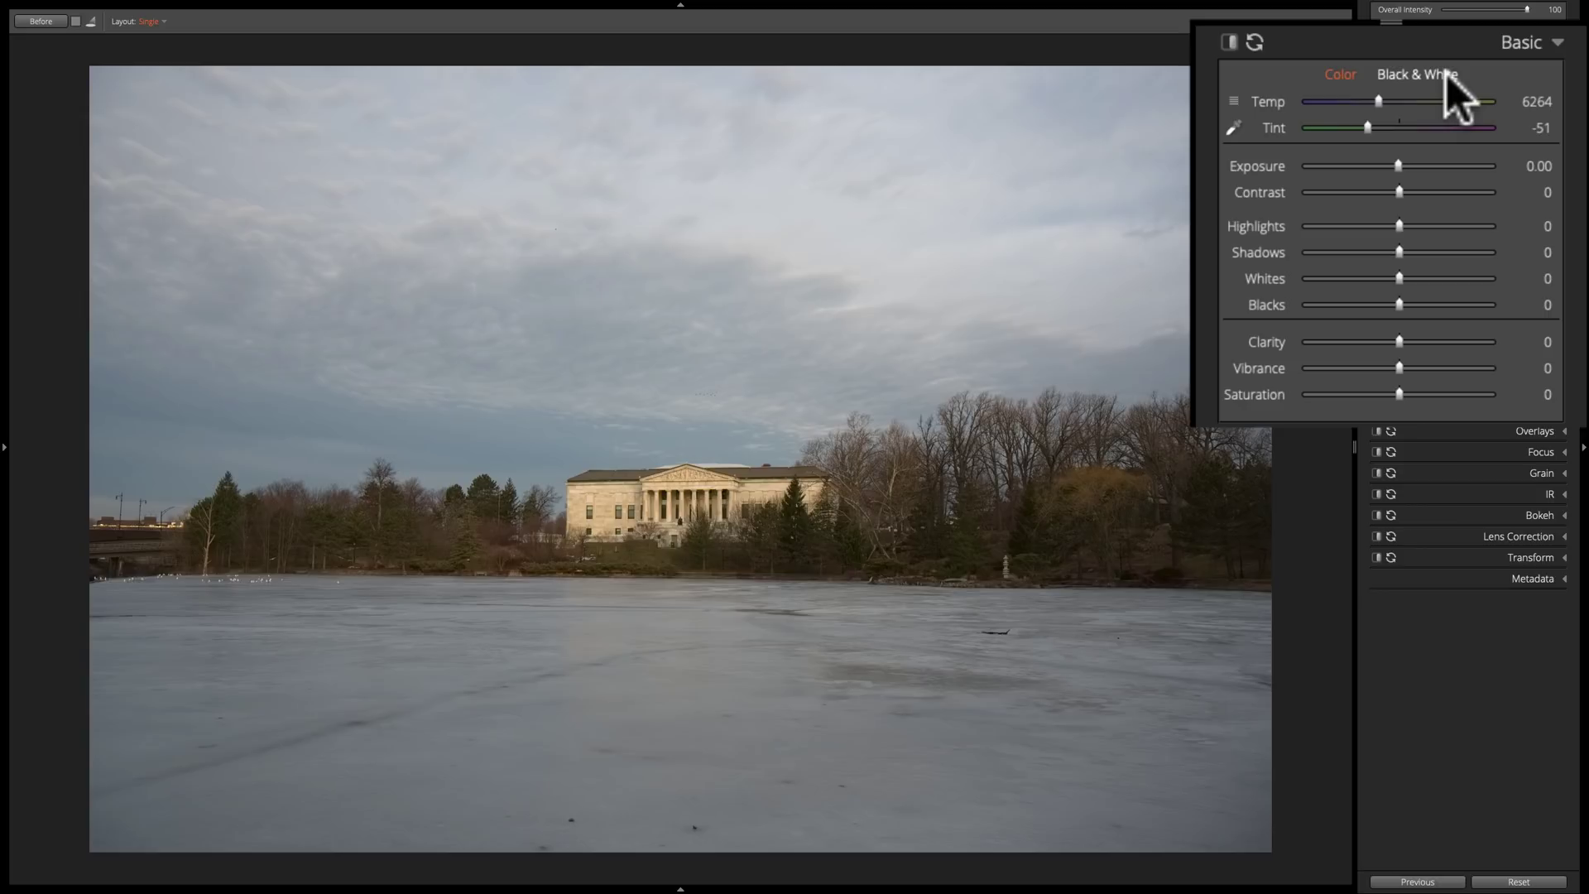
left_click_drag(1378, 99, 1366, 129)
double_click(1372, 98)
double_click(1409, 129)
left_click(1402, 128)
left_click(1403, 127)
left_click_drag(1377, 98, 1412, 98)
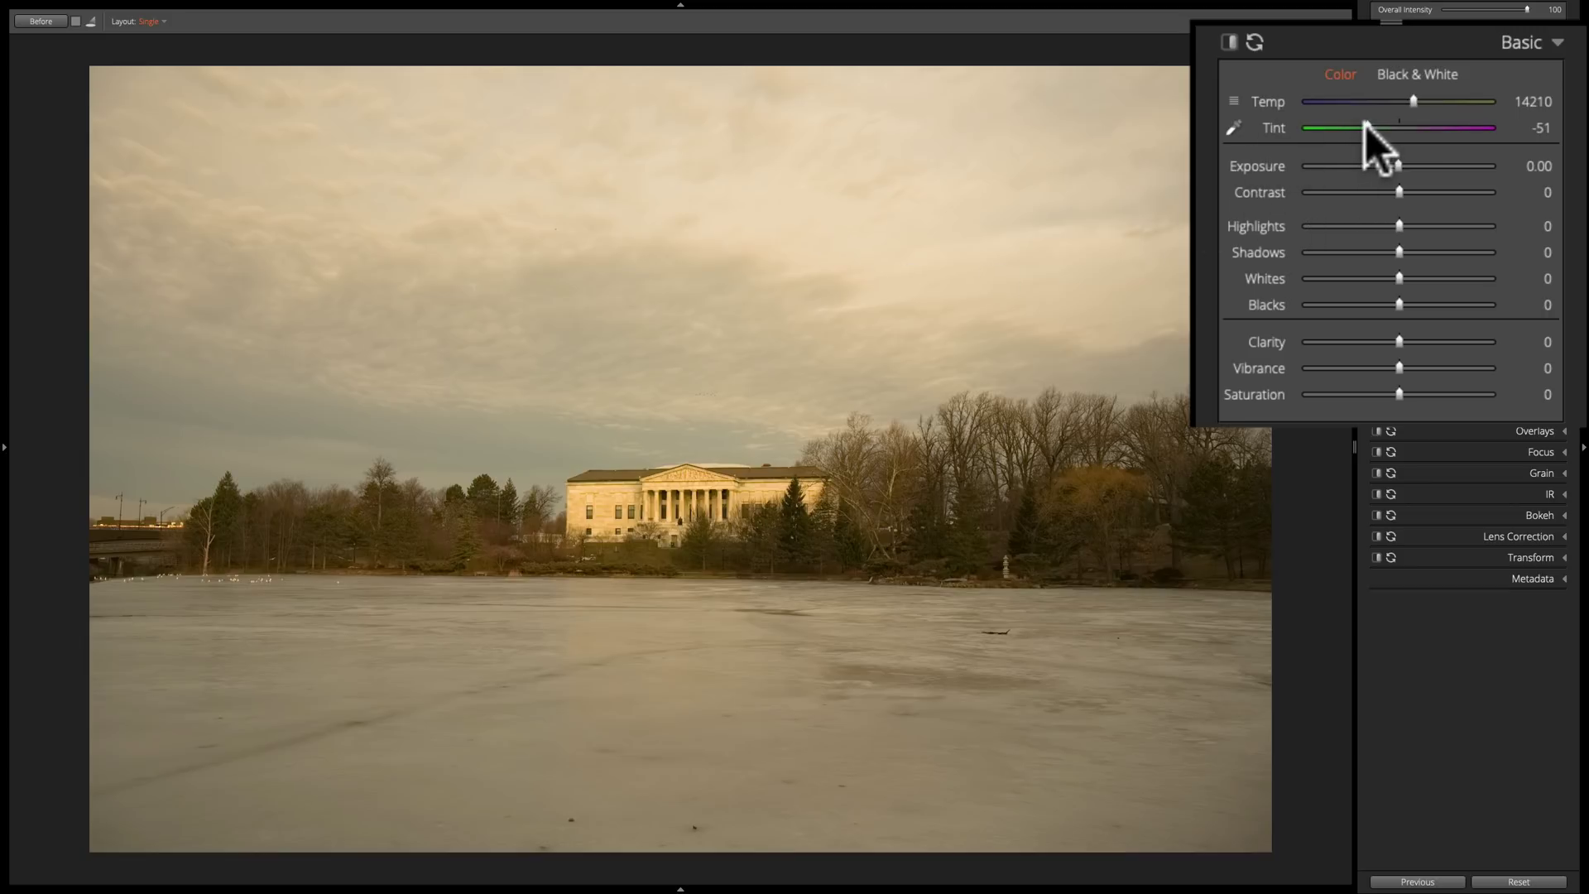
mouse_move(1365, 128)
left_mouse_down()
mouse_move(1400, 129)
mouse_move(1384, 128)
left_mouse_up()
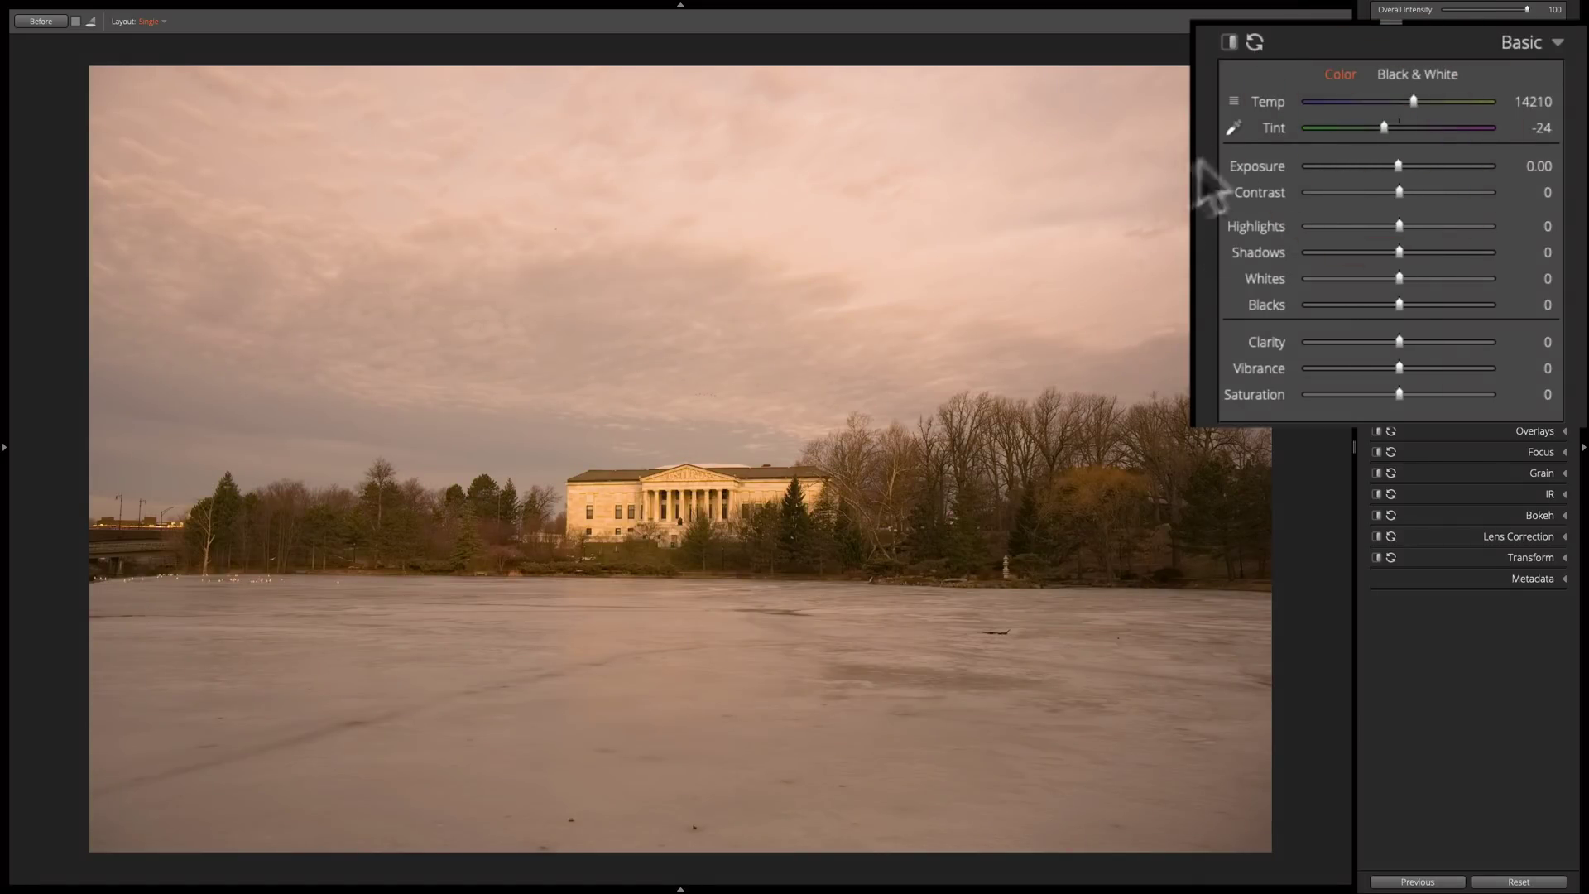
double_click(1274, 127)
double_click(1271, 98)
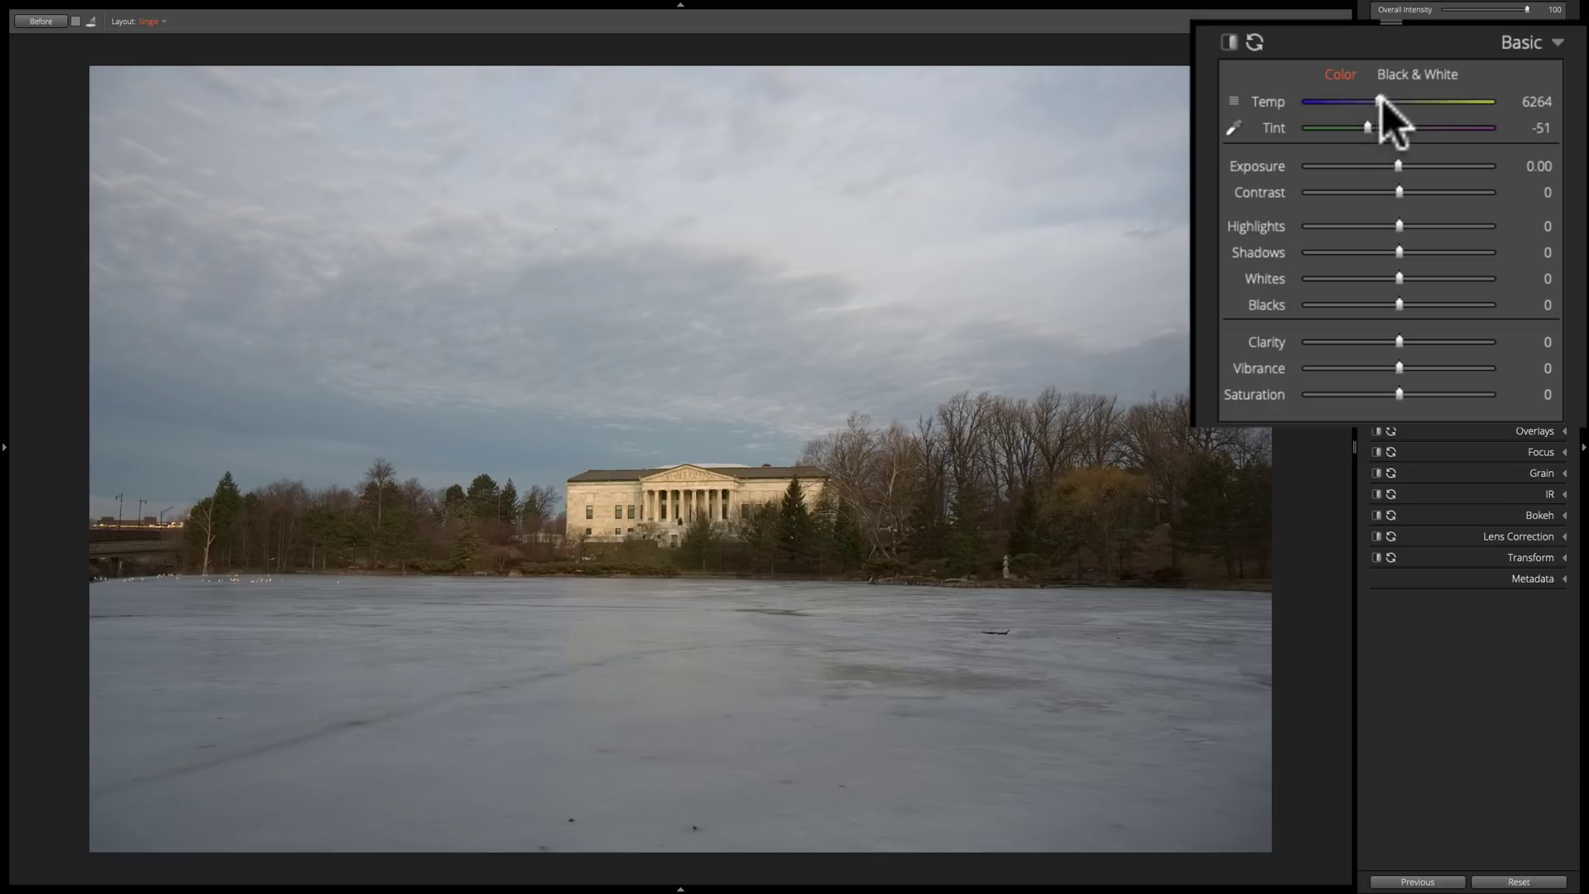
left_click(1233, 101)
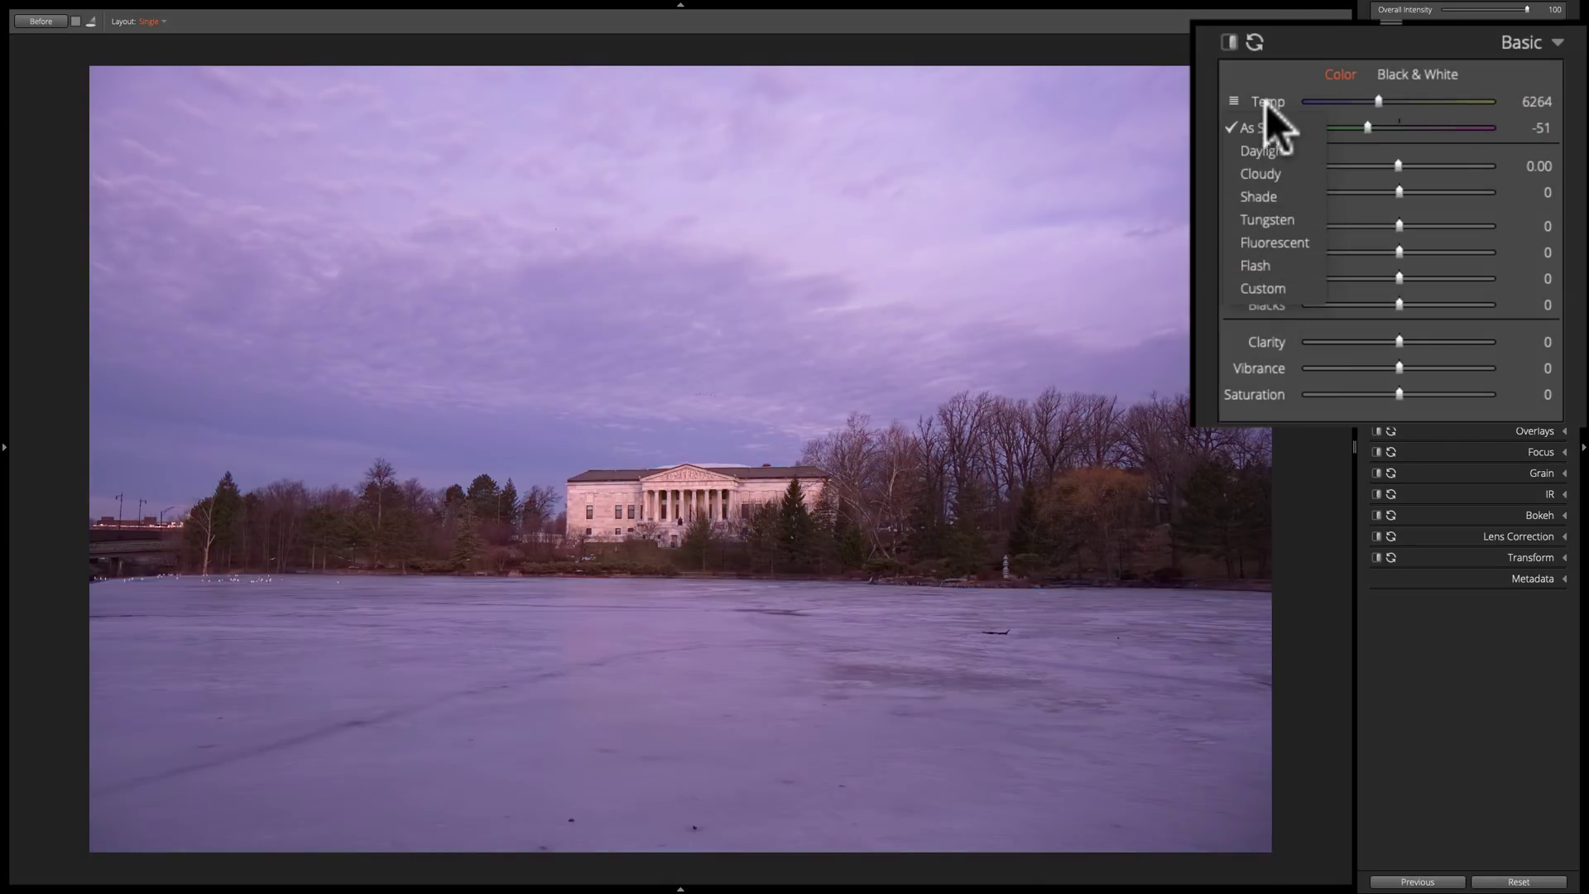
left_click(1266, 99)
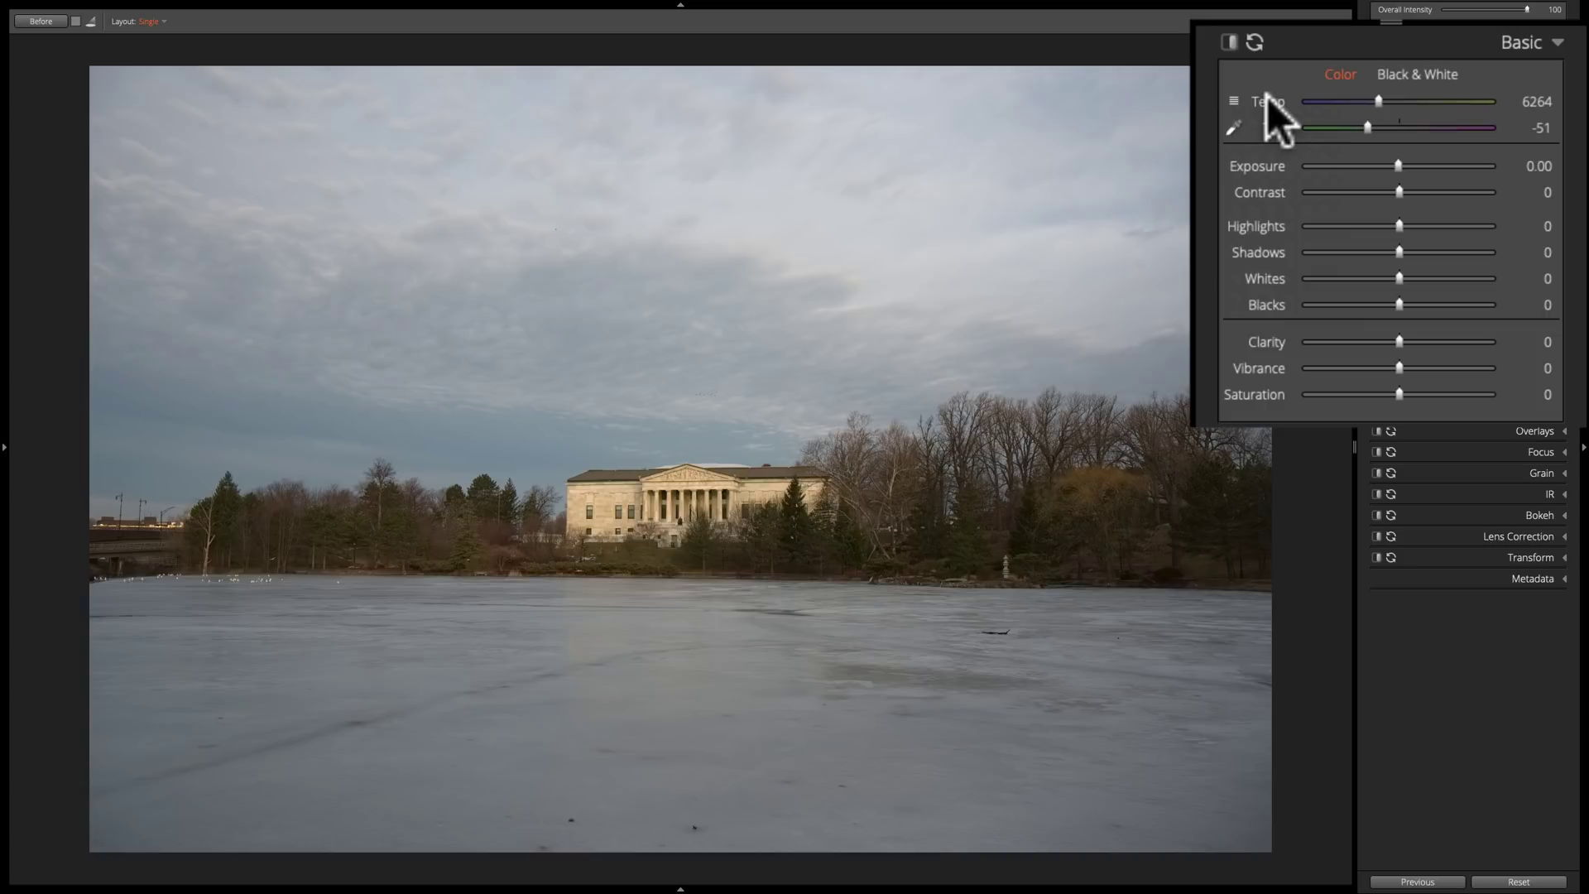
Sample the grey sky above the museum with the white balance eyedropper, giving Temp 6668, Tint -50
left_click(1233, 125)
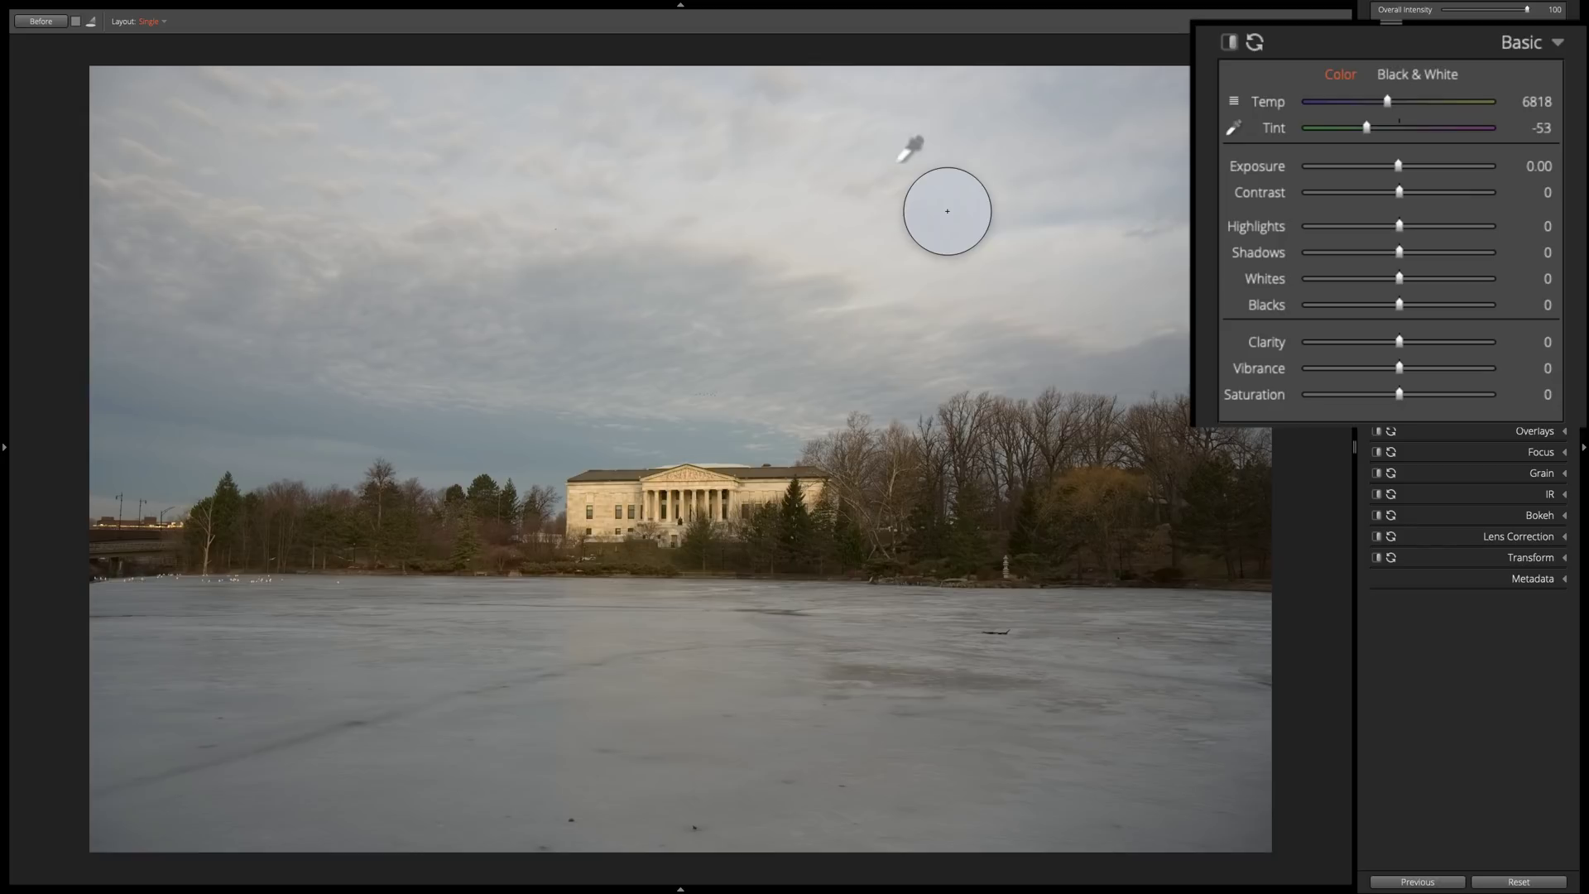
left_click(742, 416)
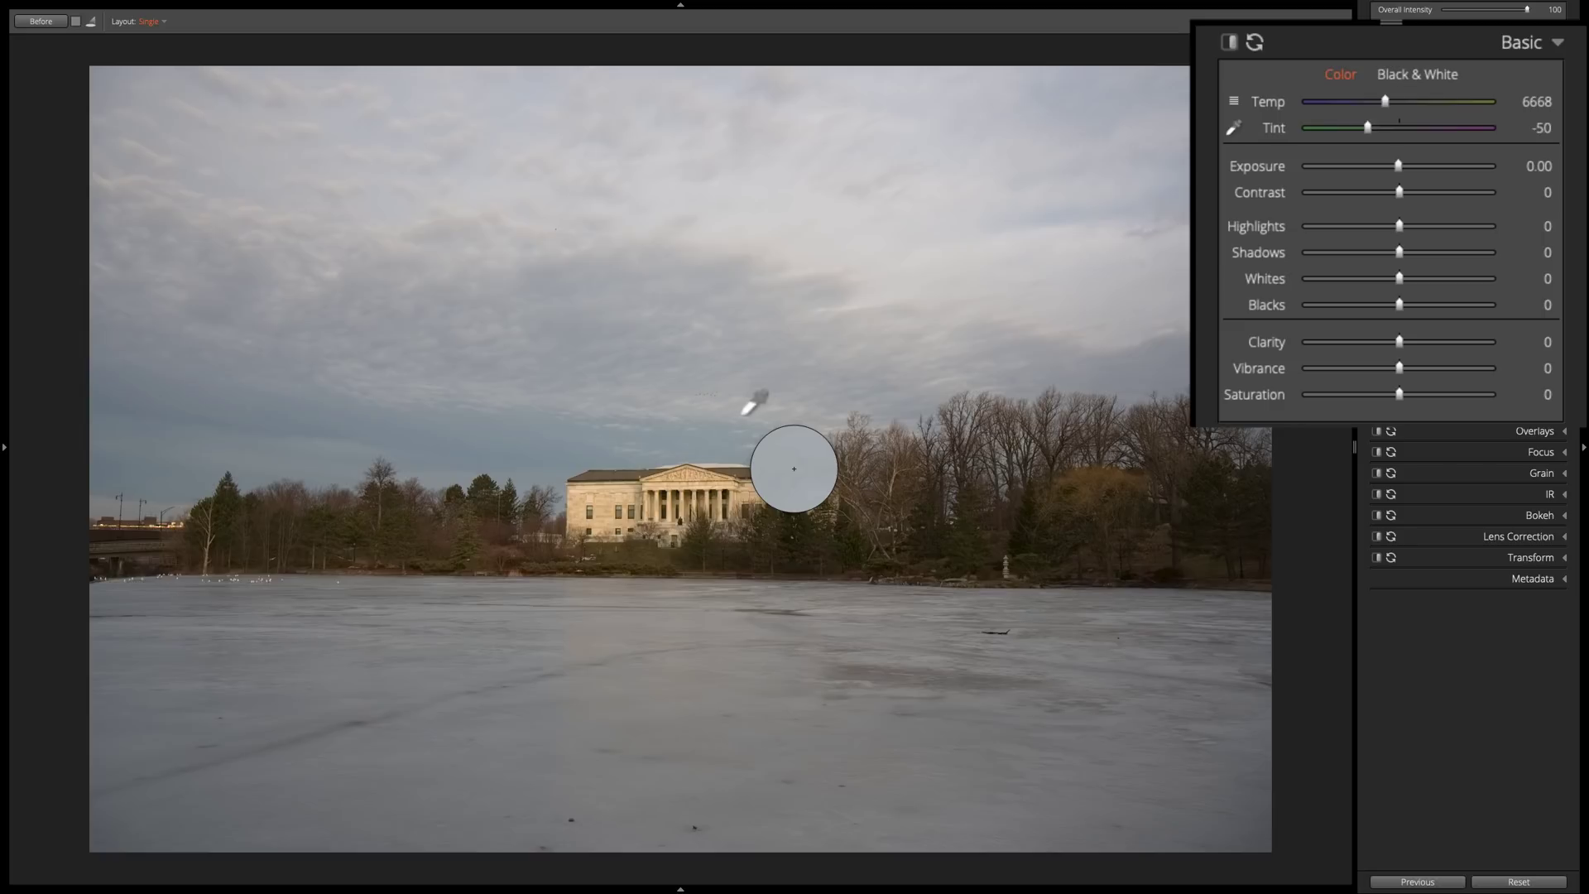
Try eyedropper white balance samples on the trees, then on the sky left of the museum
left_click(1028, 452)
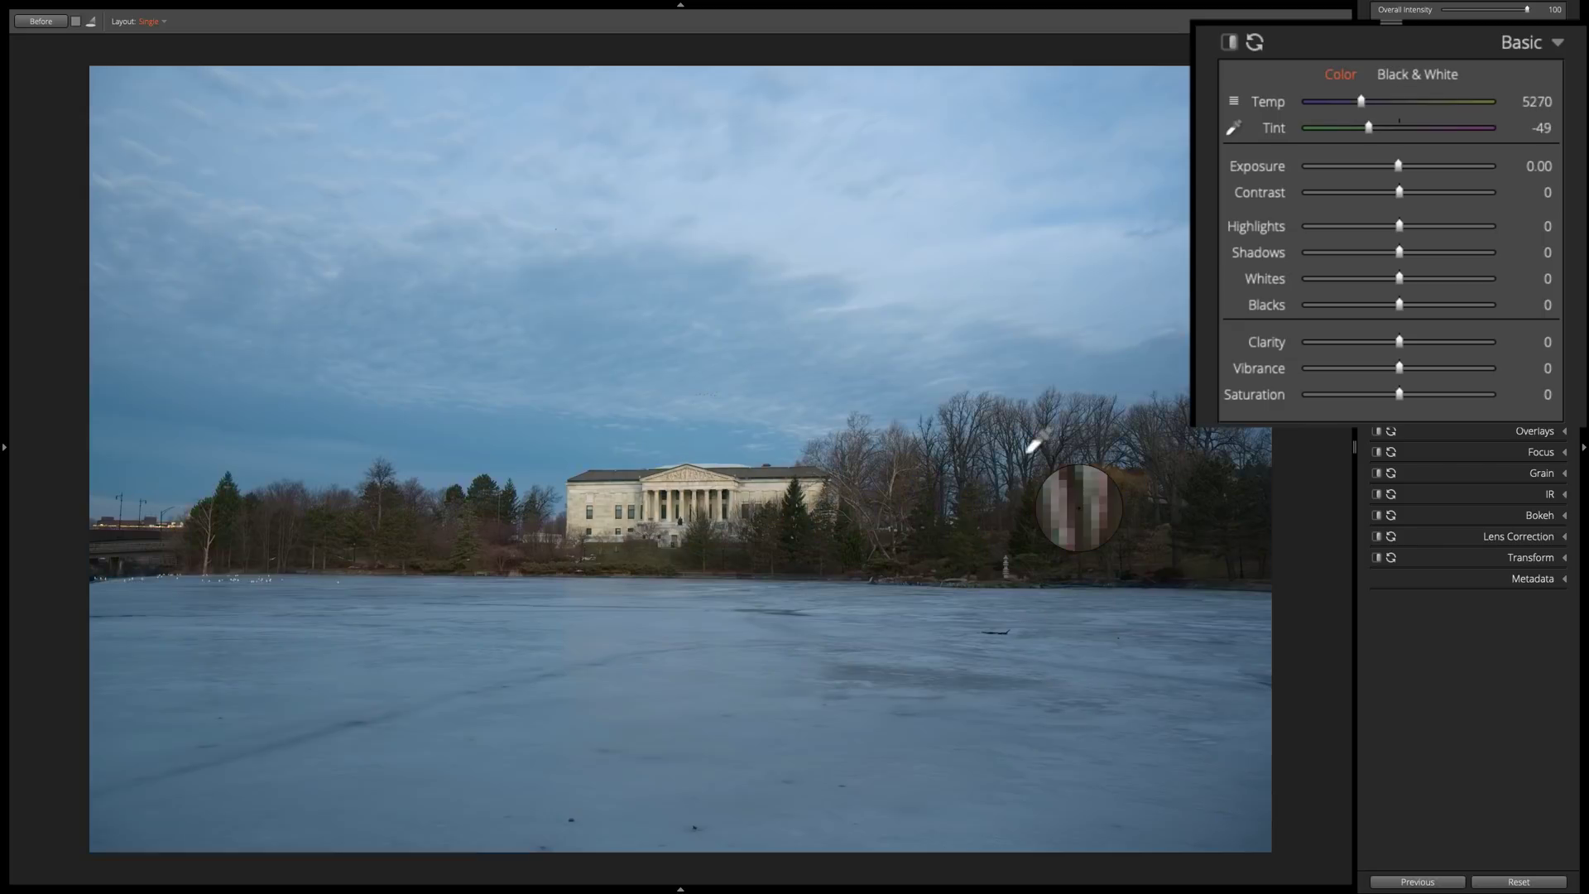
left_click(1079, 463)
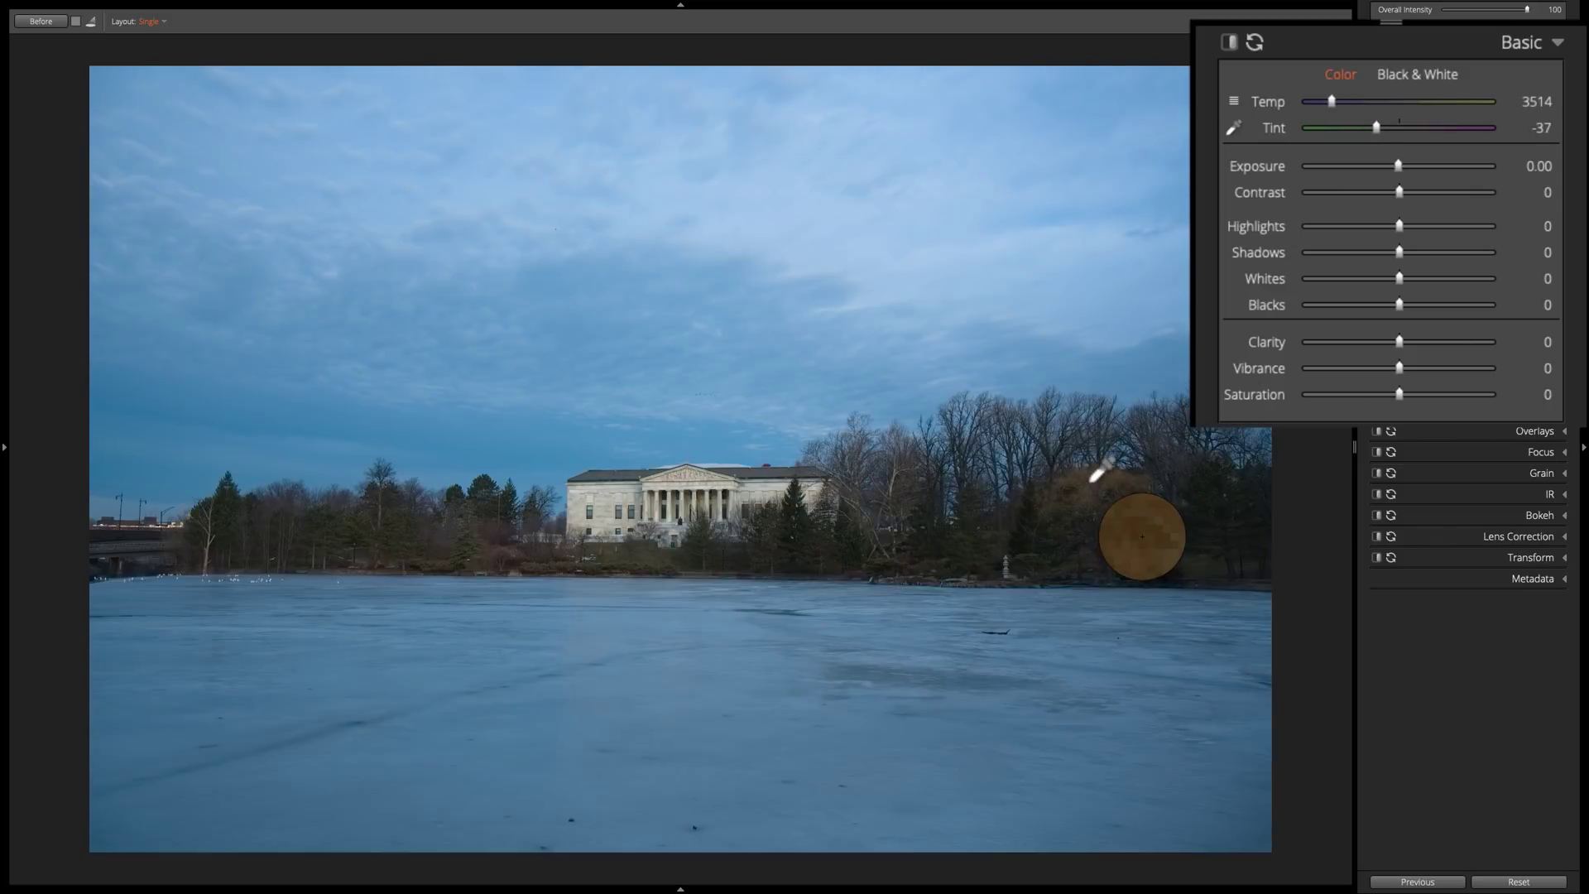
left_click(1206, 451)
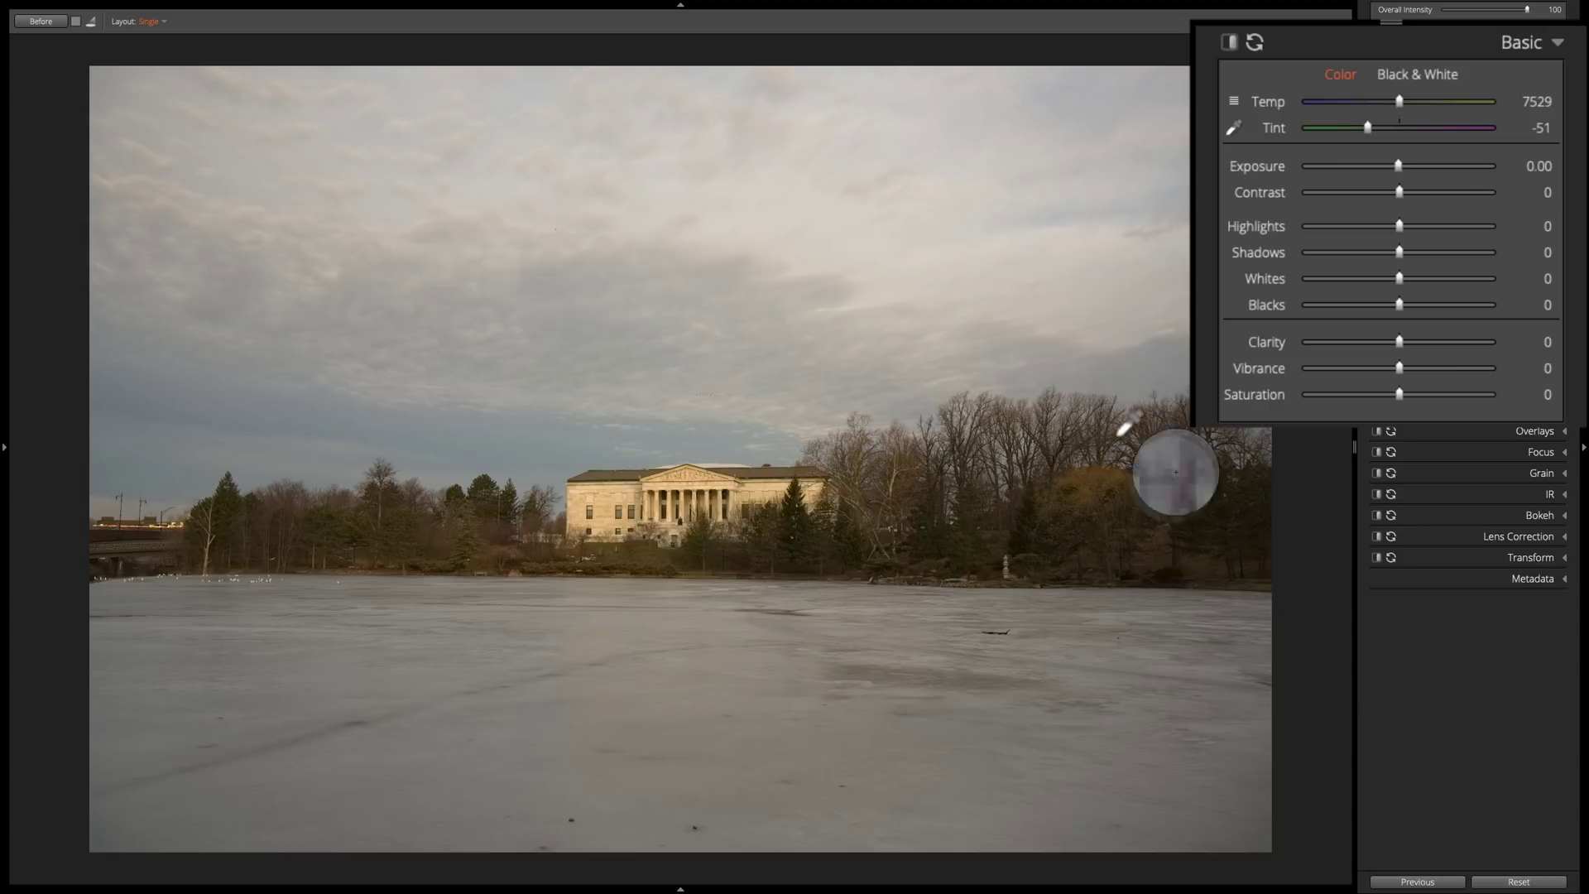
left_click(1117, 472)
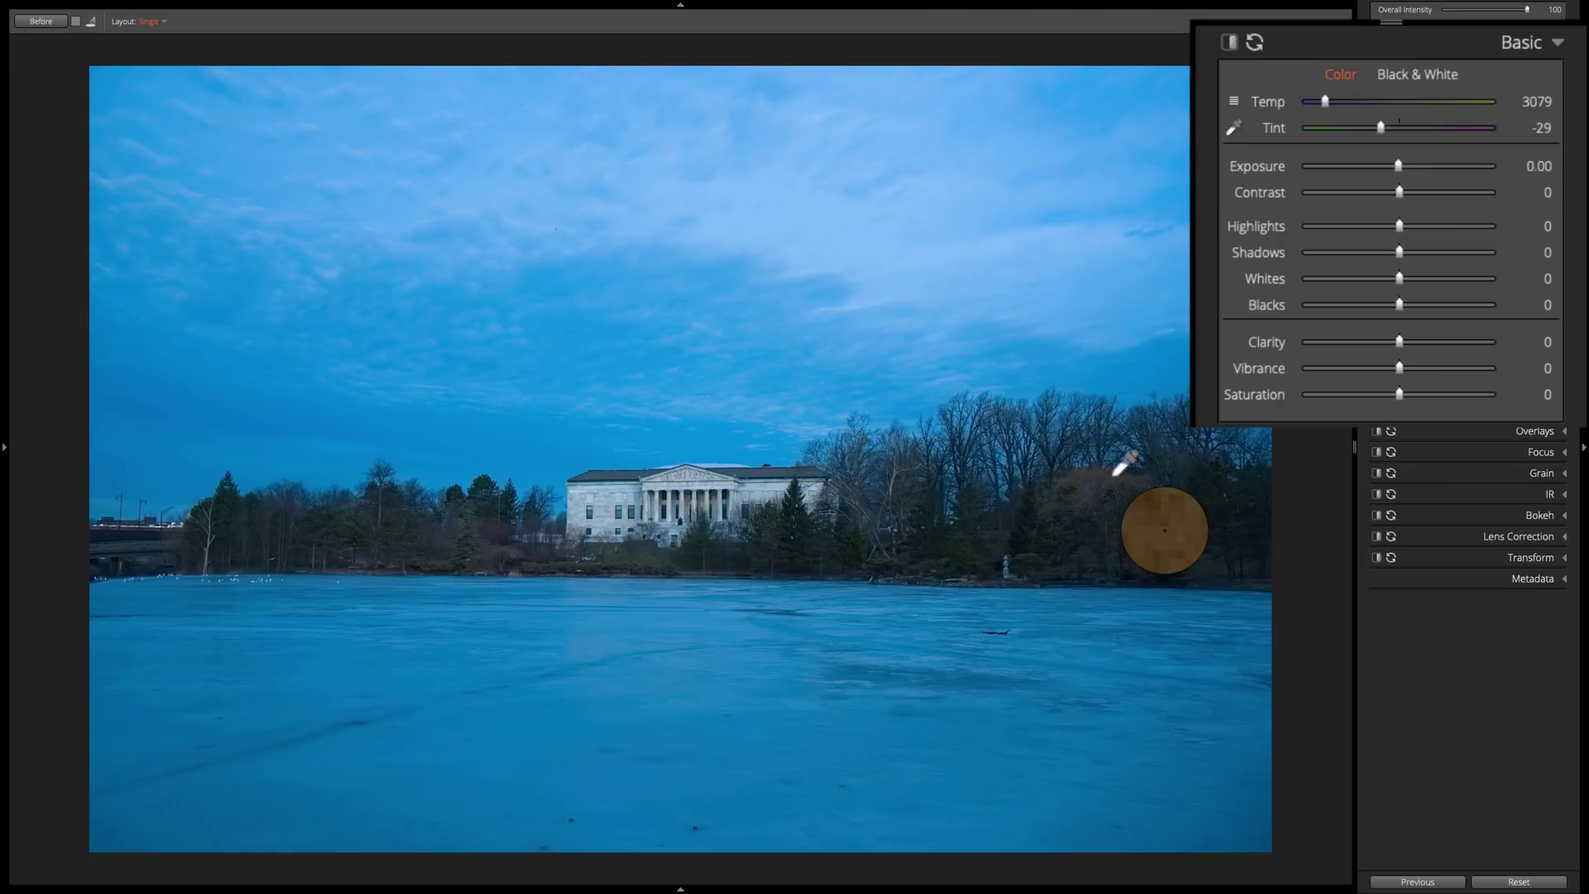
left_click(478, 286)
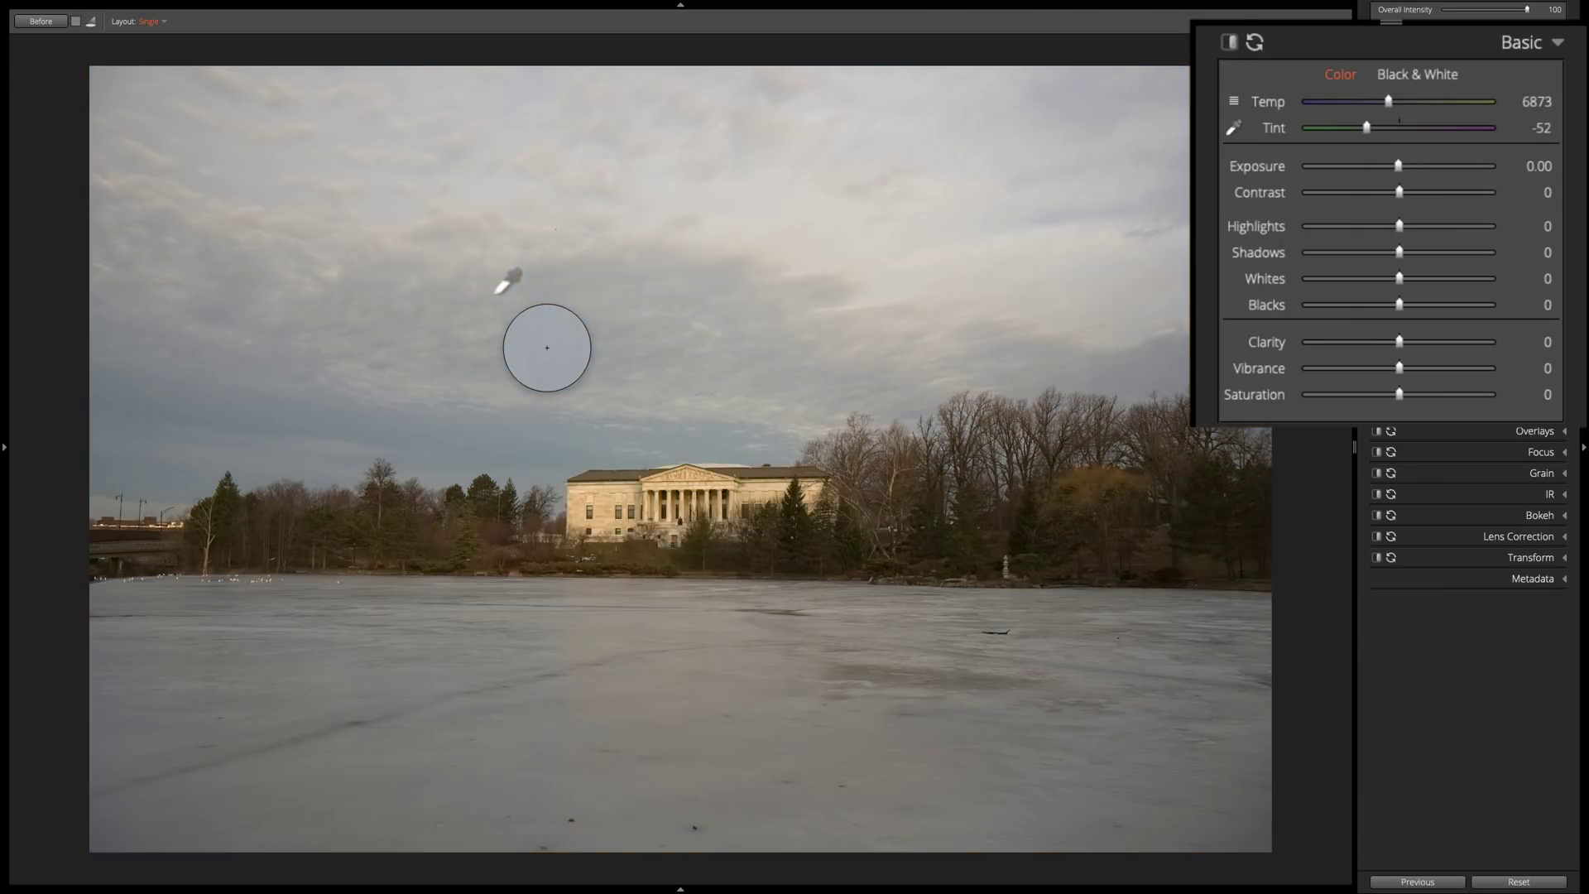
left_click(502, 303)
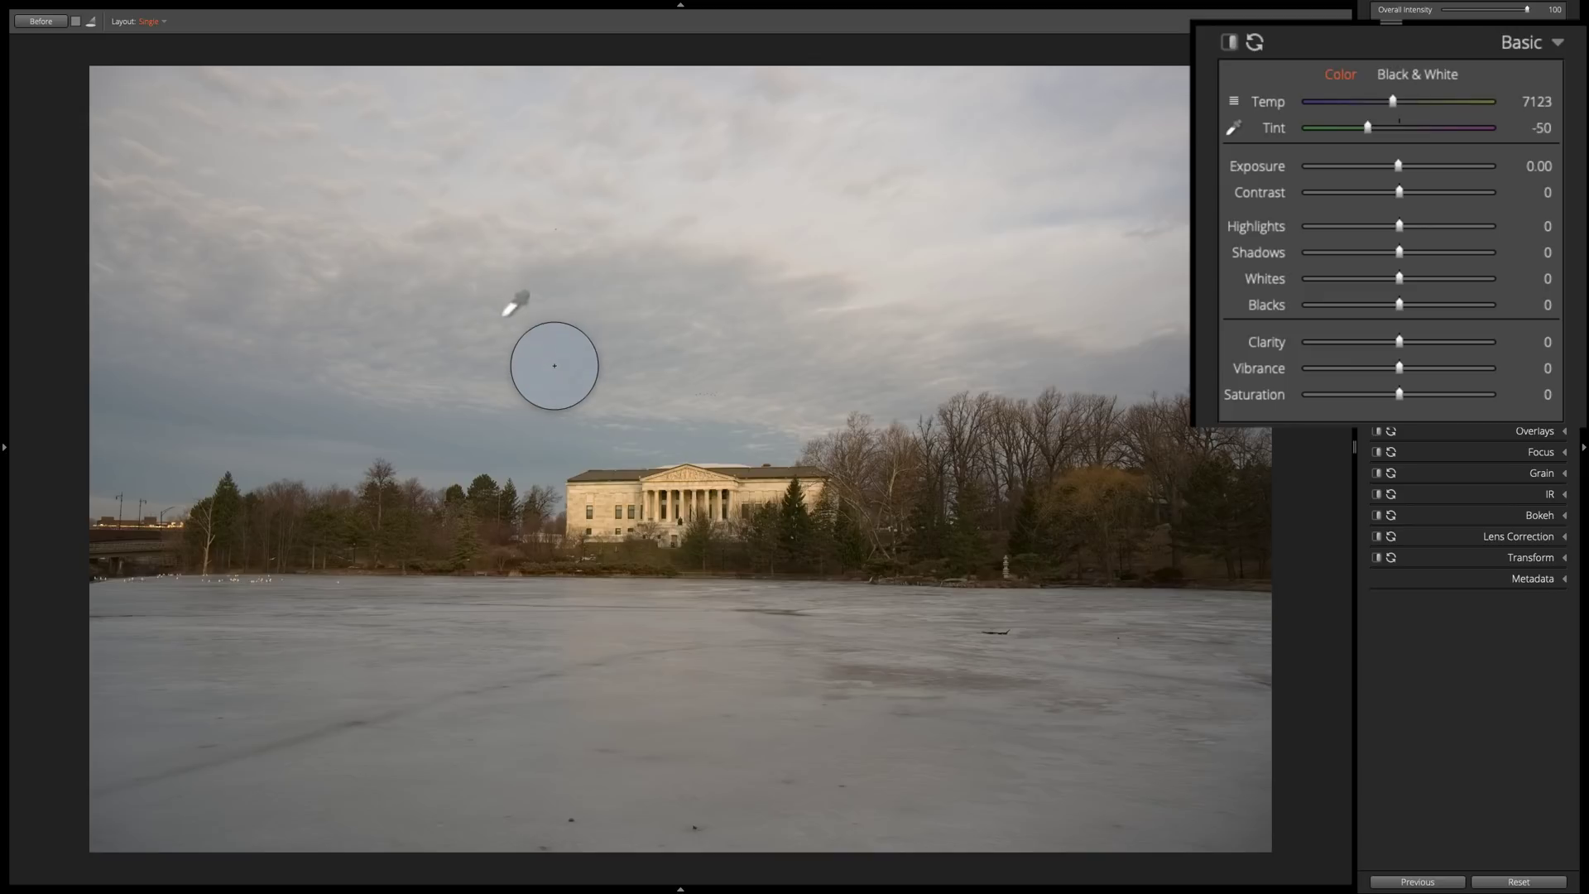
left_click(506, 319)
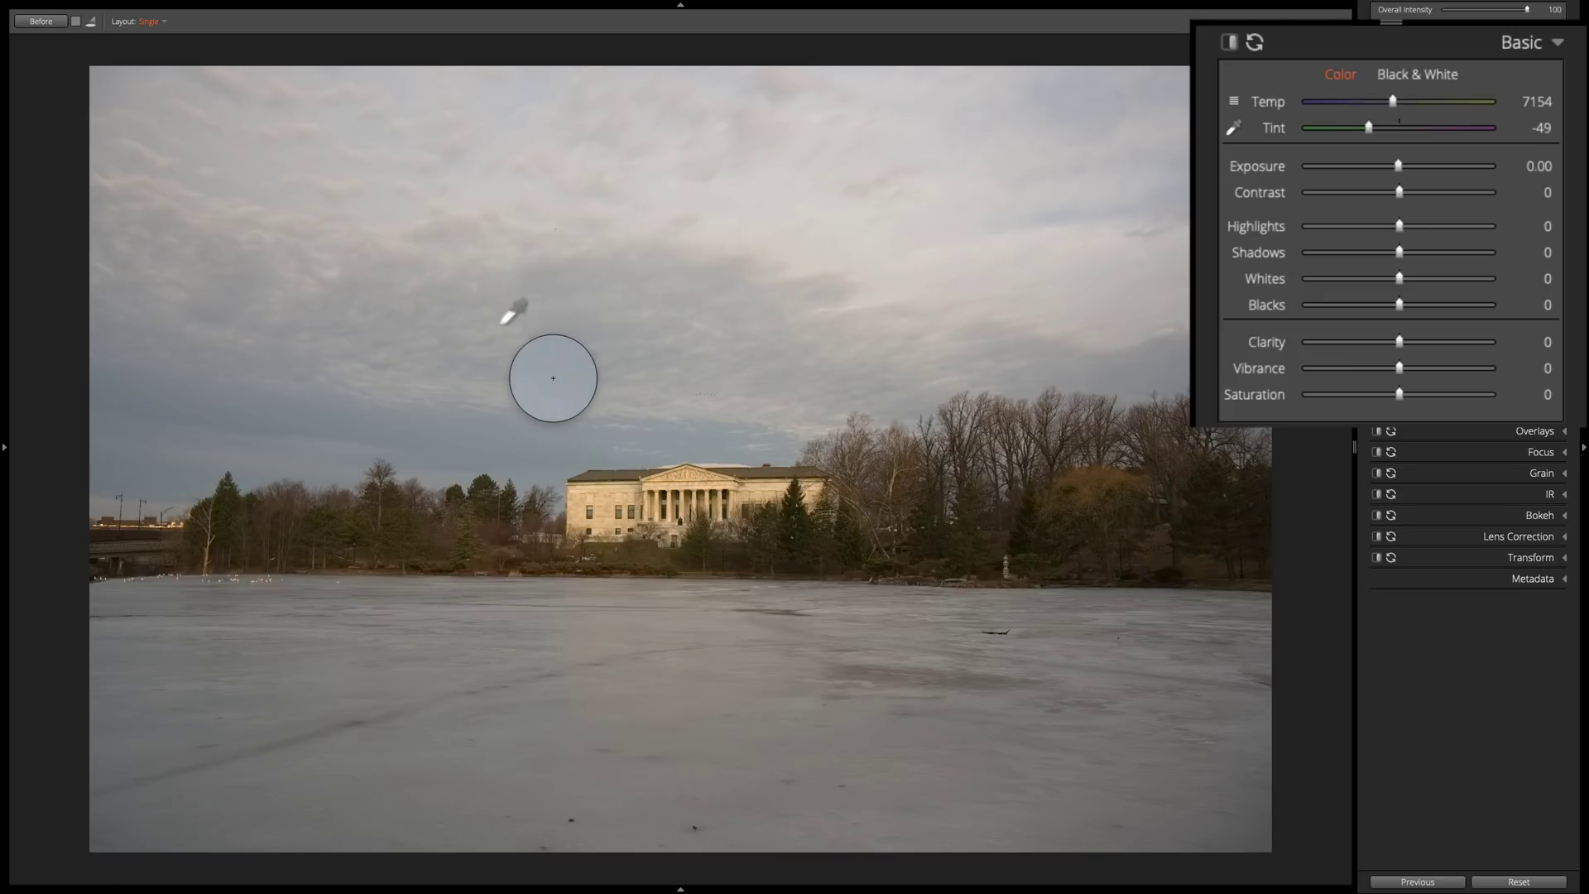
left_click(499, 321)
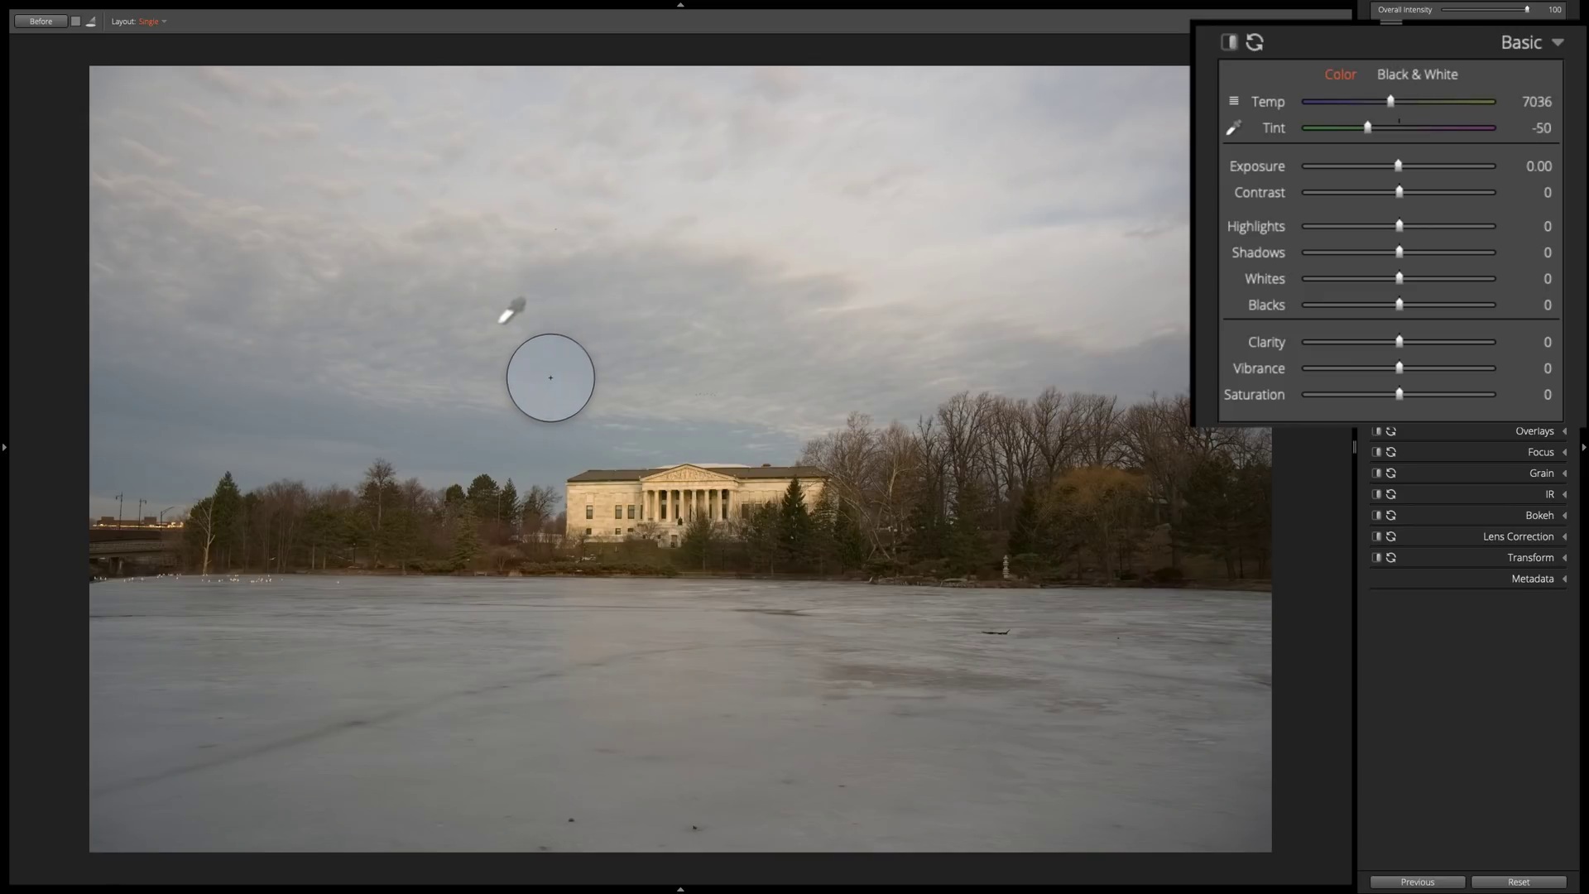
left_click(495, 325)
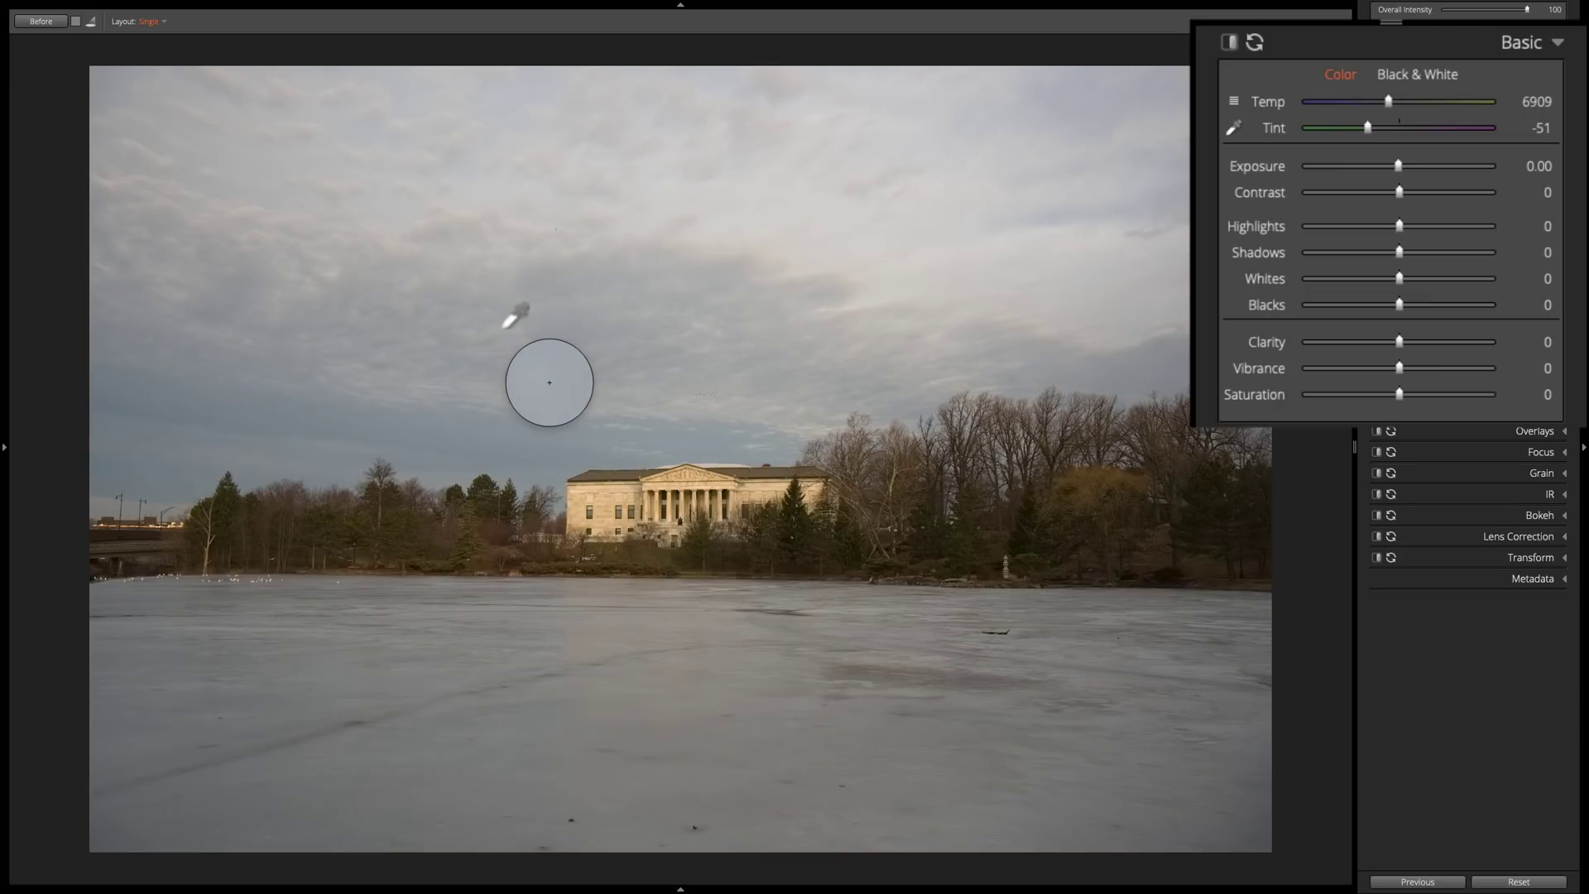
left_click(504, 325)
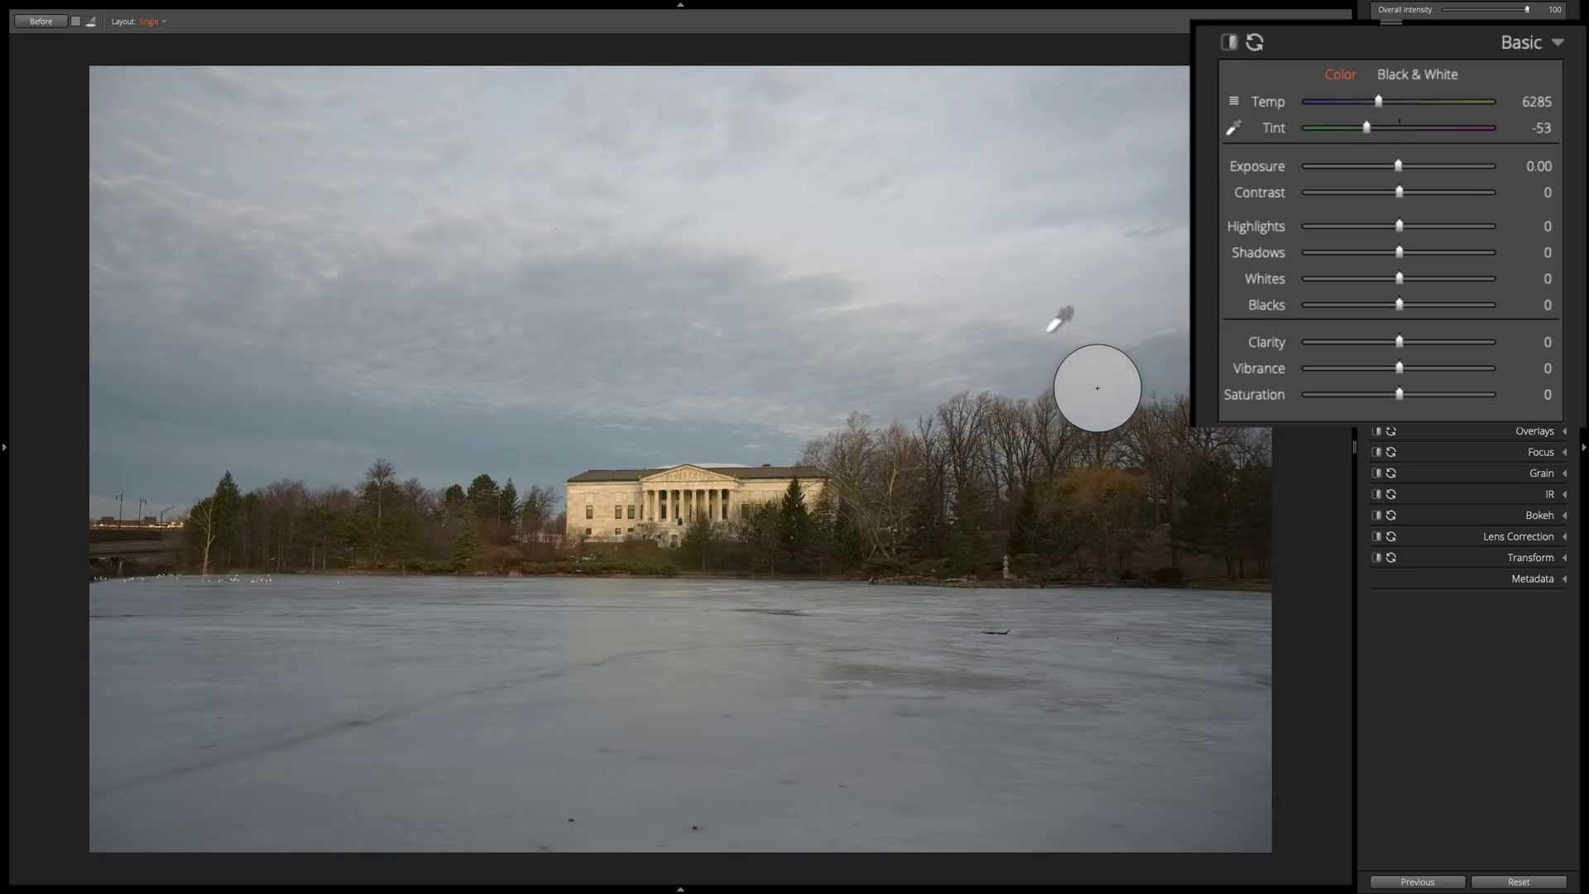
Resample sky and trees, settling on the left sky for Temp 7068 and Tint -51
left_click(1098, 385)
left_click(1111, 298)
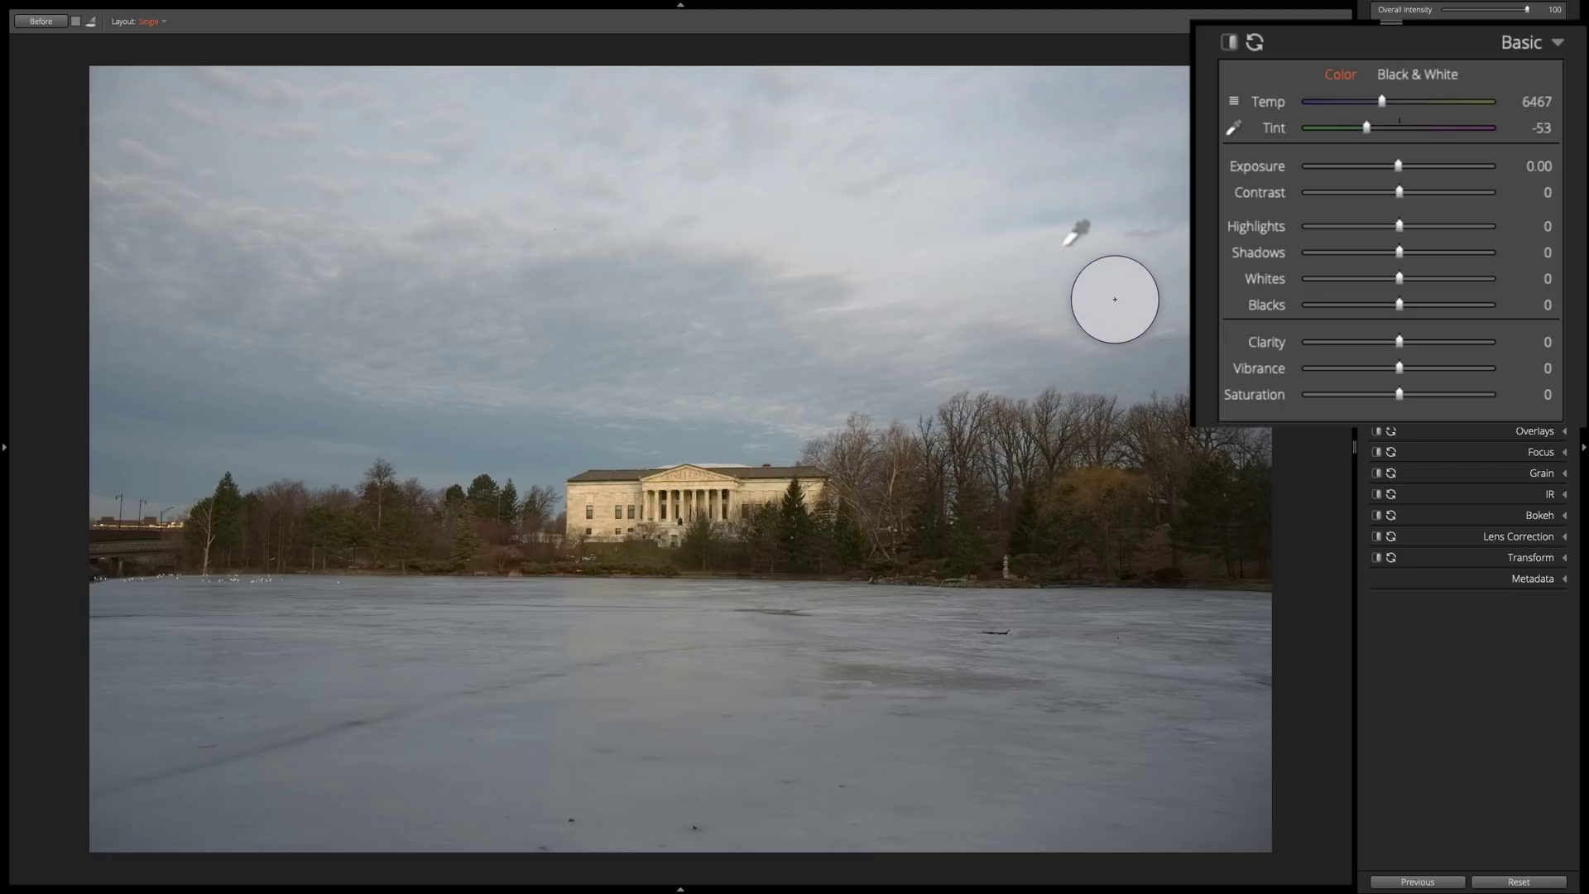
left_click(1075, 237)
left_click(1175, 515)
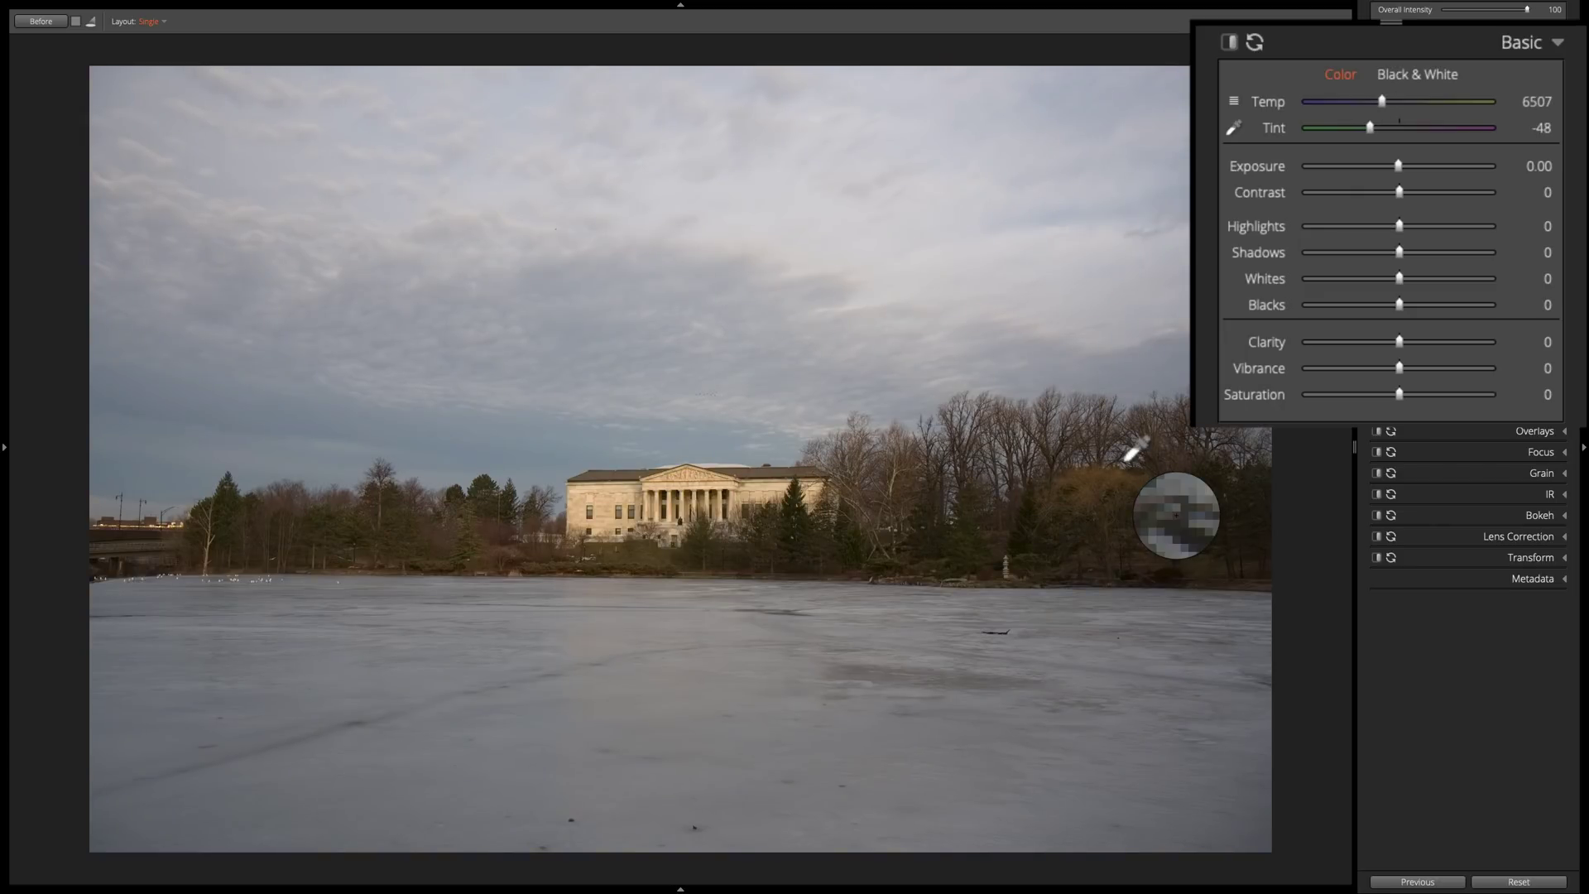
left_click(1160, 540)
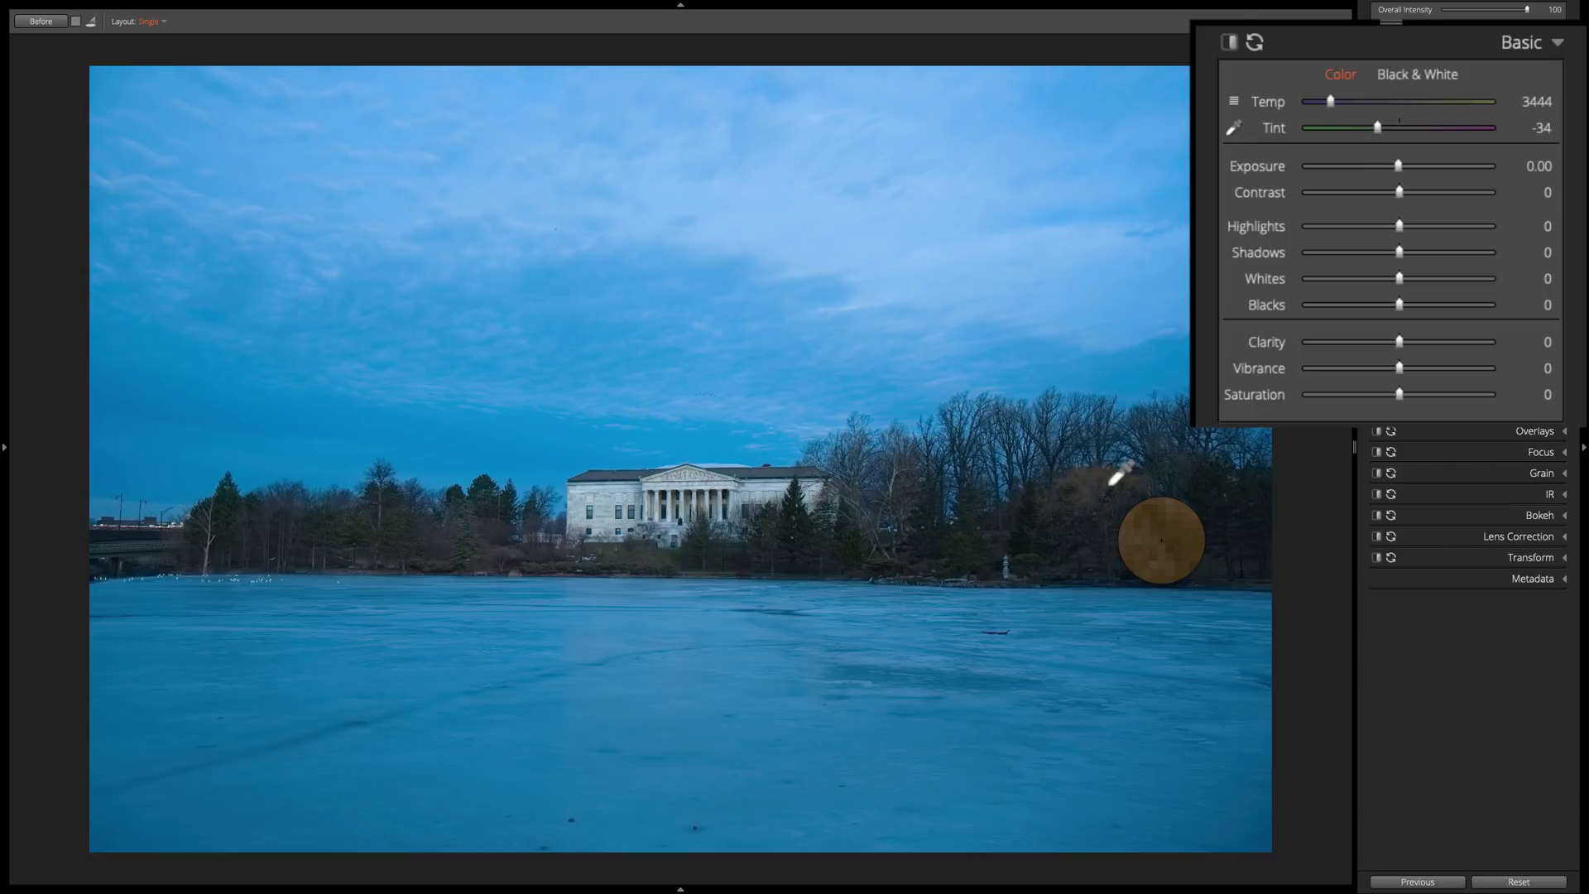
left_click(1062, 425)
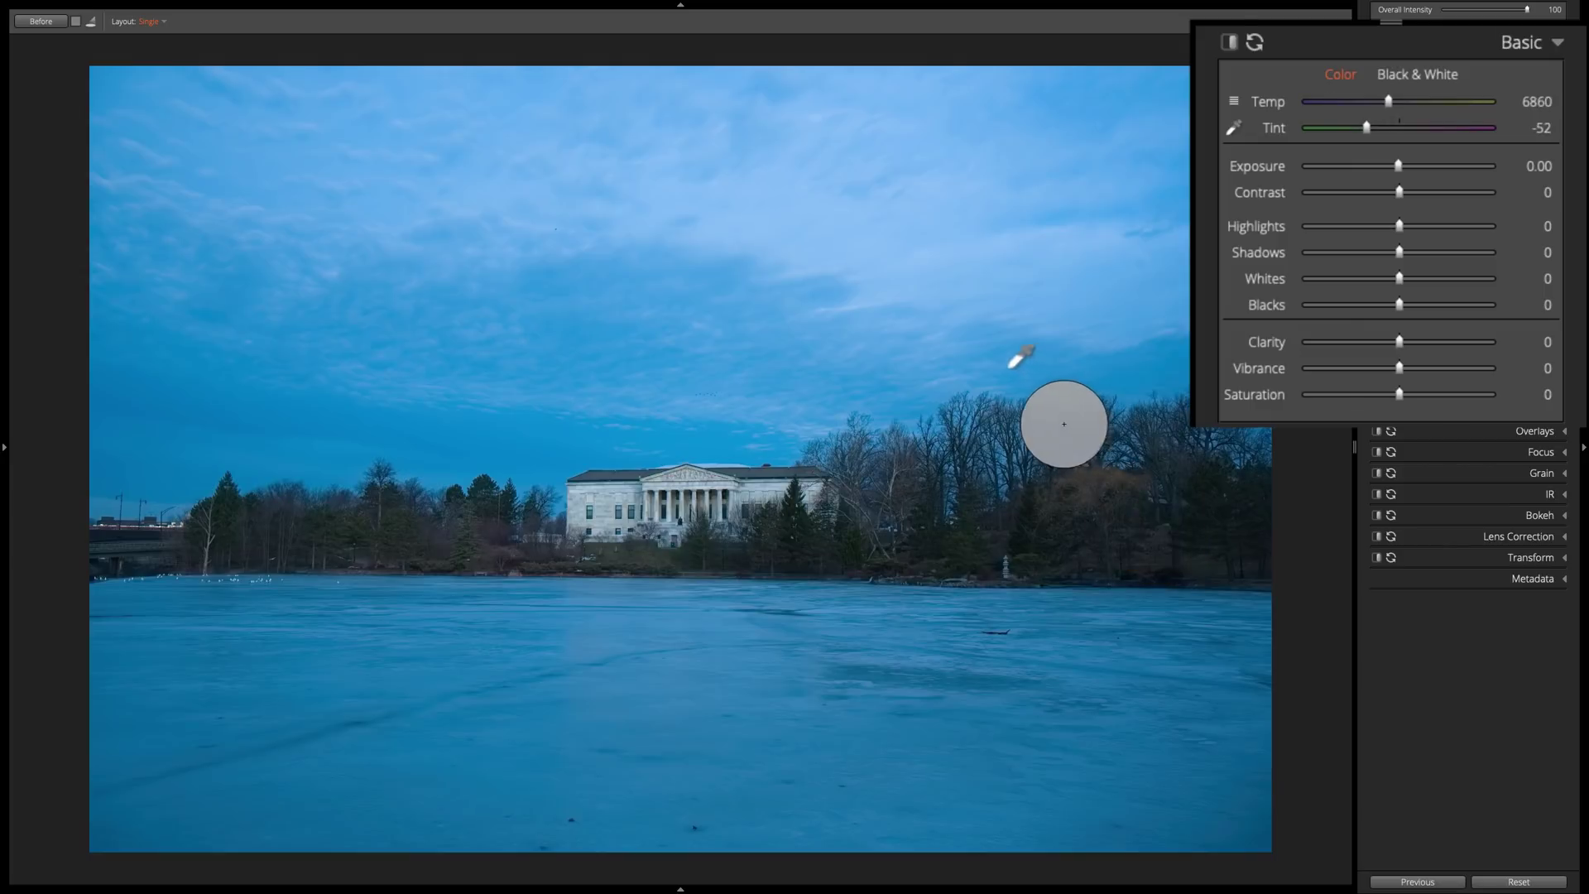
left_click(518, 380)
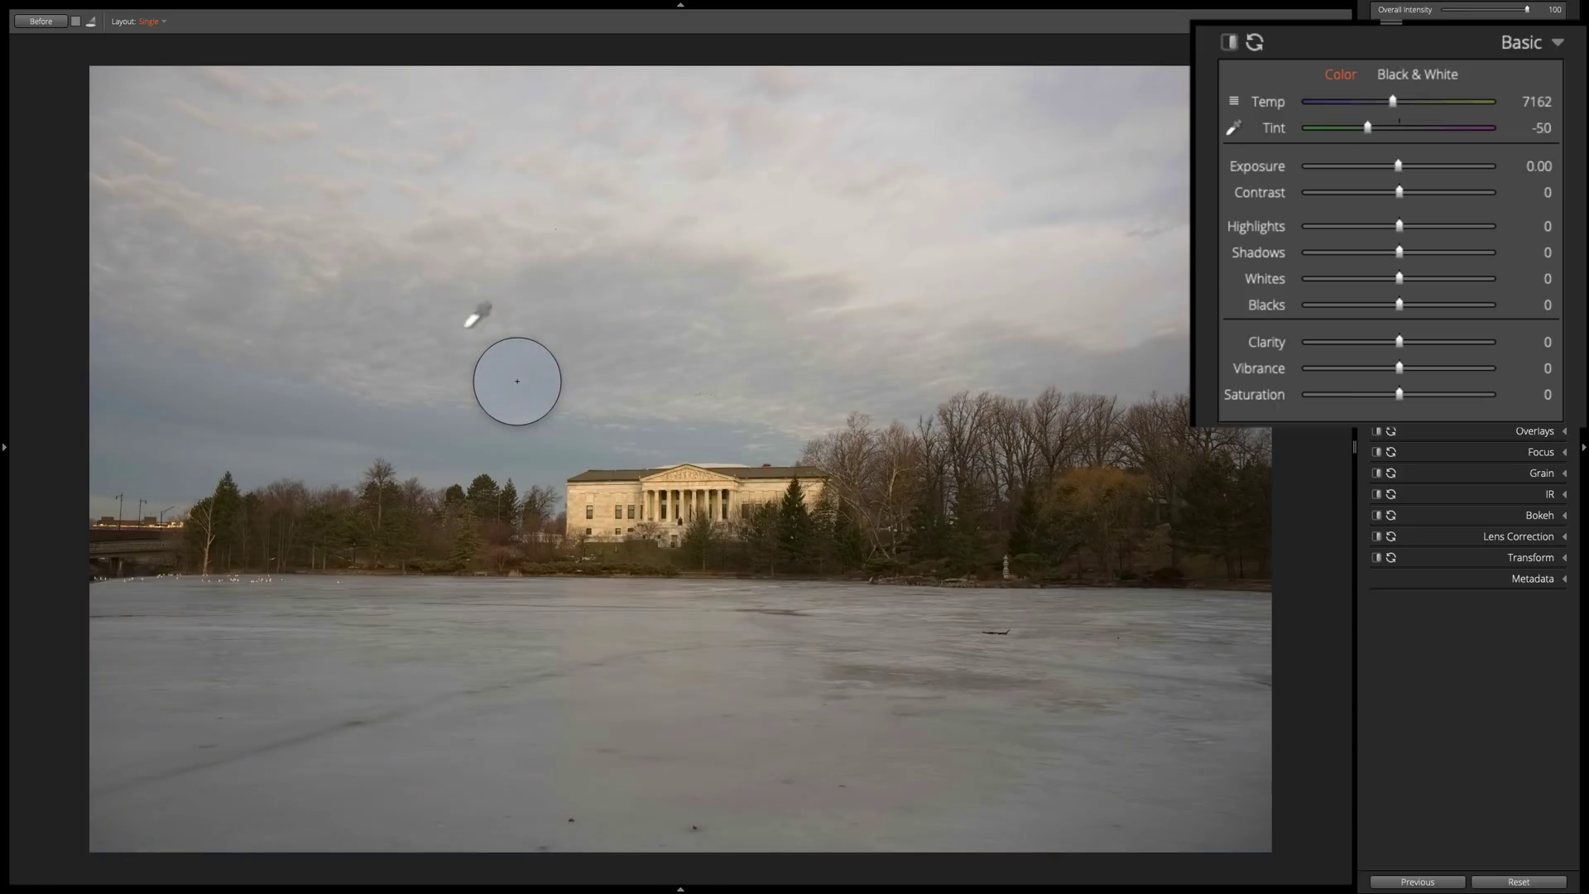
left_click(515, 380)
left_click(514, 368)
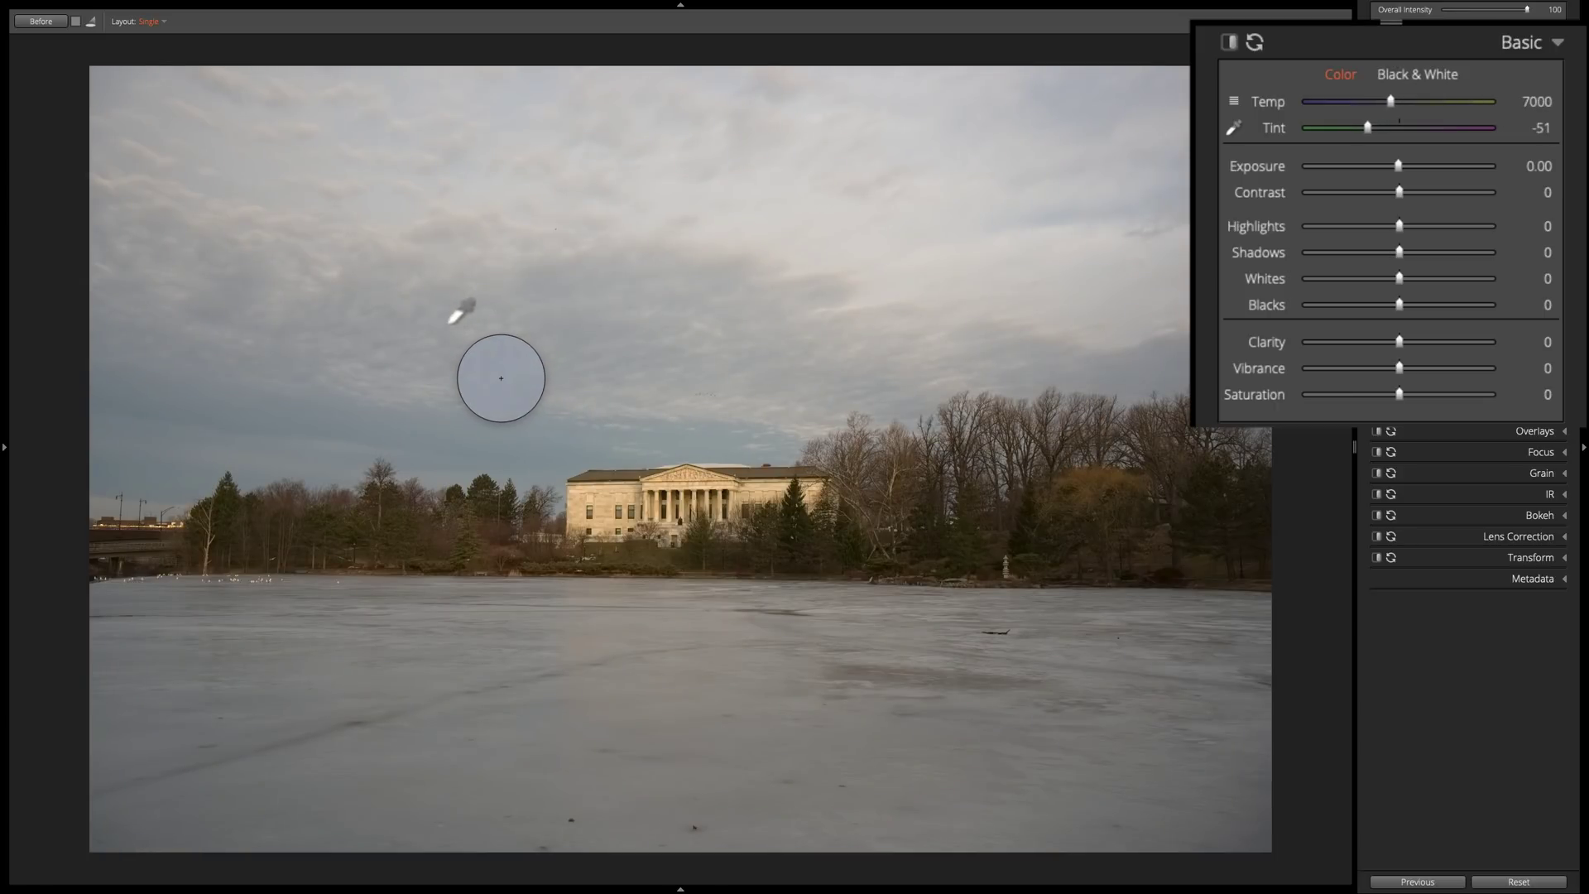
left_click(501, 378)
Dismiss the eyedropper sampling loupe, keeping Temp 7068 and Tint -51
left_click(447, 321)
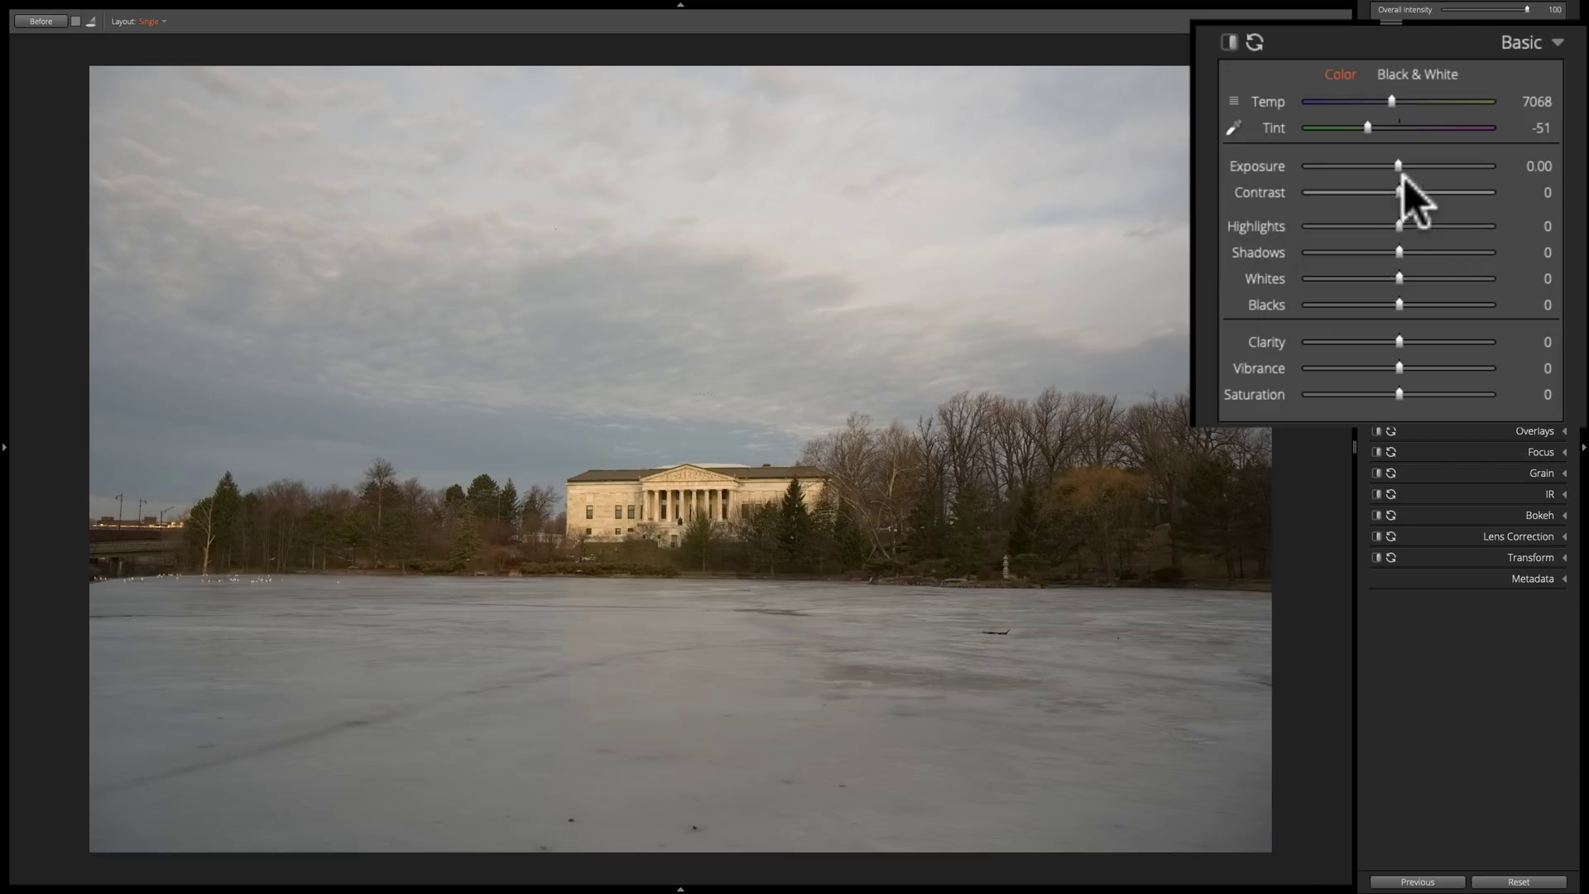
mouse_move(1398, 167)
left_mouse_down()
mouse_move(1457, 165)
mouse_move(1355, 165)
mouse_move(1371, 166)
left_mouse_up()
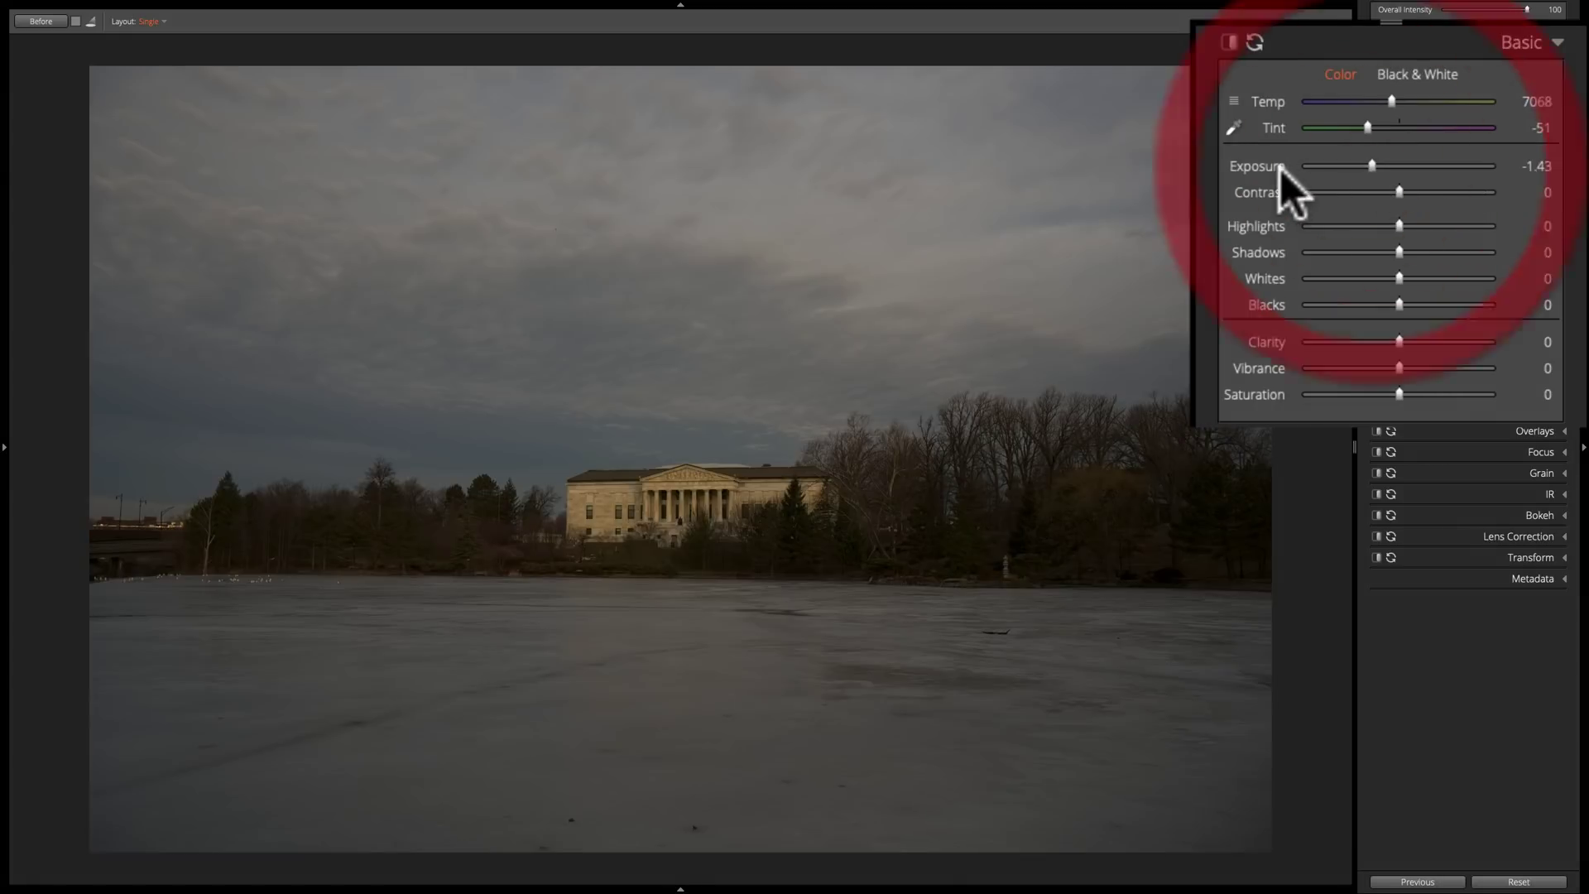
double_click(1272, 166)
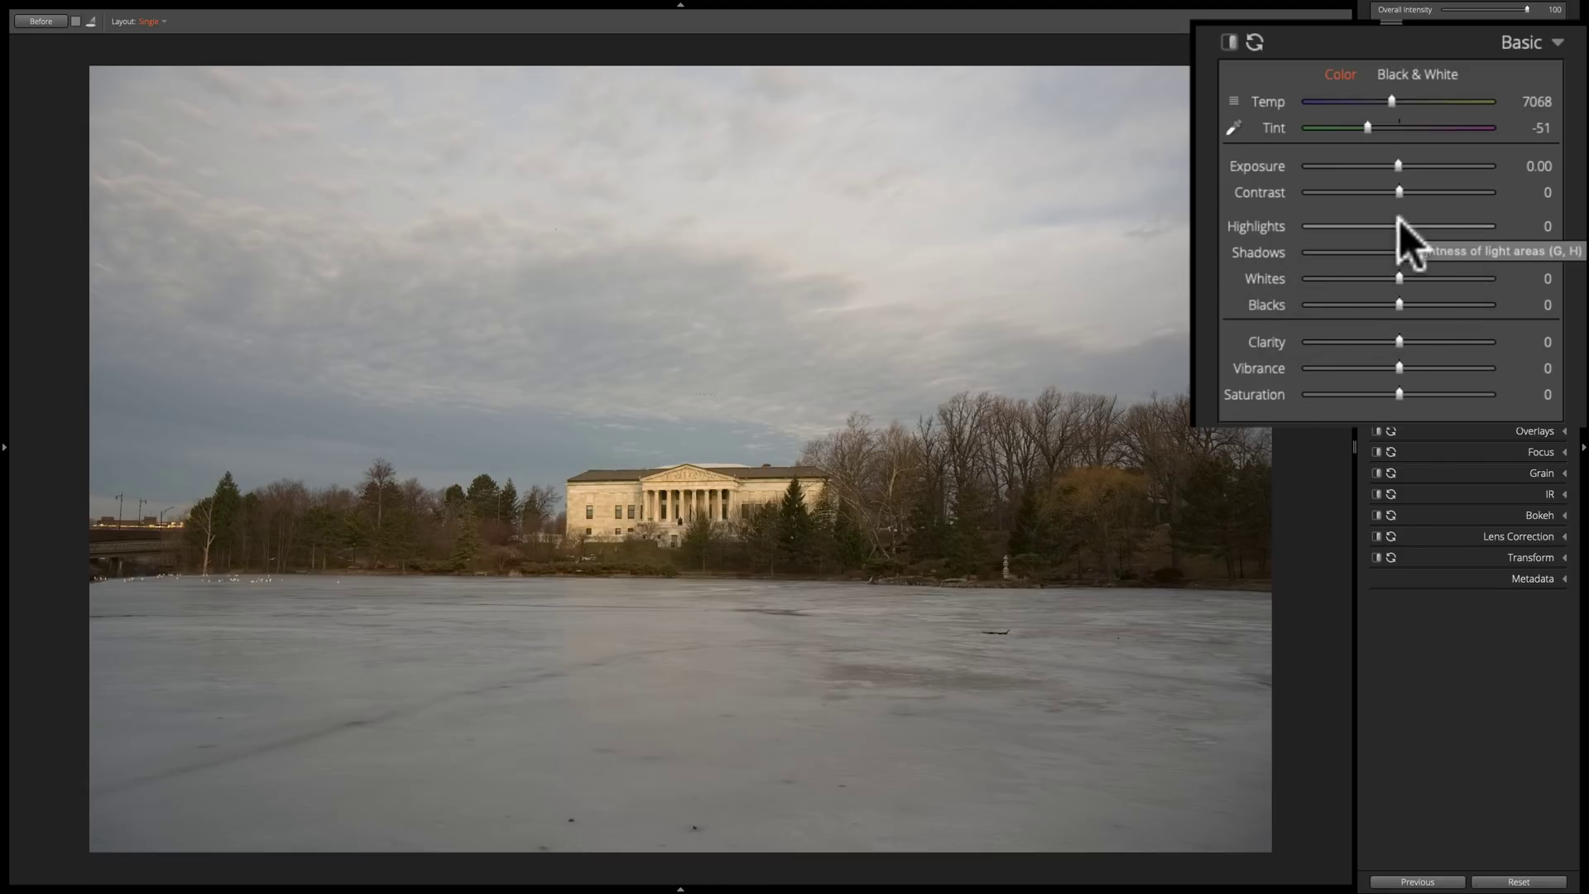
Pull Highlights down to -67 and lift Shadows to 58
left_click_drag(1398, 223, 1334, 223)
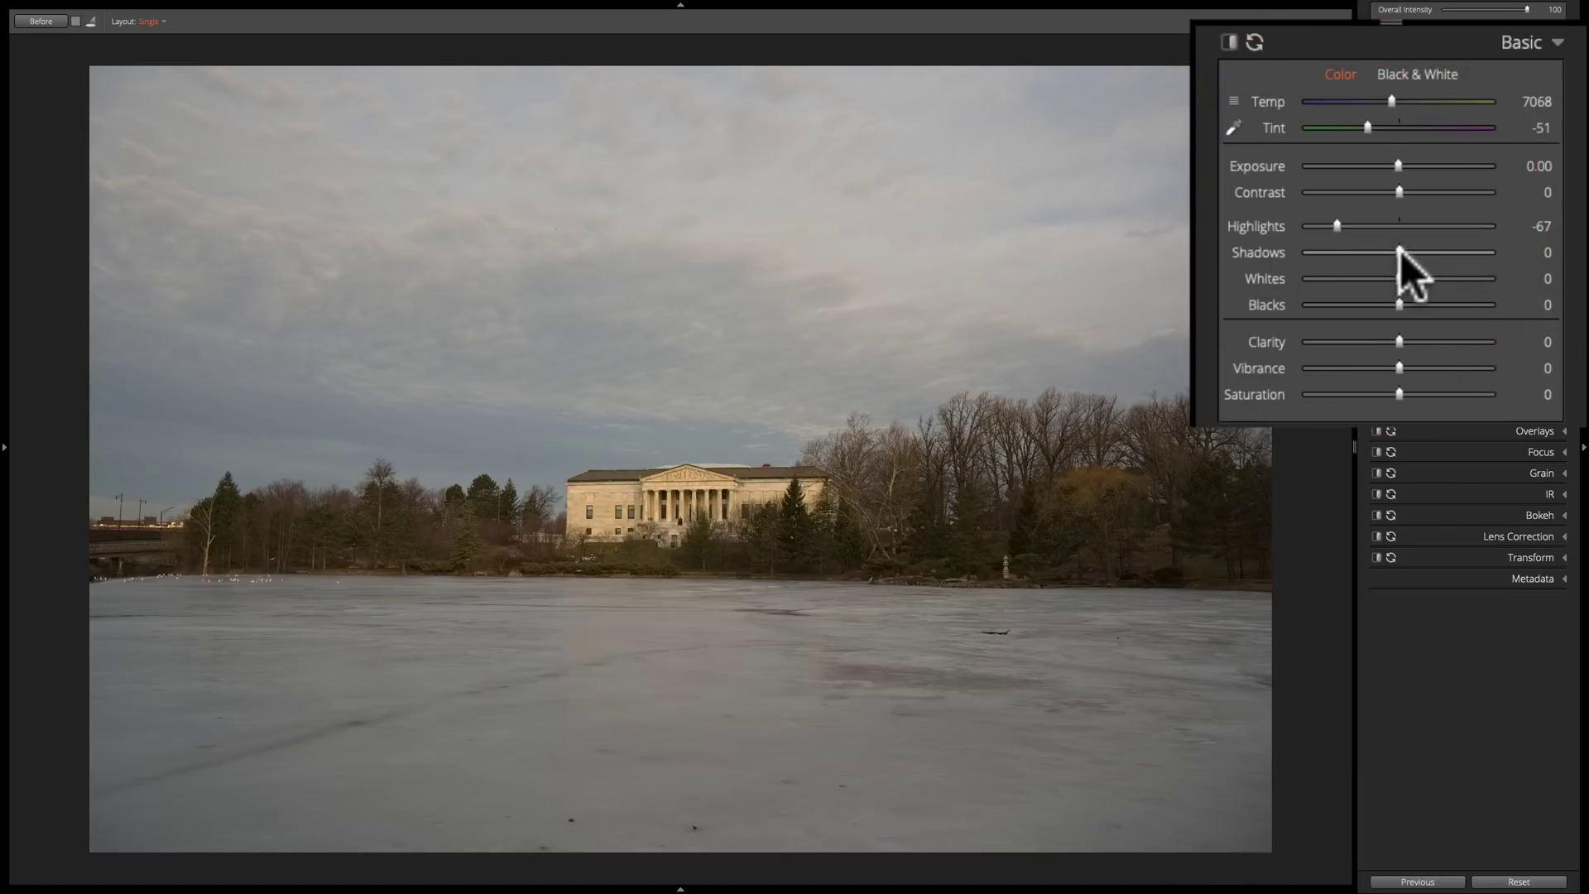
left_click_drag(1398, 252, 1454, 251)
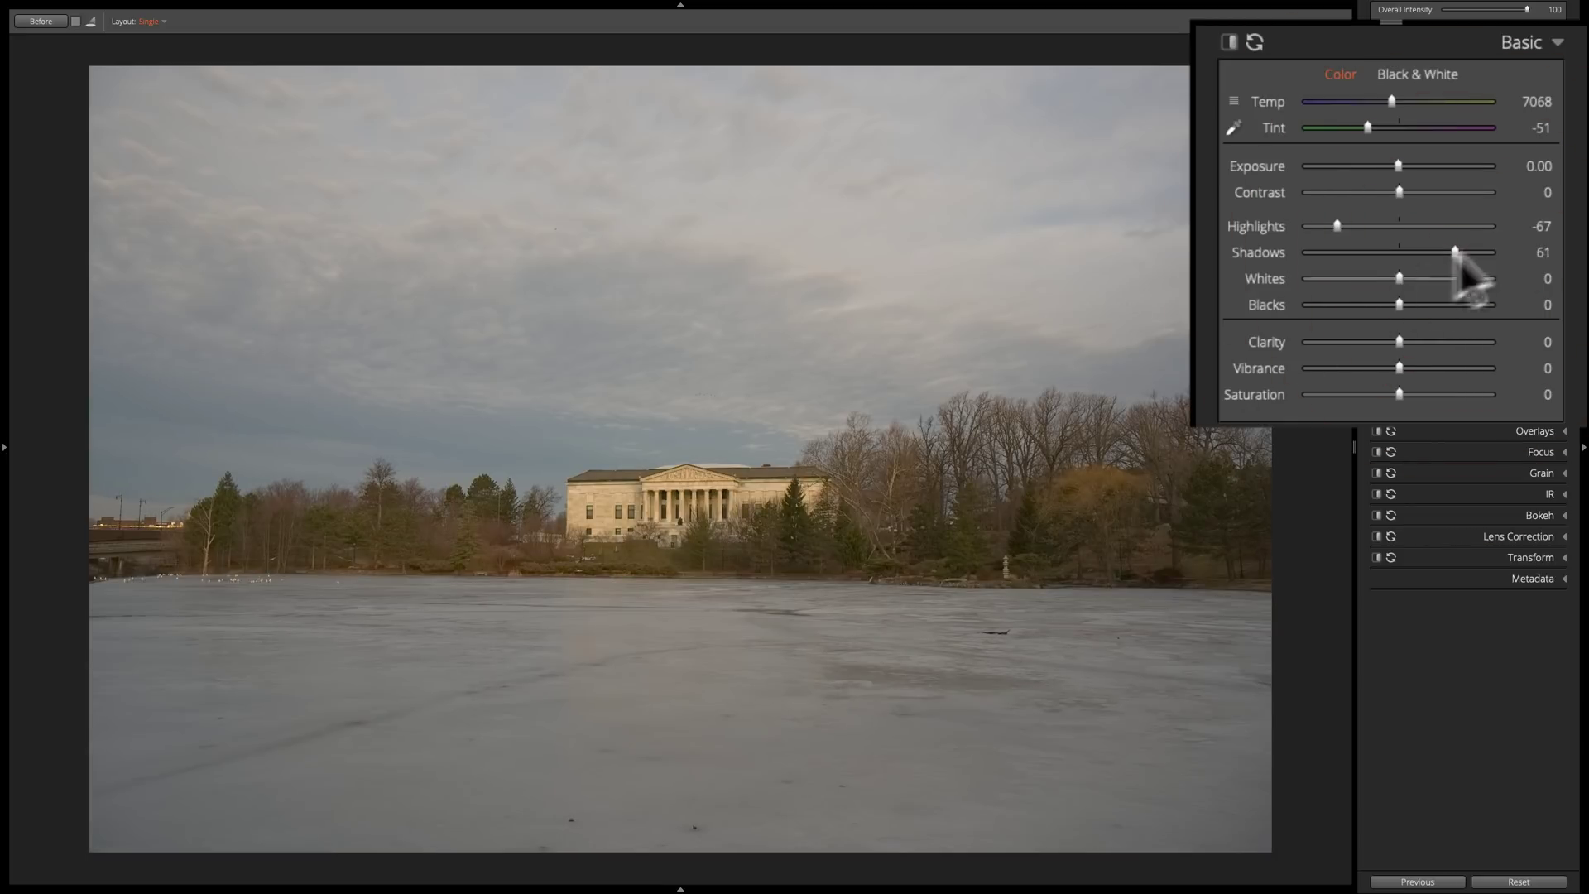
left_click_drag(1455, 249, 1452, 250)
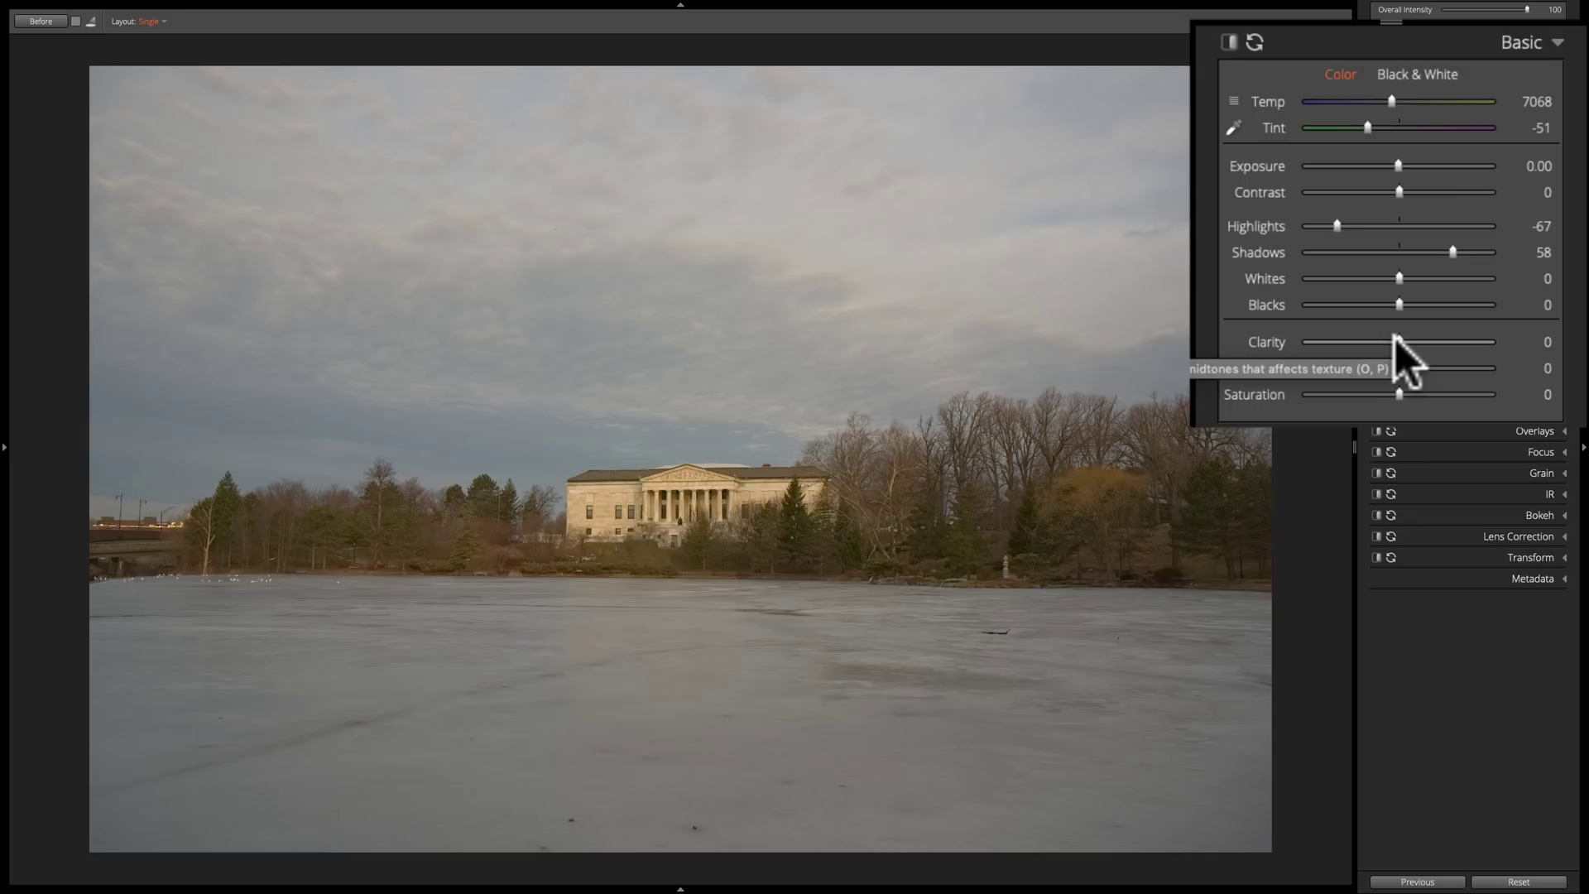
Raise Clarity to 35 and Contrast to 31
left_click_drag(1400, 339, 1438, 340)
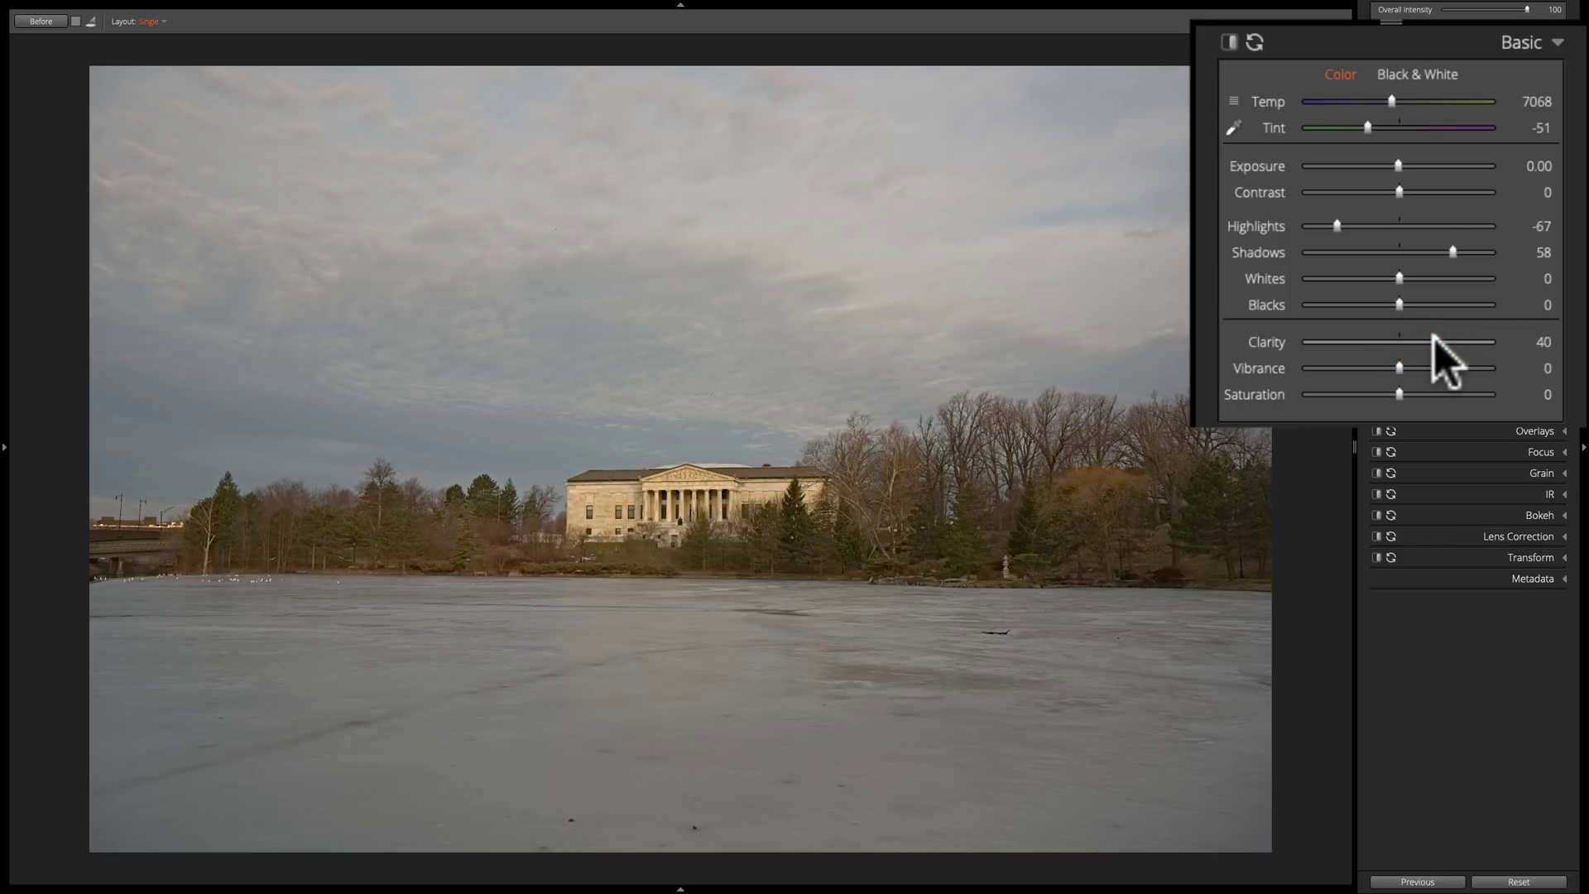
left_click_drag(1433, 339, 1434, 341)
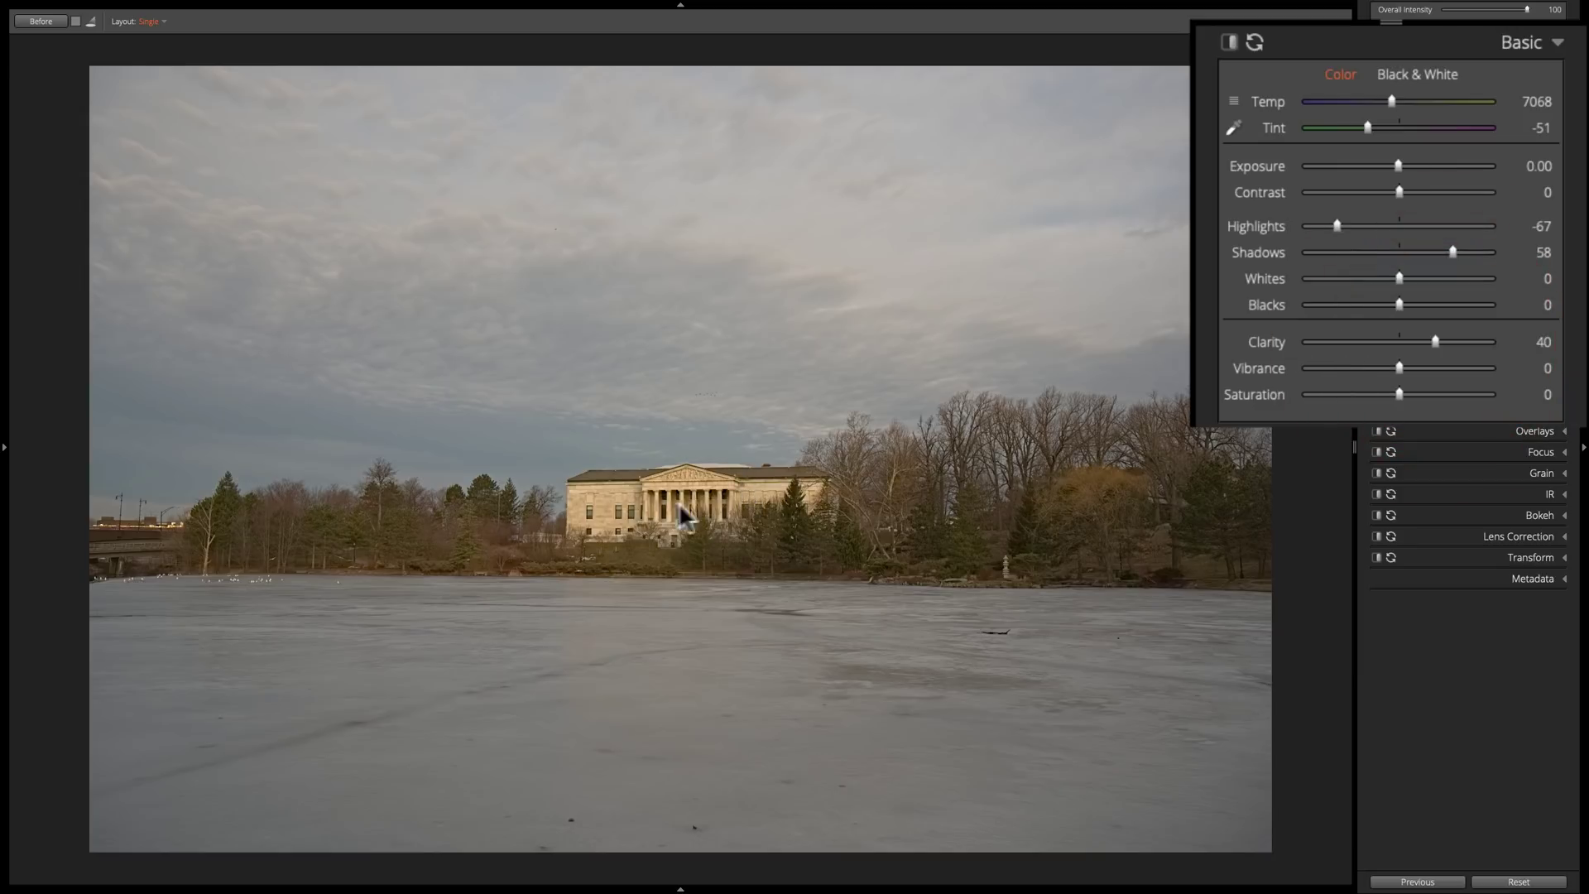
mouse_move(1433, 337)
left_mouse_down()
mouse_move(1274, 342)
mouse_move(1432, 343)
left_mouse_up()
left_click(1435, 343)
mouse_move(1400, 190)
left_mouse_down()
mouse_move(1428, 190)
mouse_move(1328, 187)
mouse_move(1427, 192)
left_mouse_up()
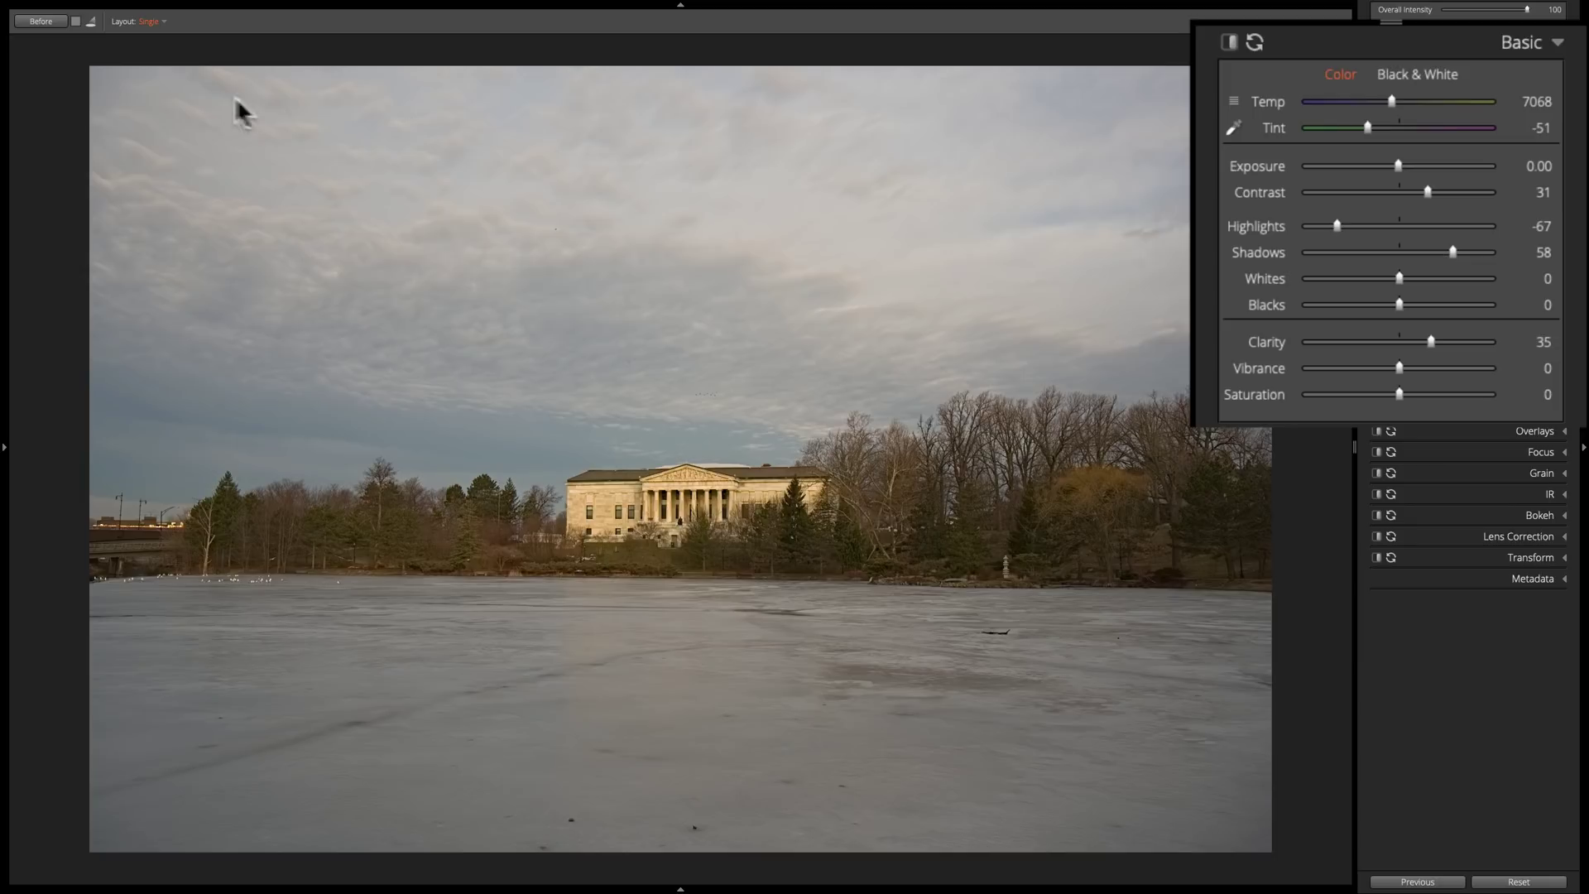
left_click(40, 19)
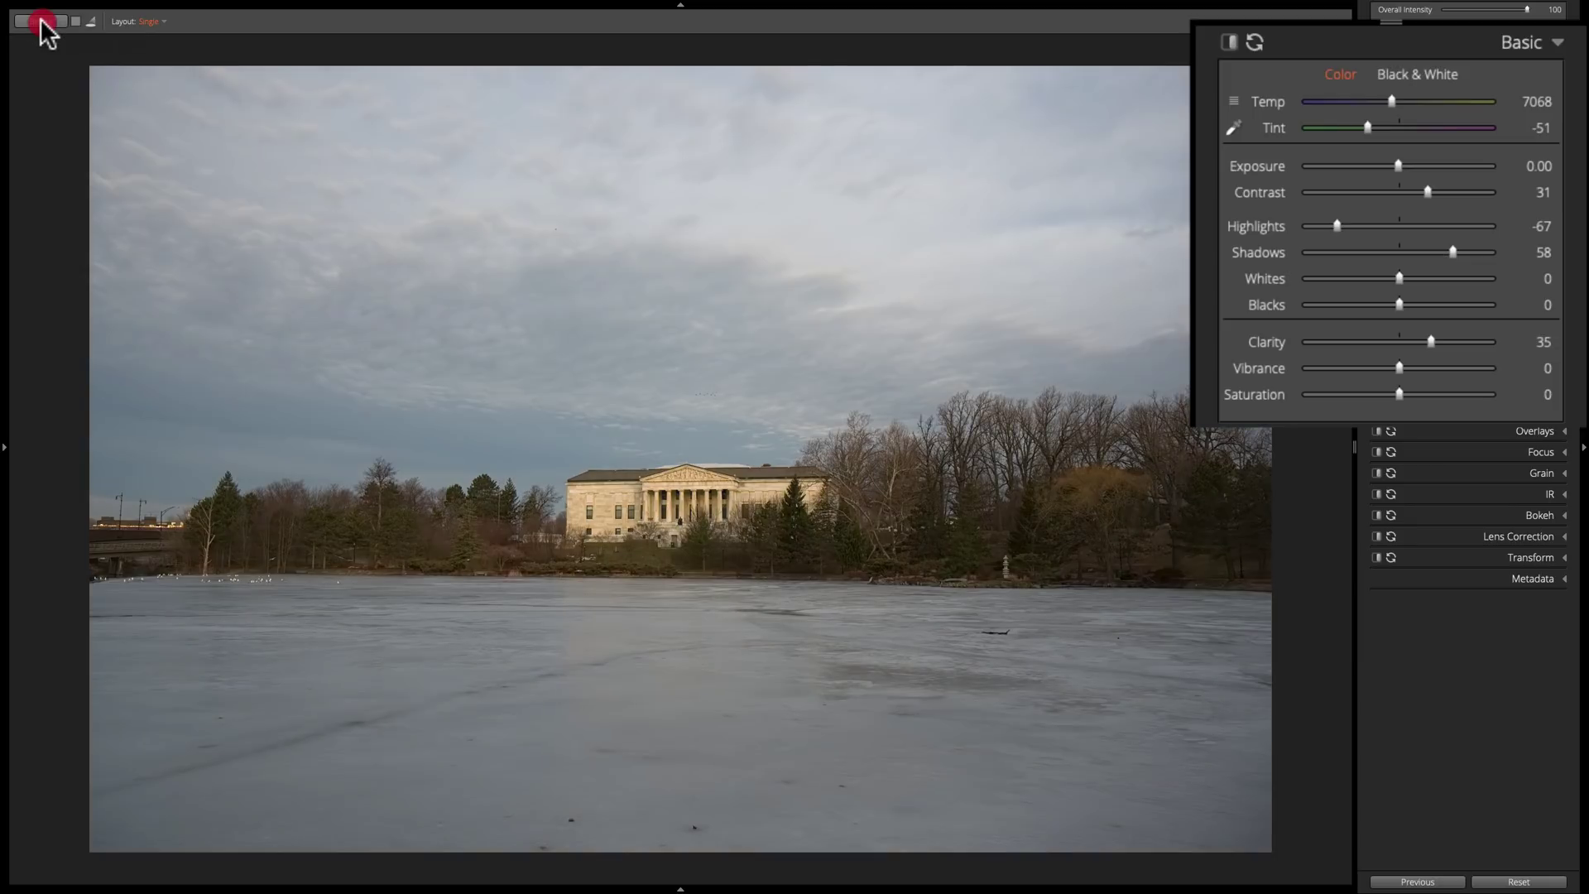
left_click(41, 21)
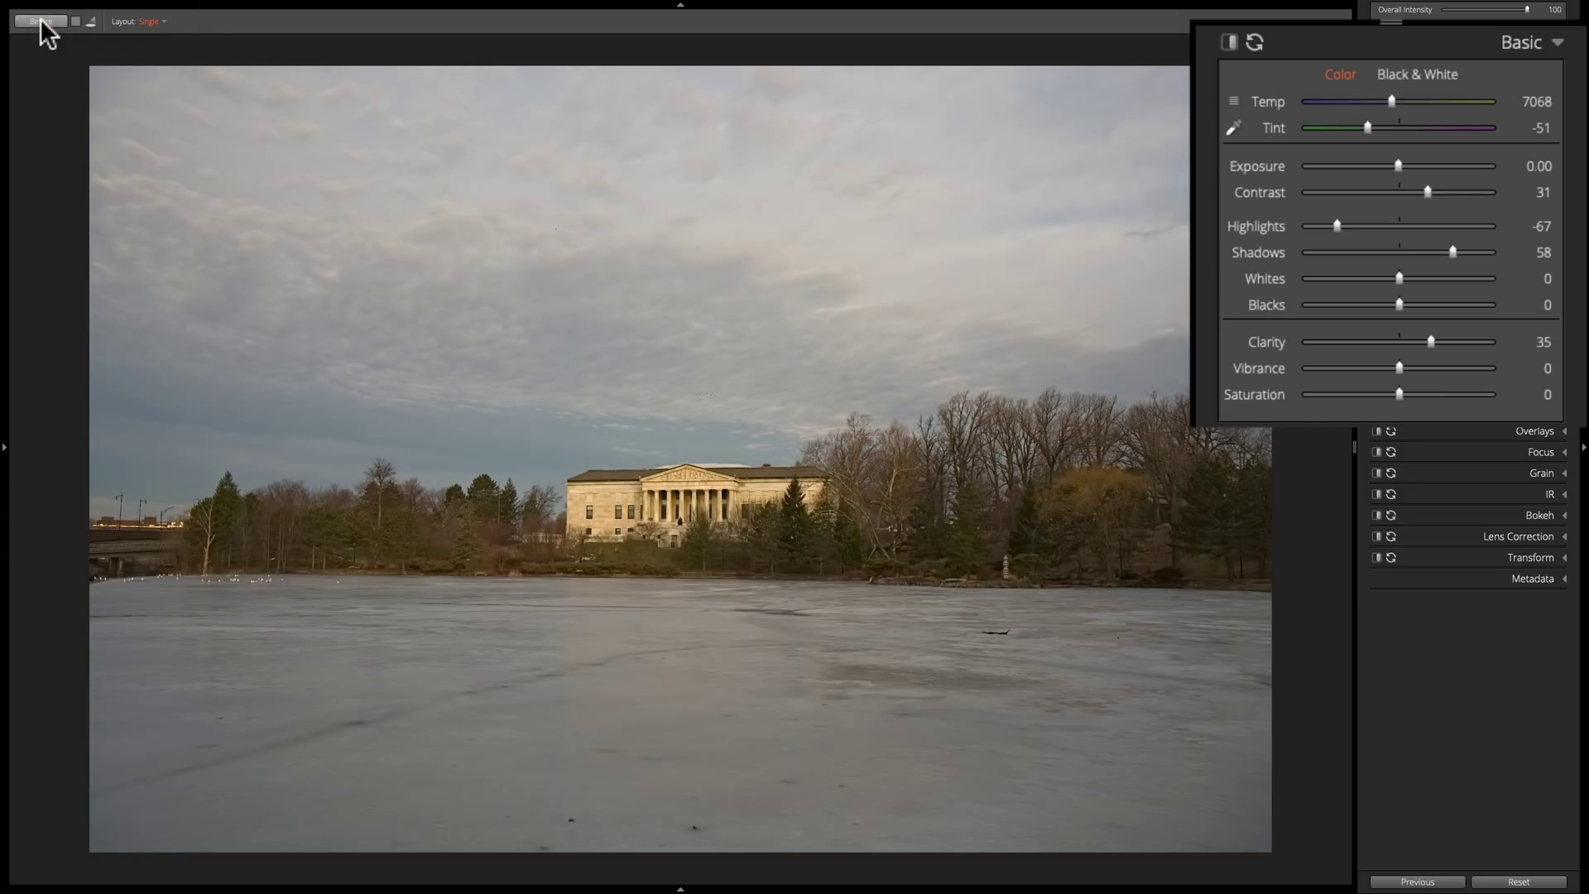
left_click(41, 21)
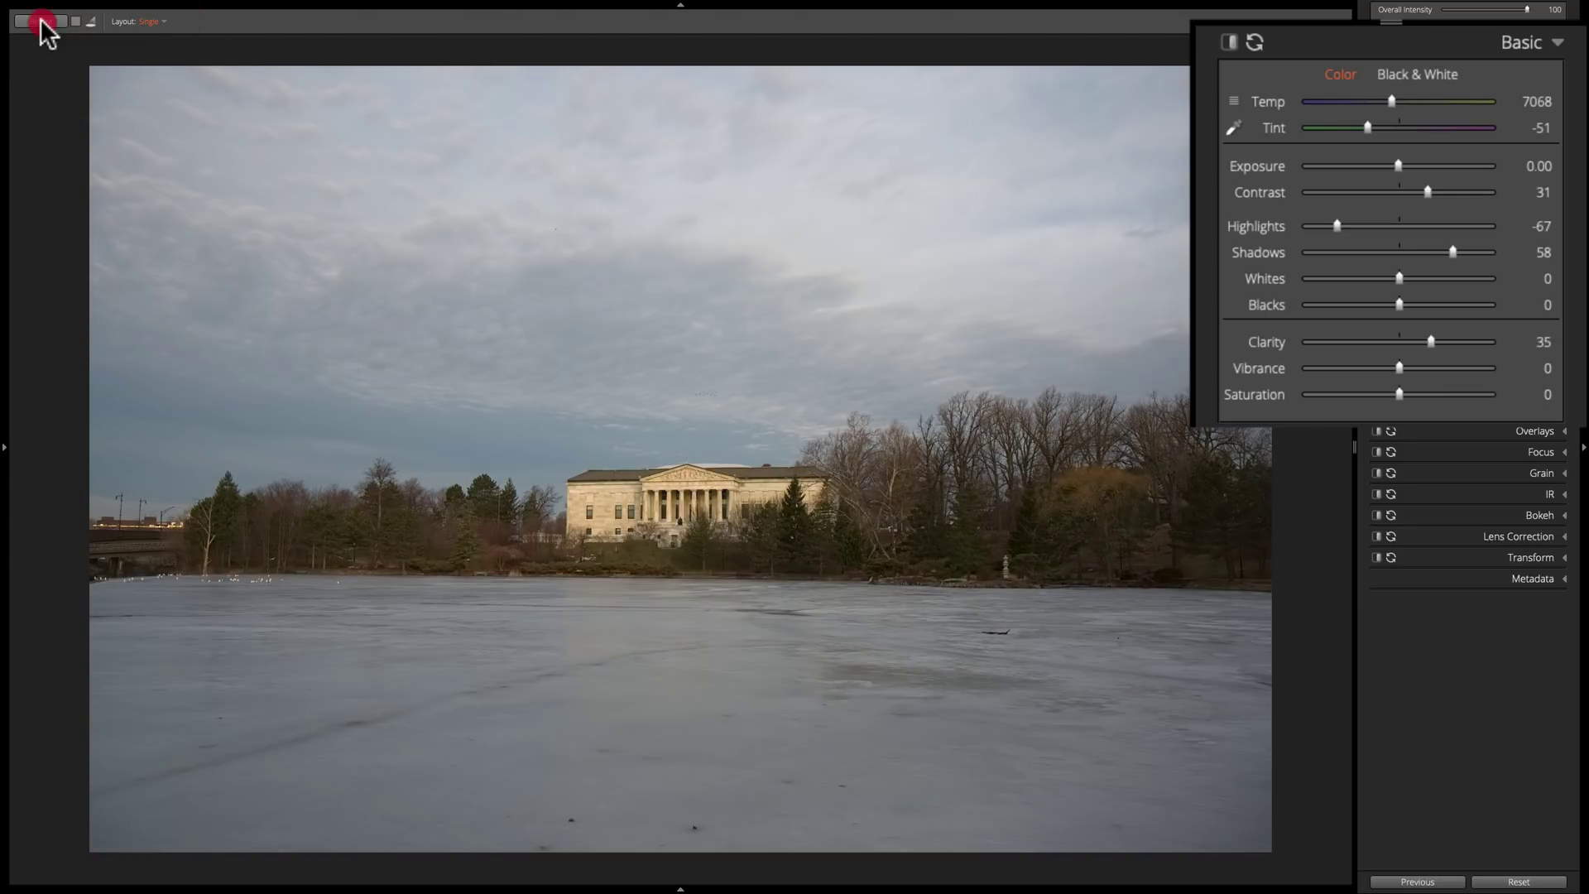
left_click(40, 18)
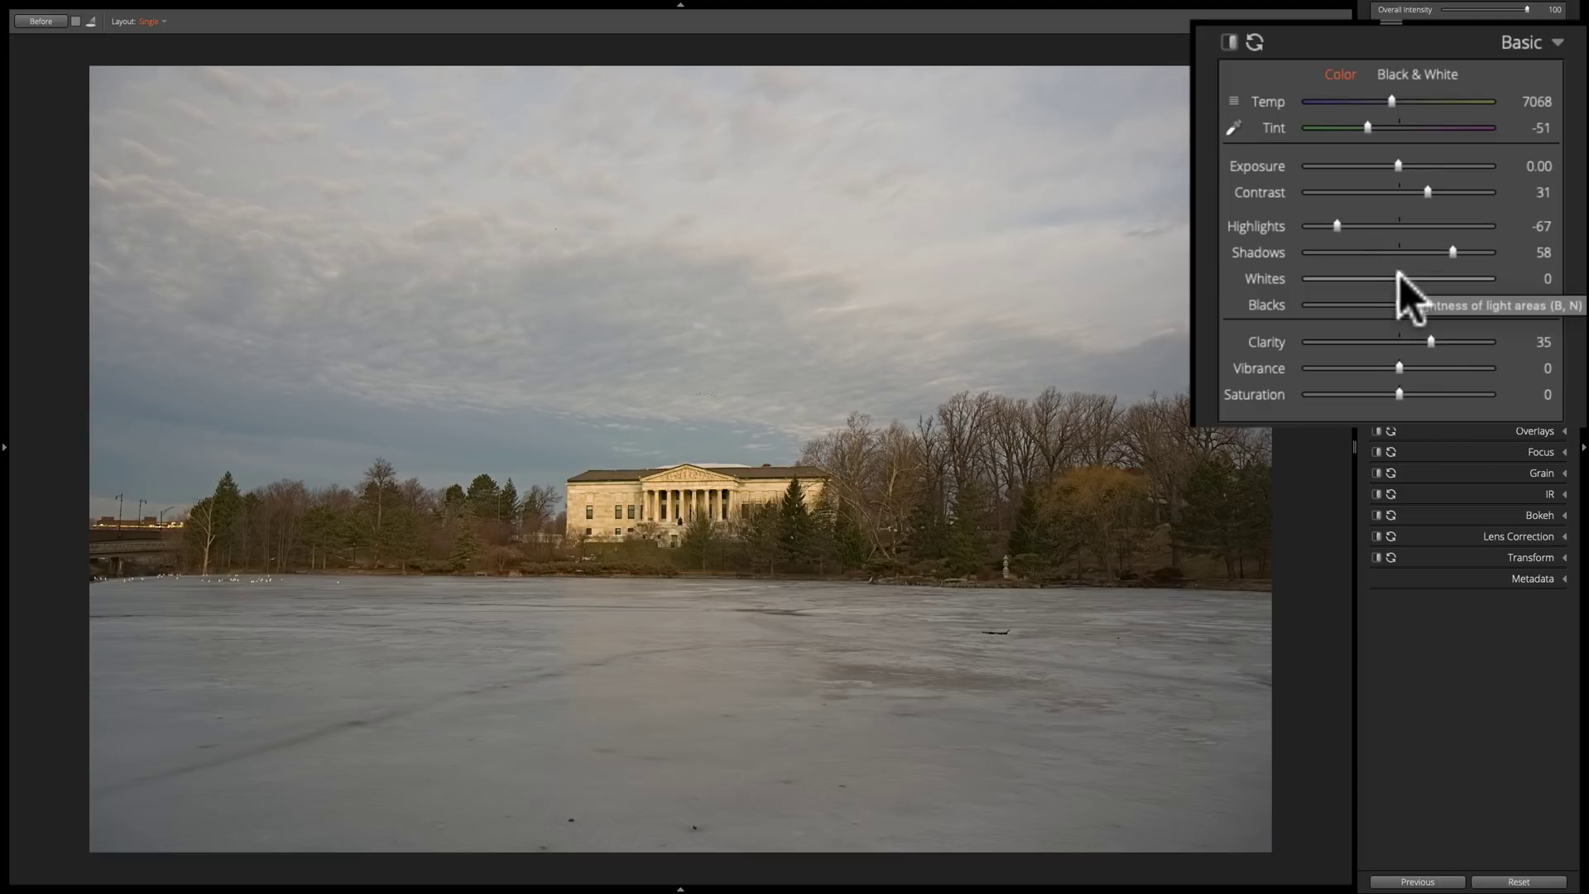
Reset a trial Whites value, then raise Whites to 25 with the Alt clipping preview
mouse_move(1398, 277)
left_mouse_down()
mouse_move(1416, 278)
mouse_move(1394, 278)
left_mouse_up()
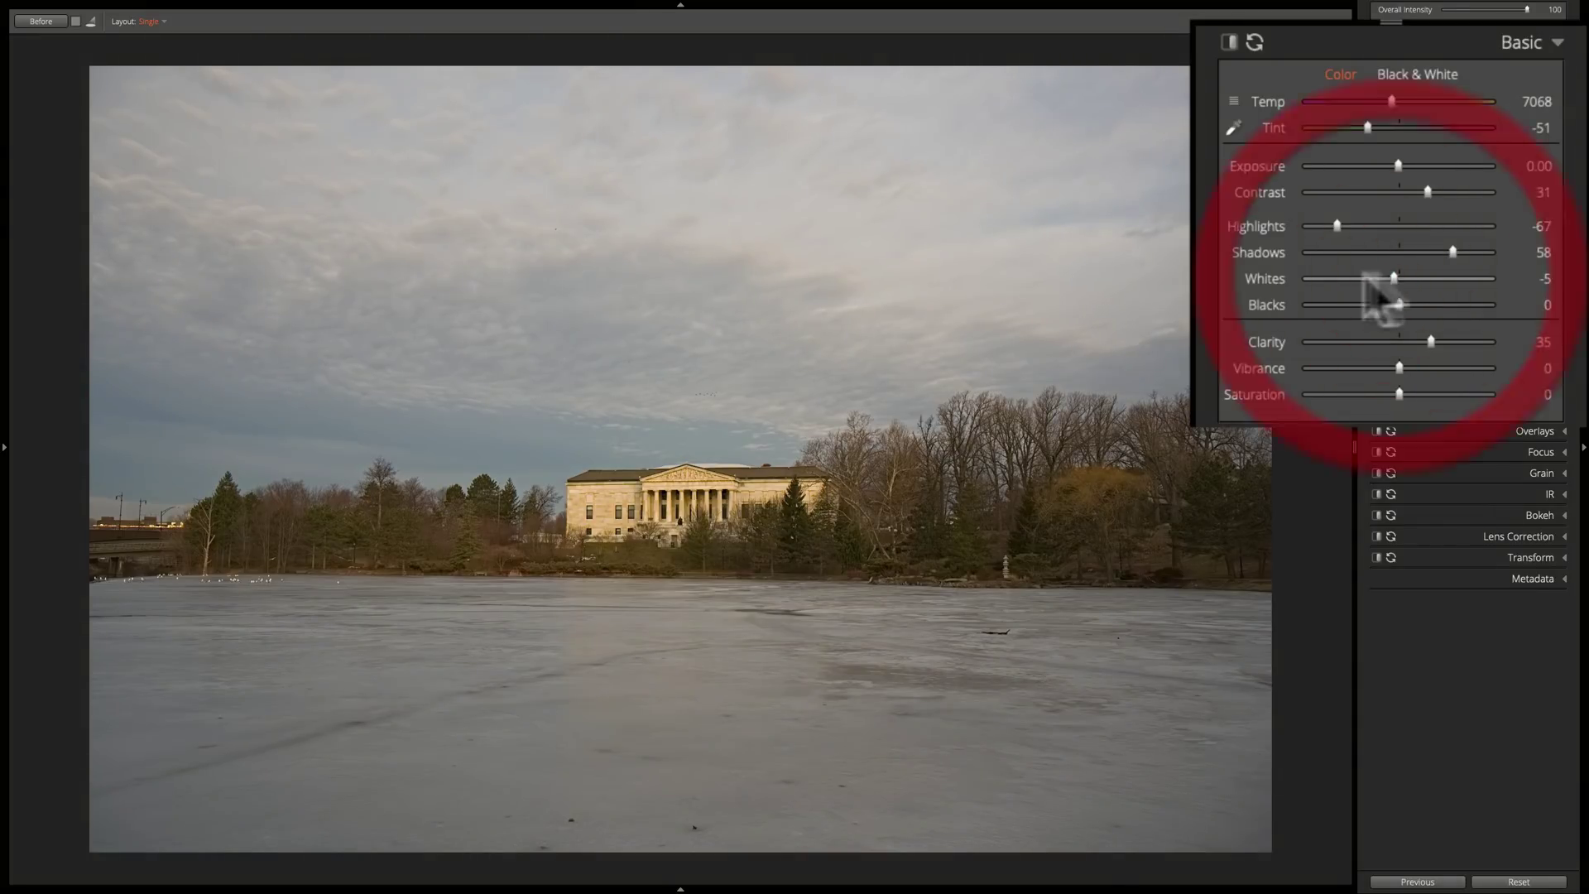
double_click(1246, 276)
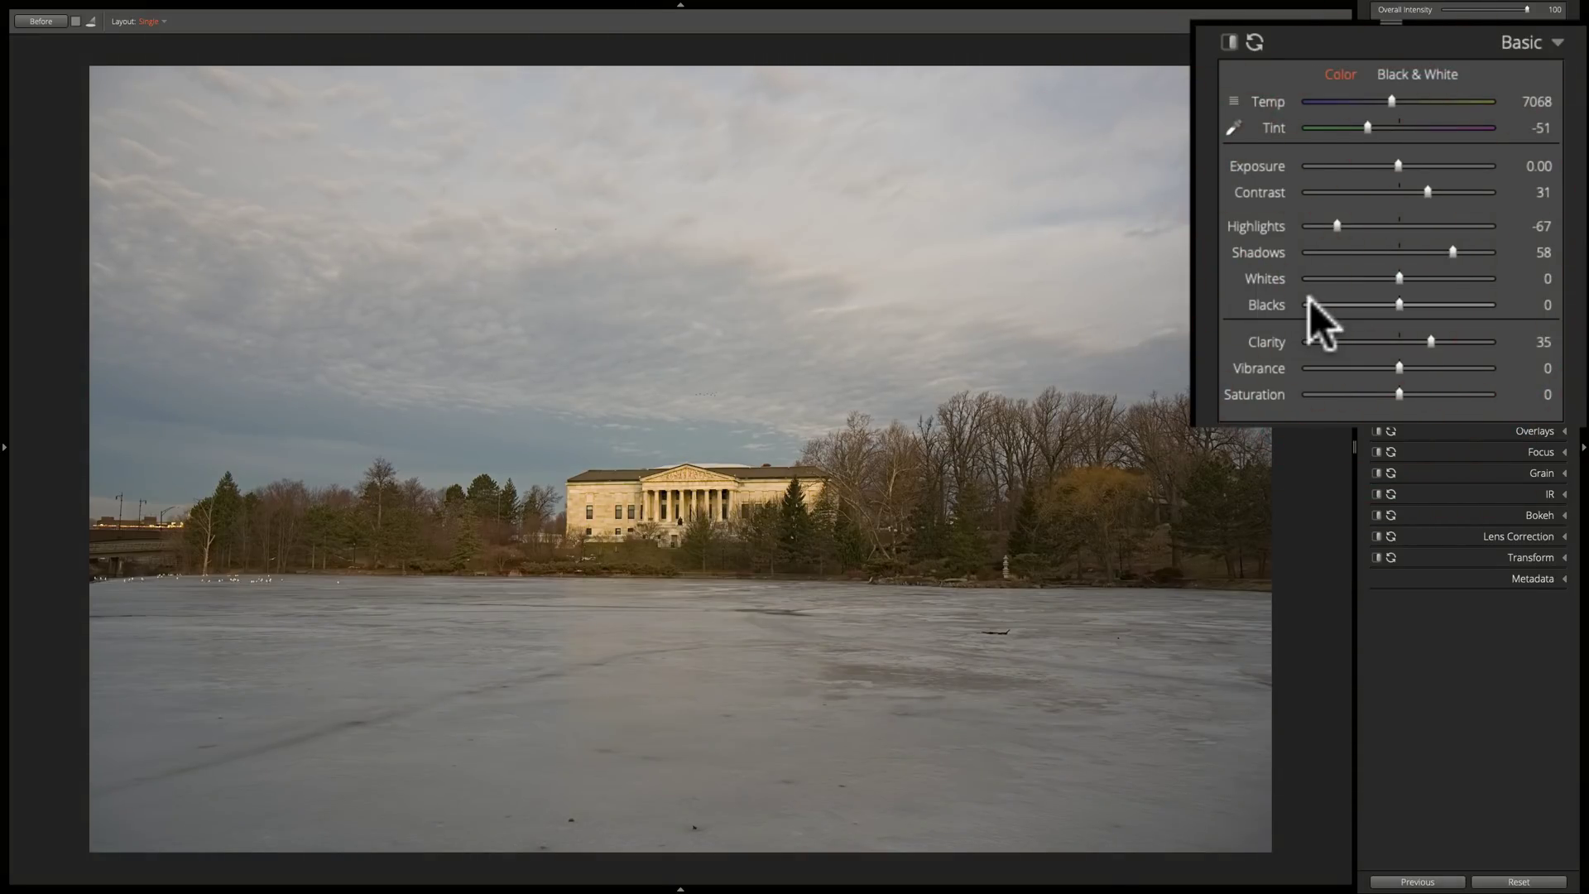
key("alt")
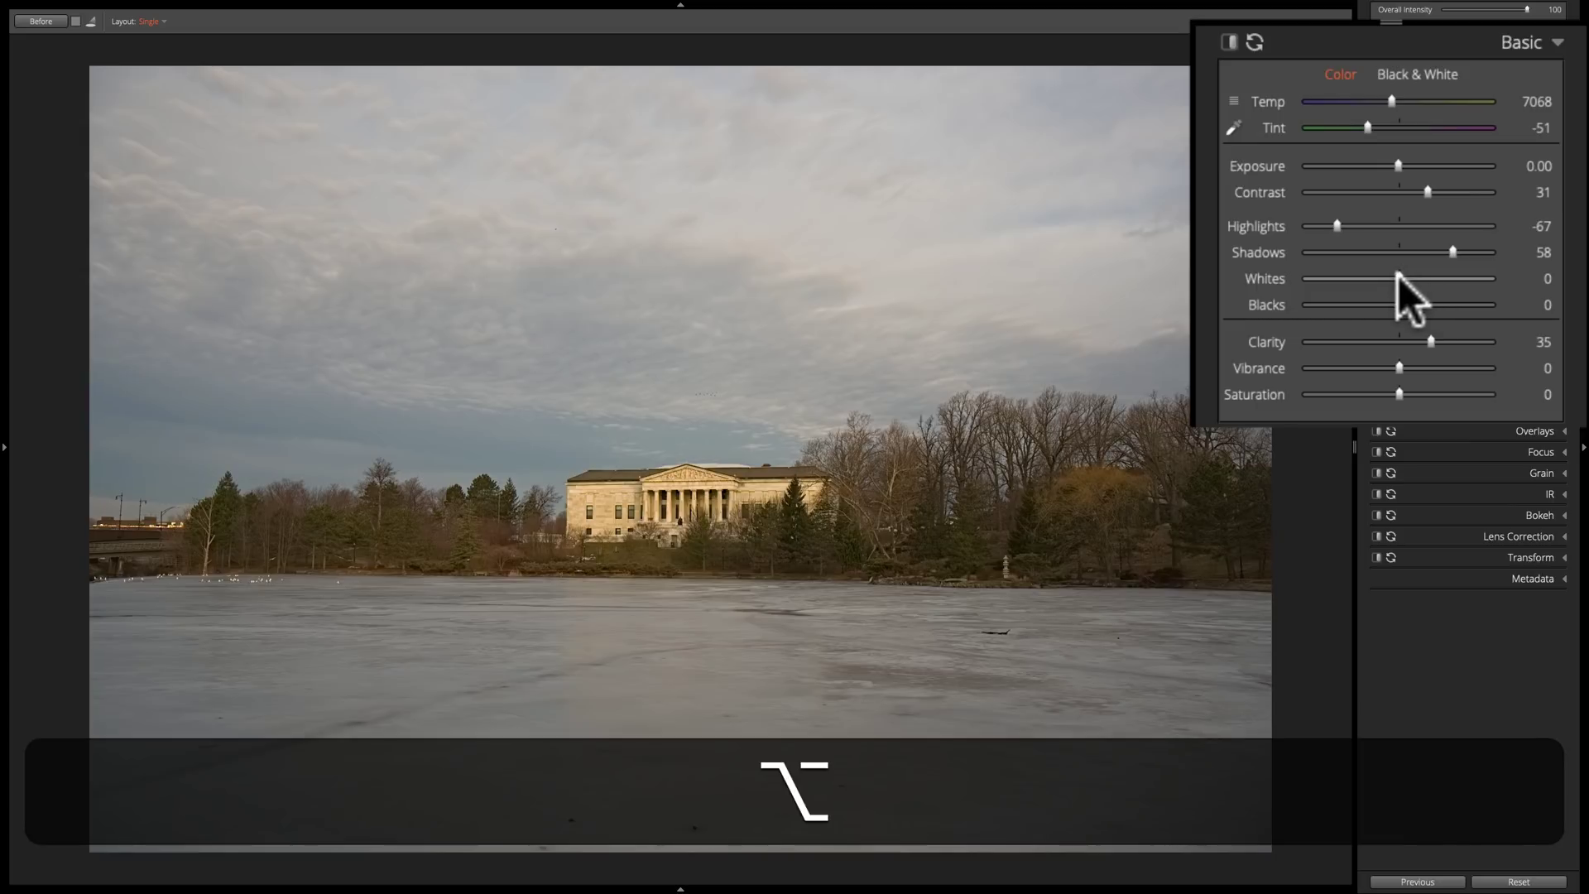
left_click_drag(1398, 278, 1398, 280)
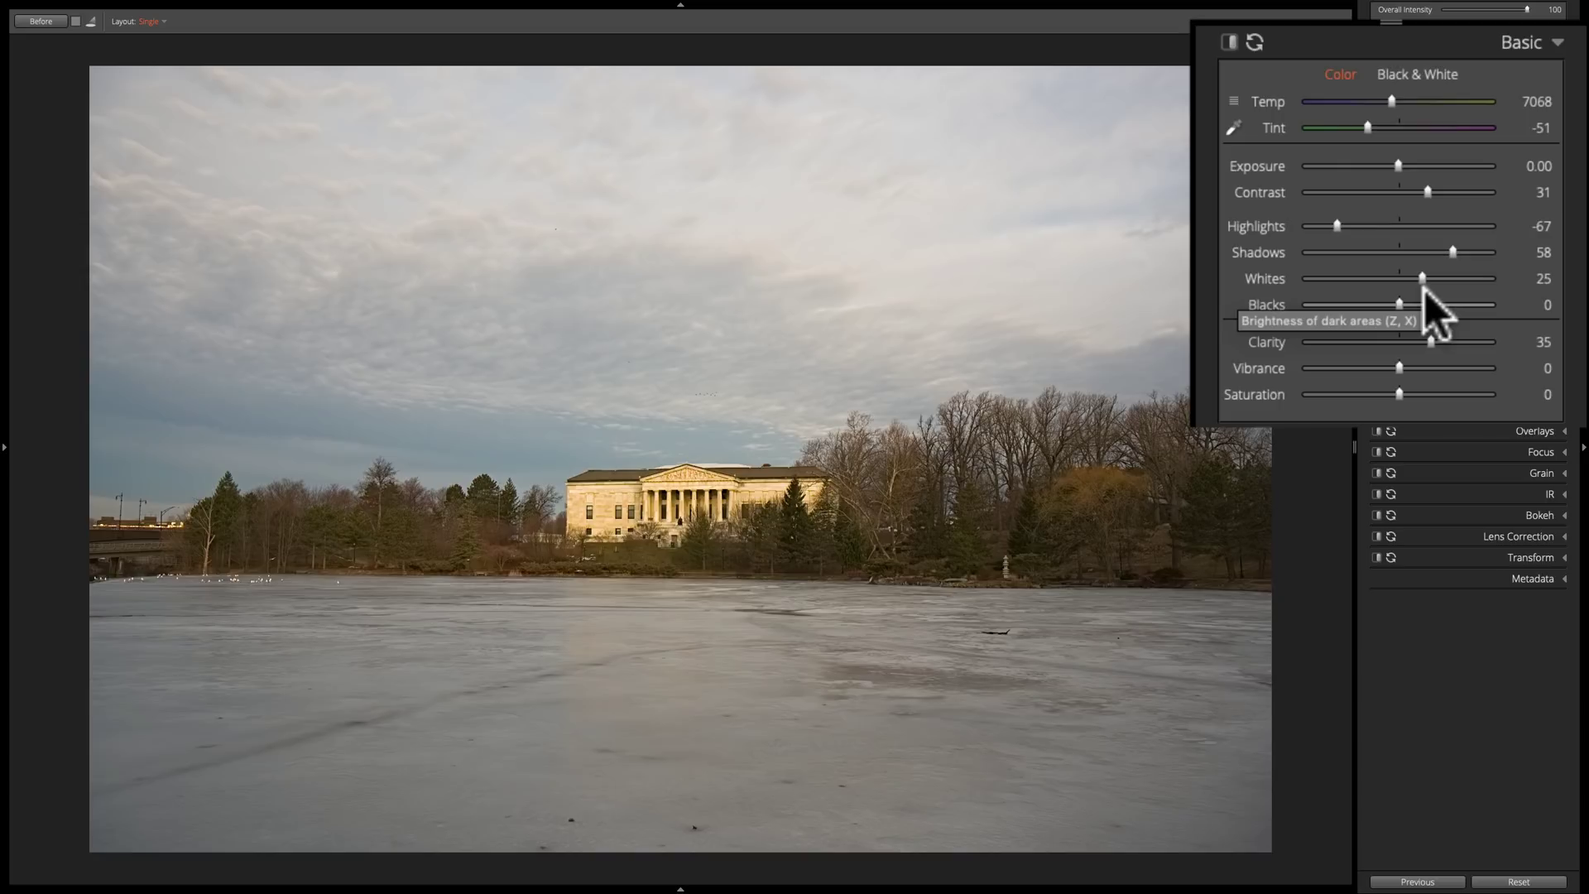
key("alt")
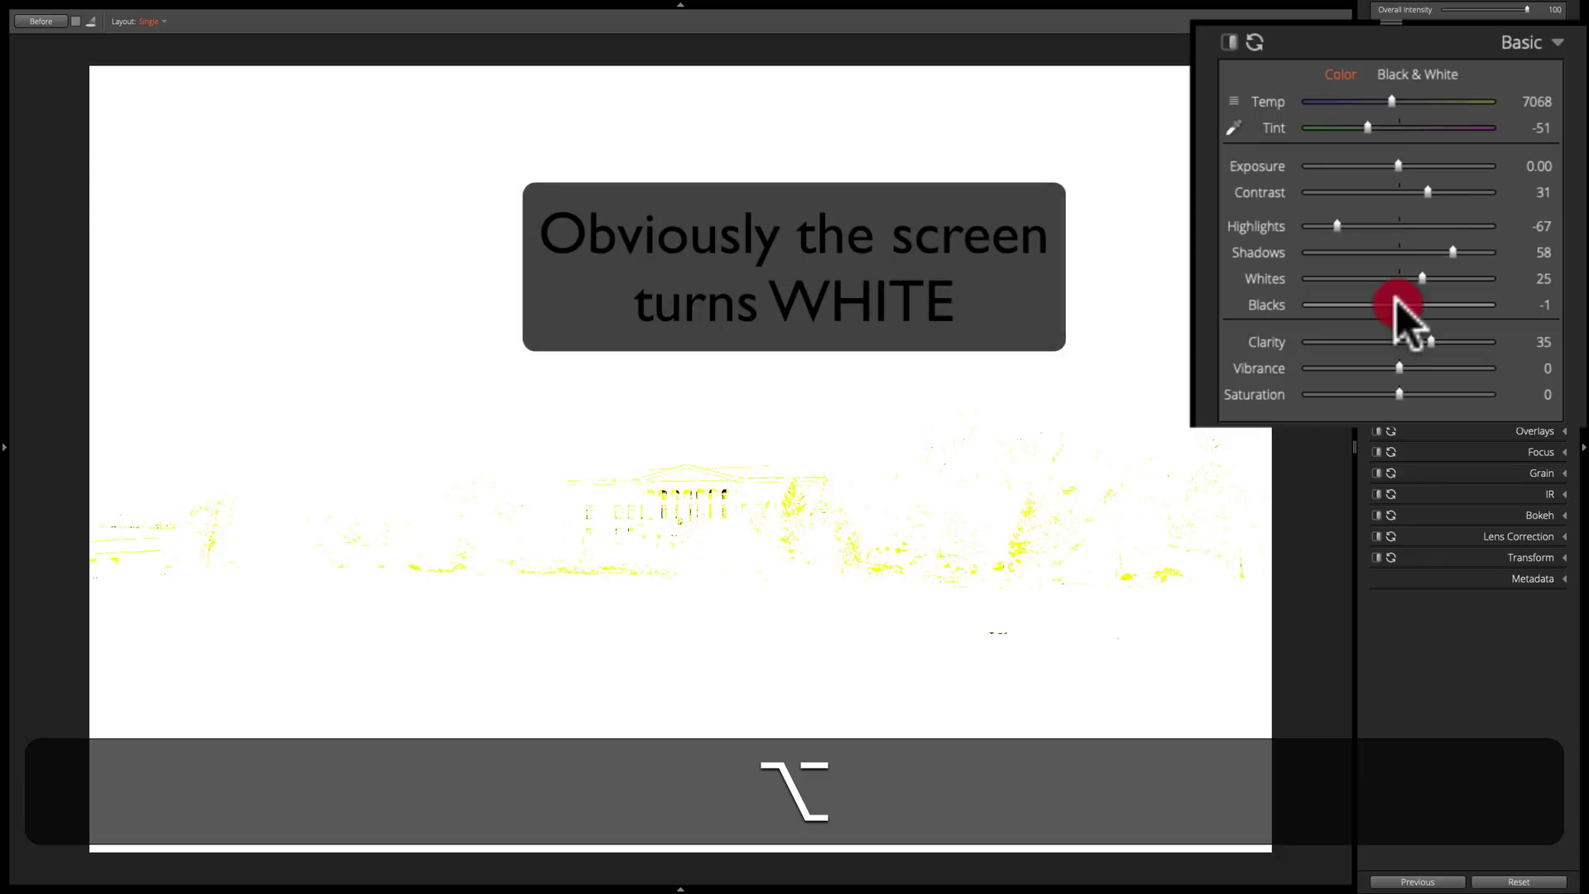
Drag Blacks down to -32 while watching the shadow clipping preview
left_click_drag(1395, 300, 1369, 300)
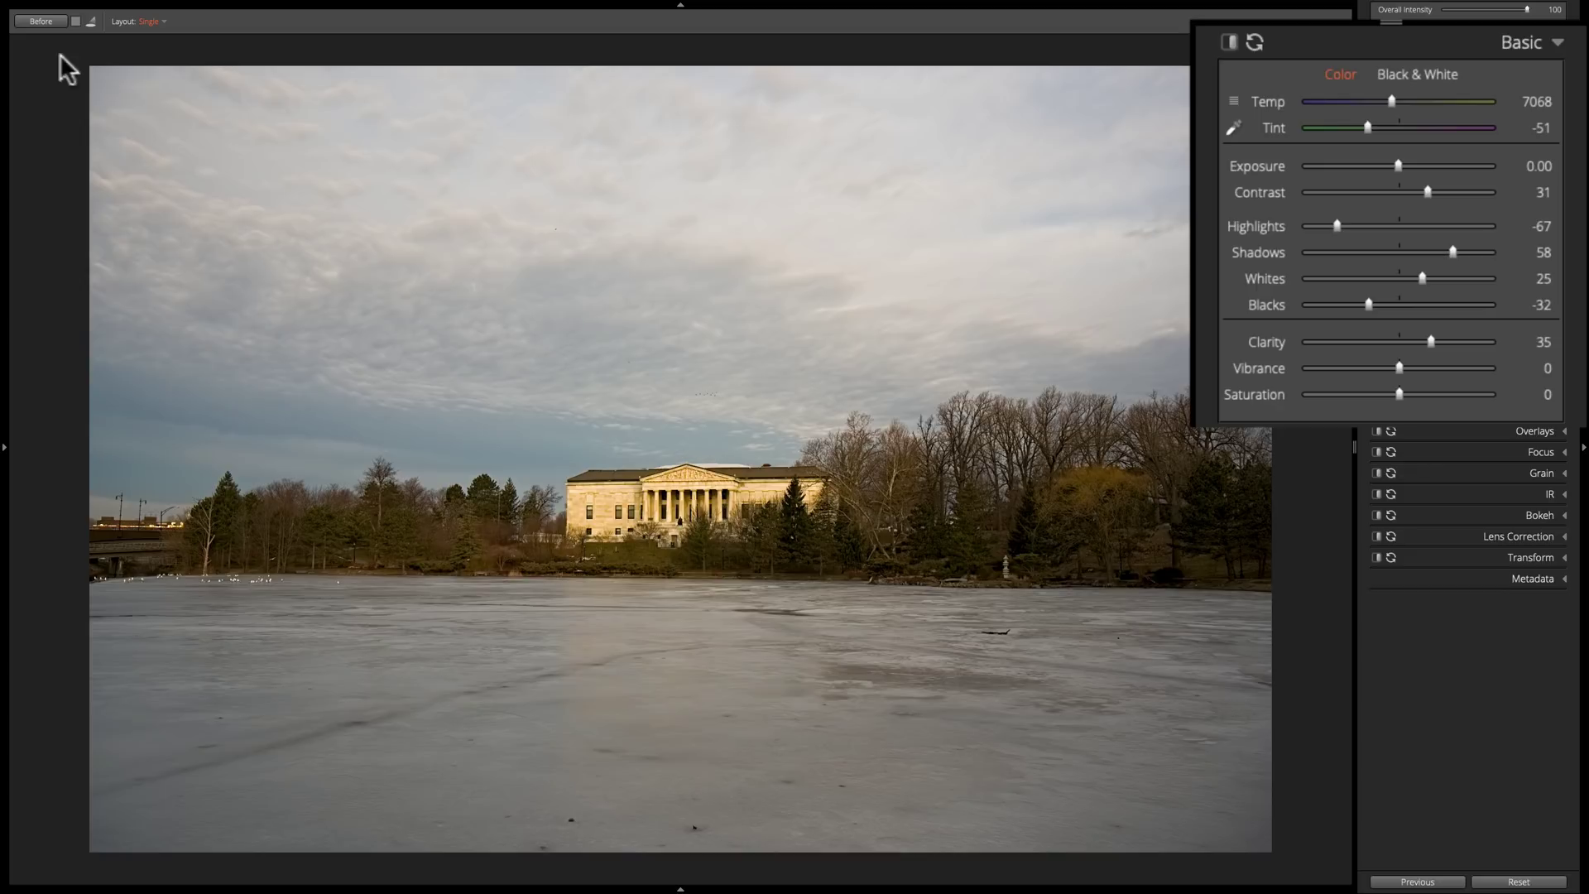
left_click(38, 20)
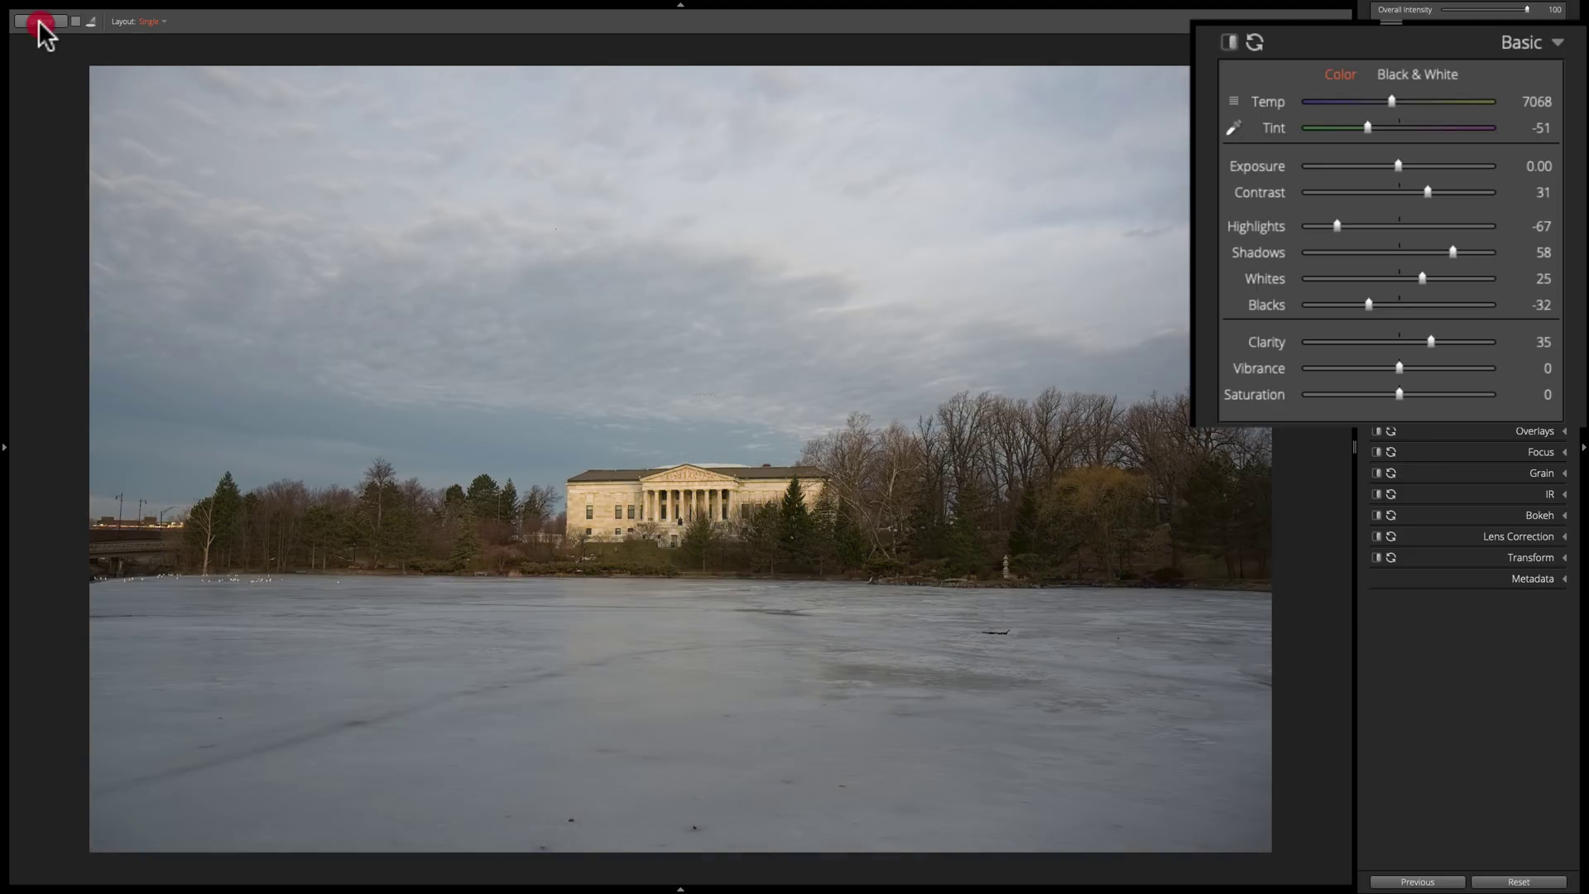
left_click(38, 20)
left_click(38, 20)
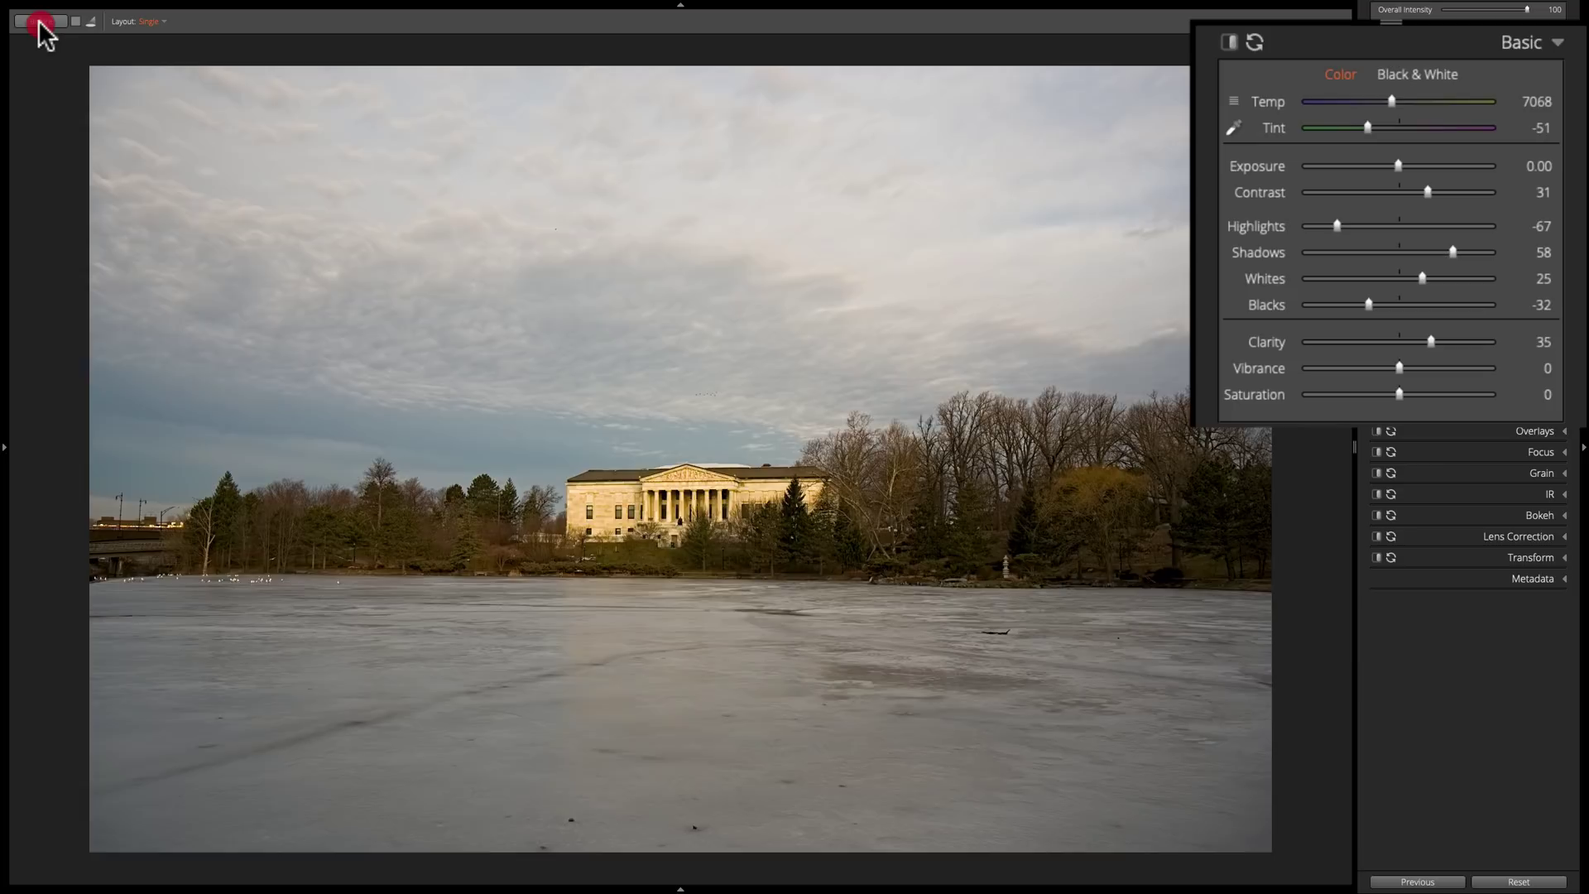
left_click(38, 20)
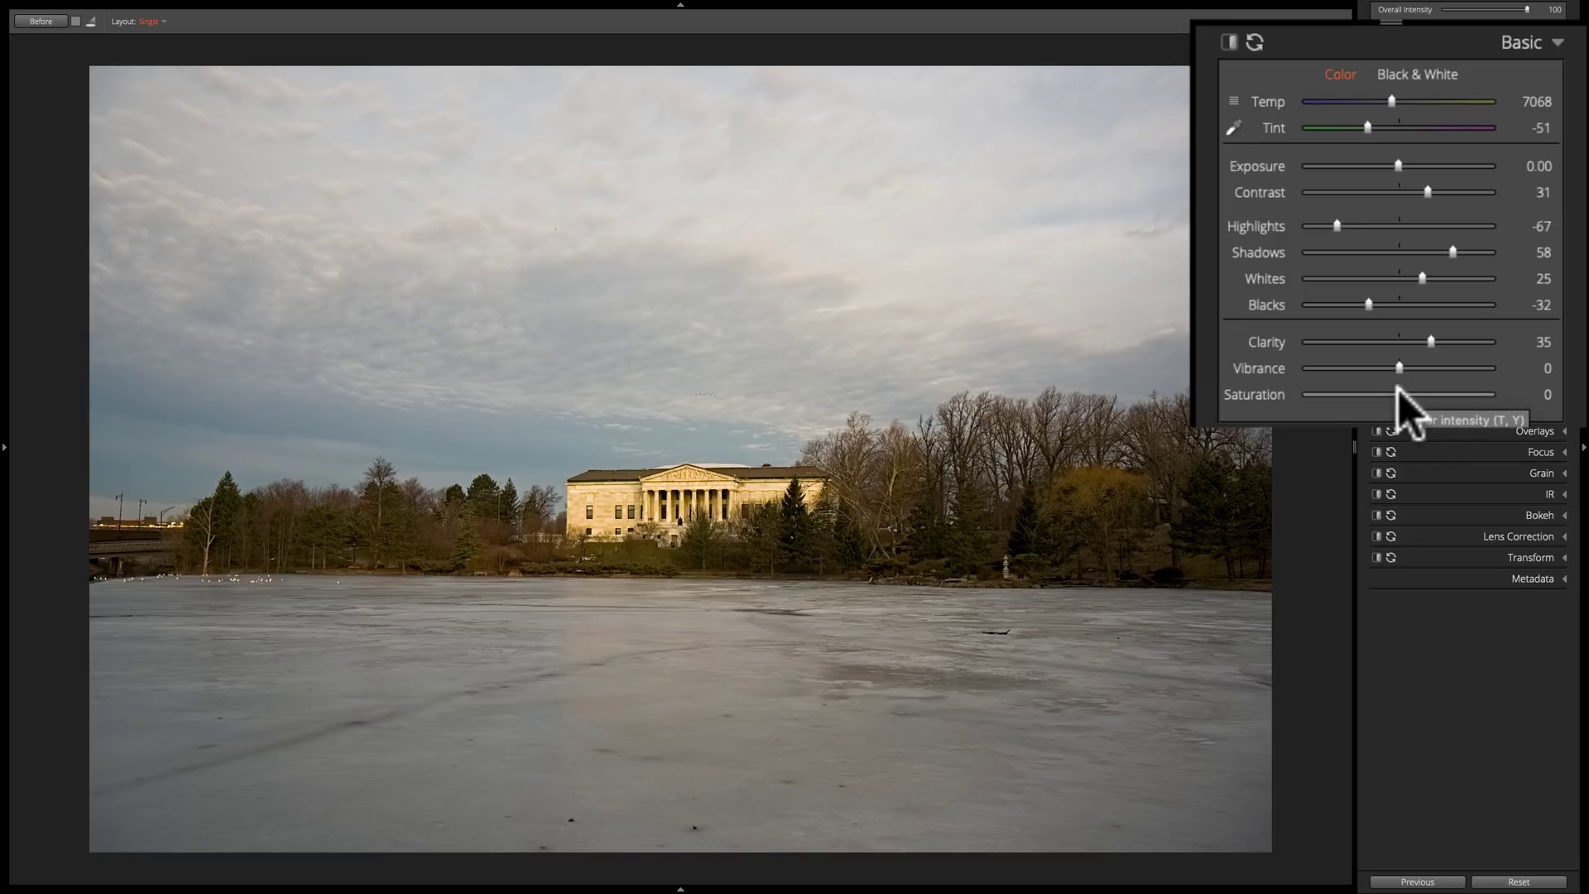
left_click_drag(1397, 389, 1230, 390)
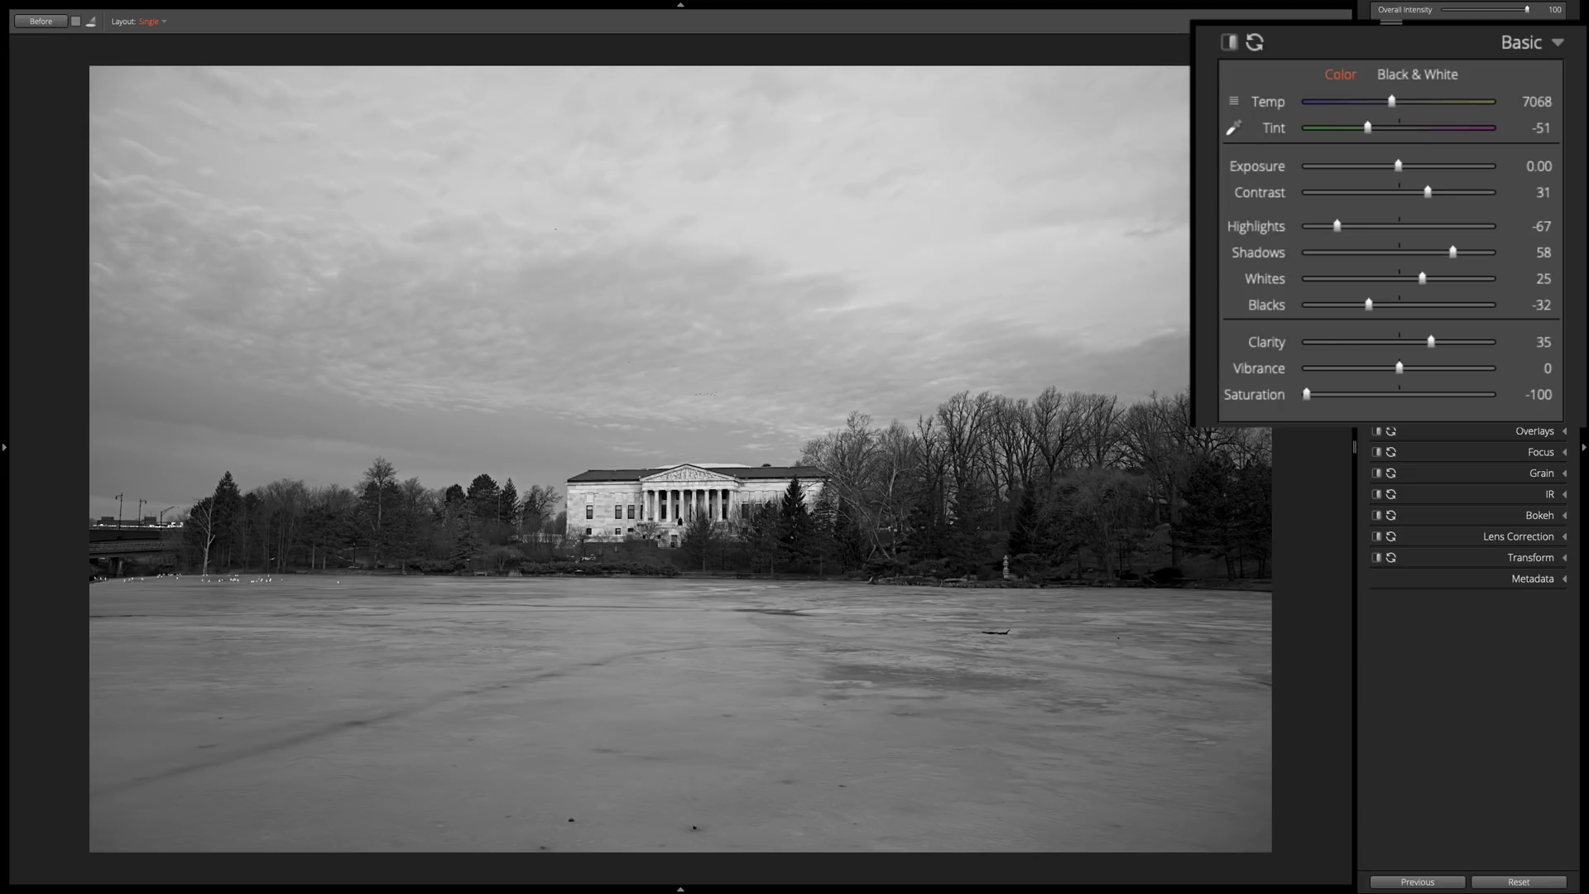
double_click(1246, 391)
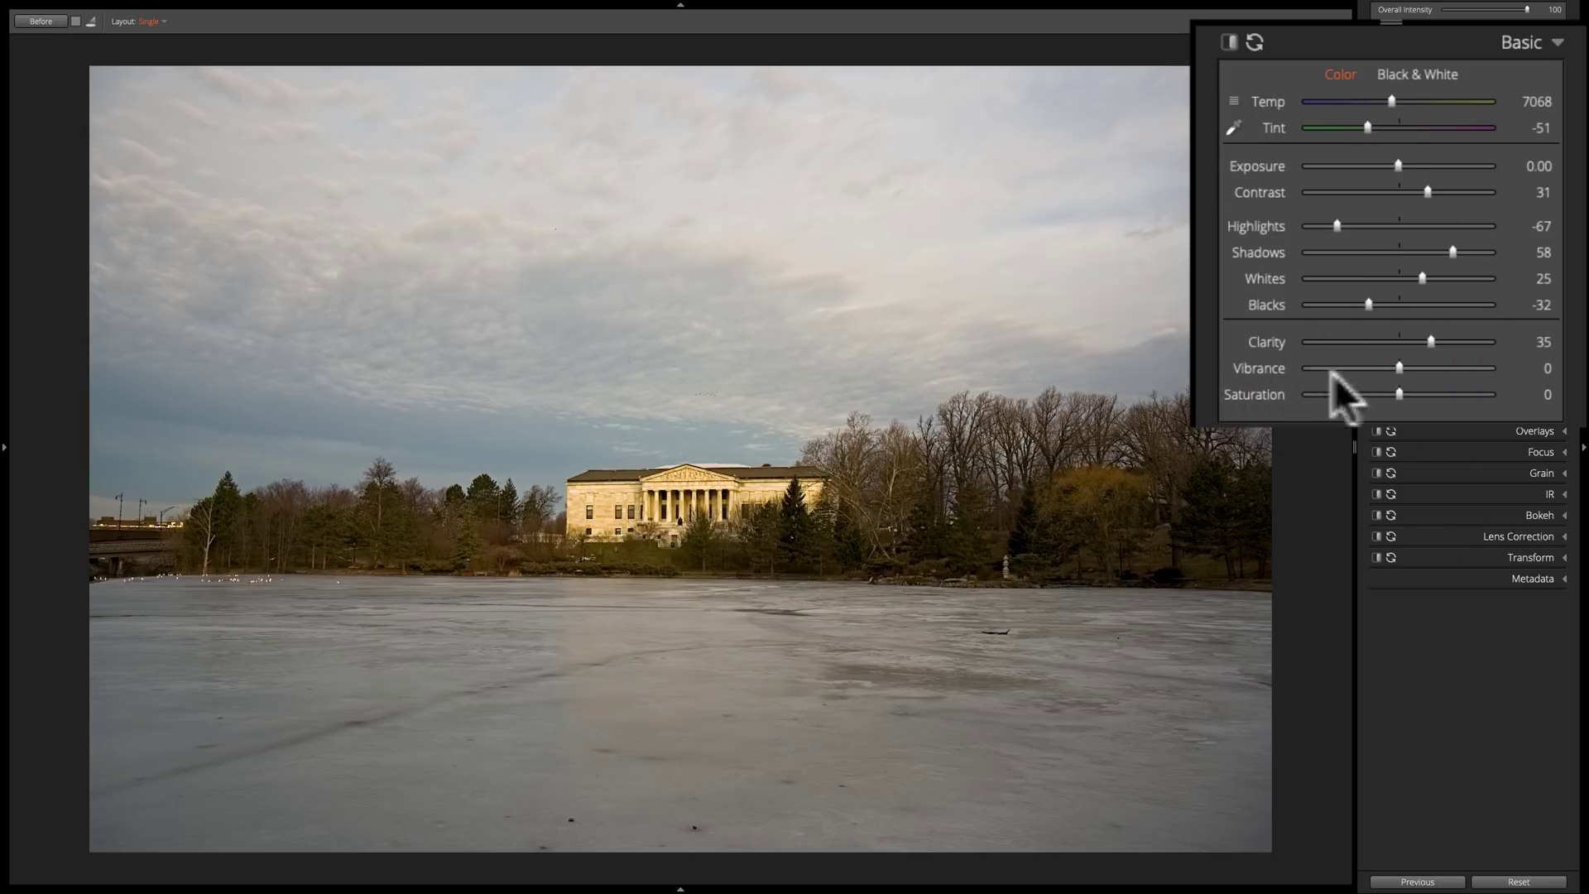
left_click_drag(1399, 368, 1281, 365)
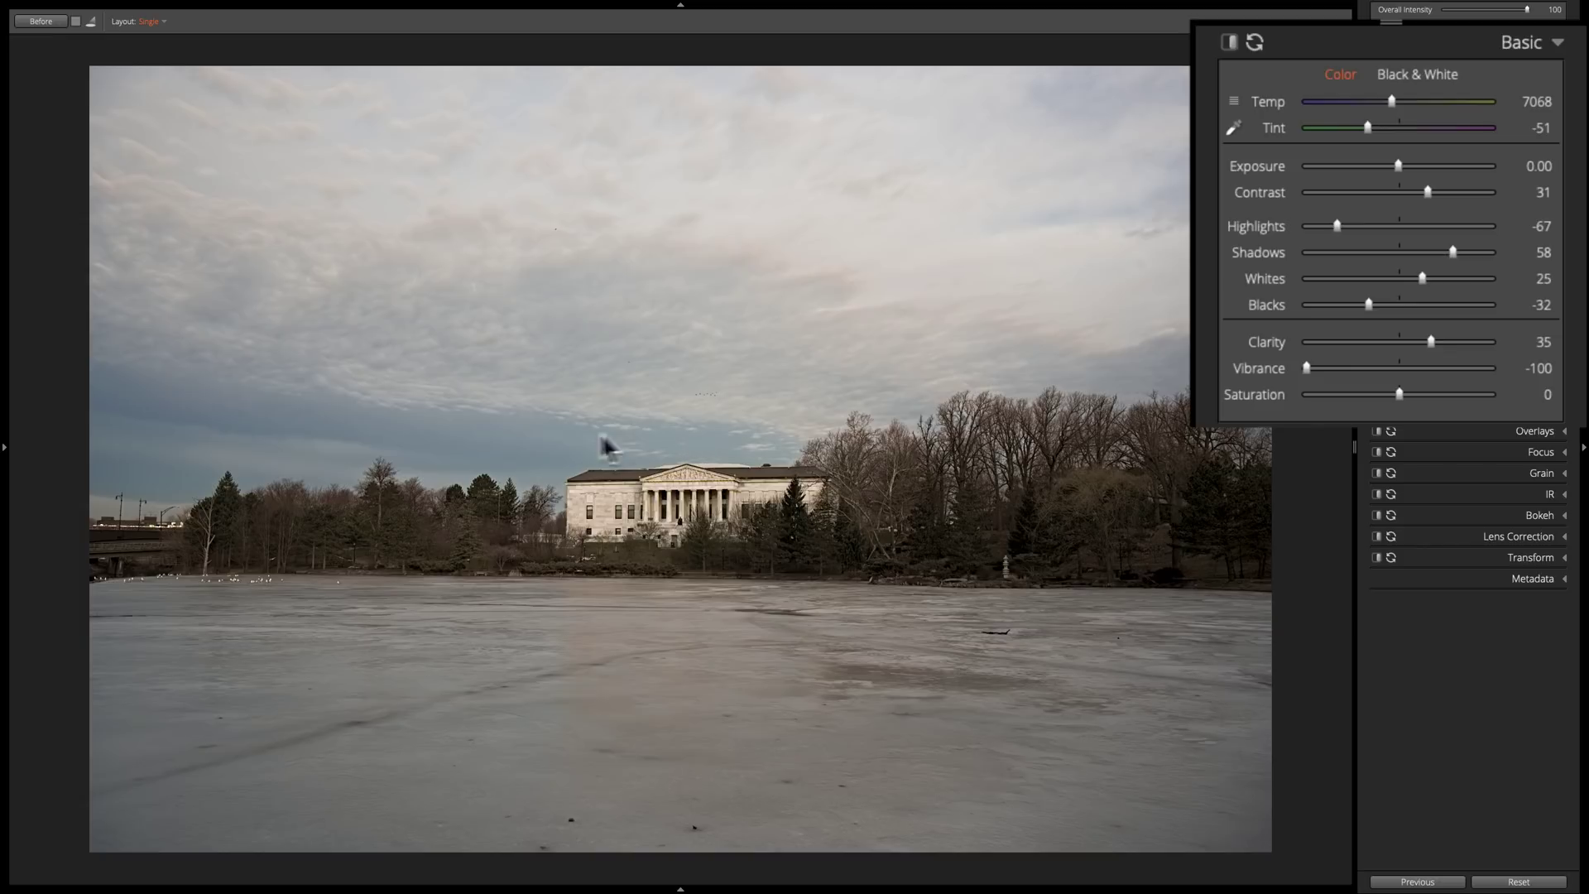
double_click(1269, 365)
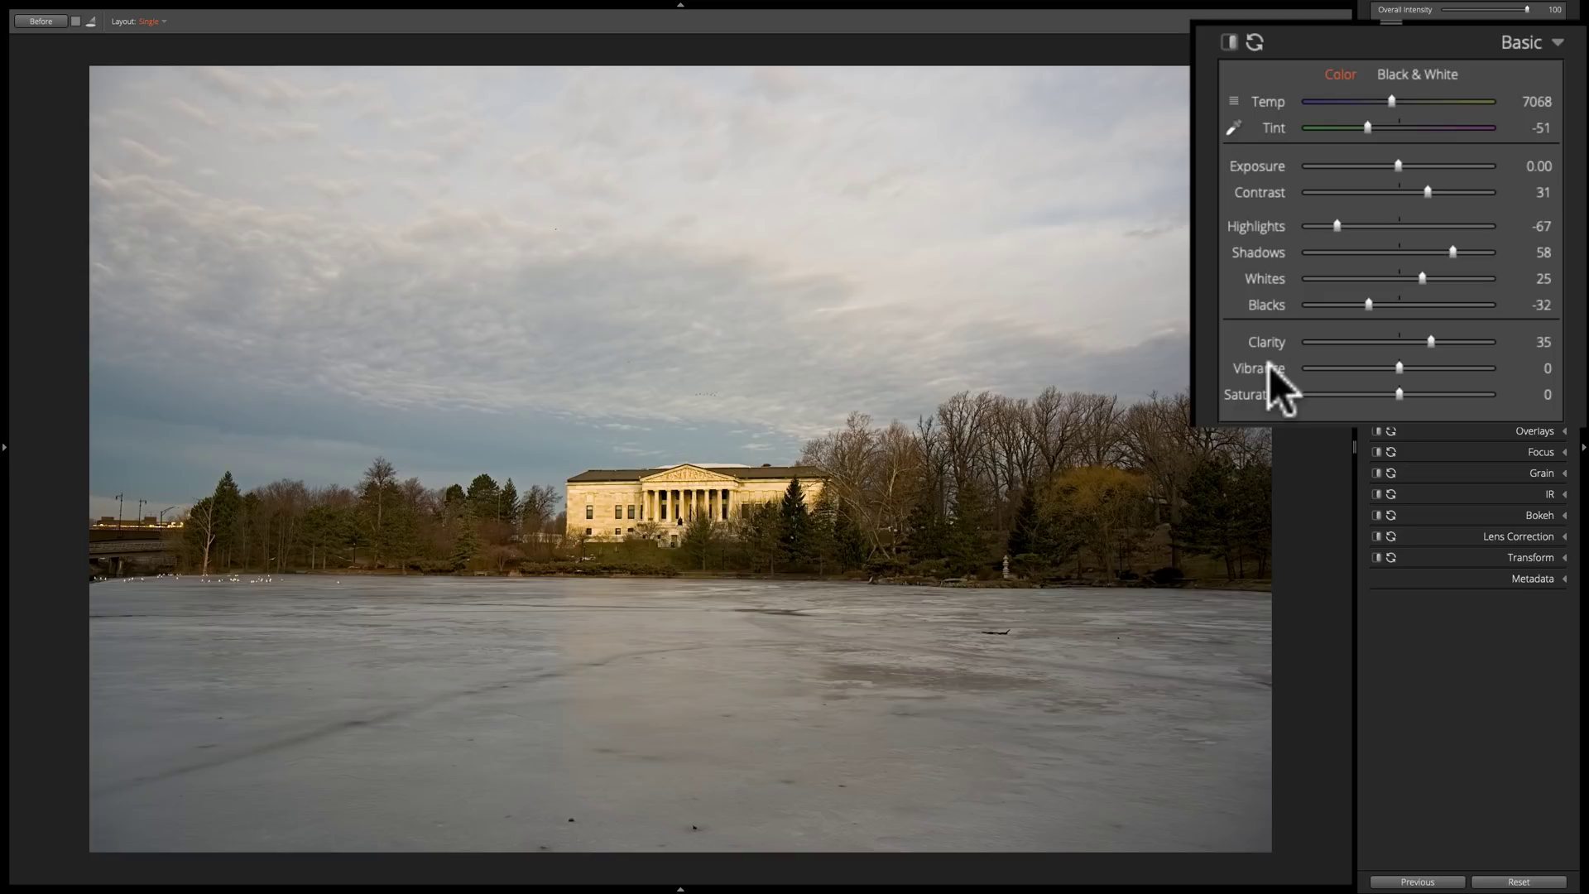
left_click_drag(1407, 390, 1587, 397)
double_click(1406, 394)
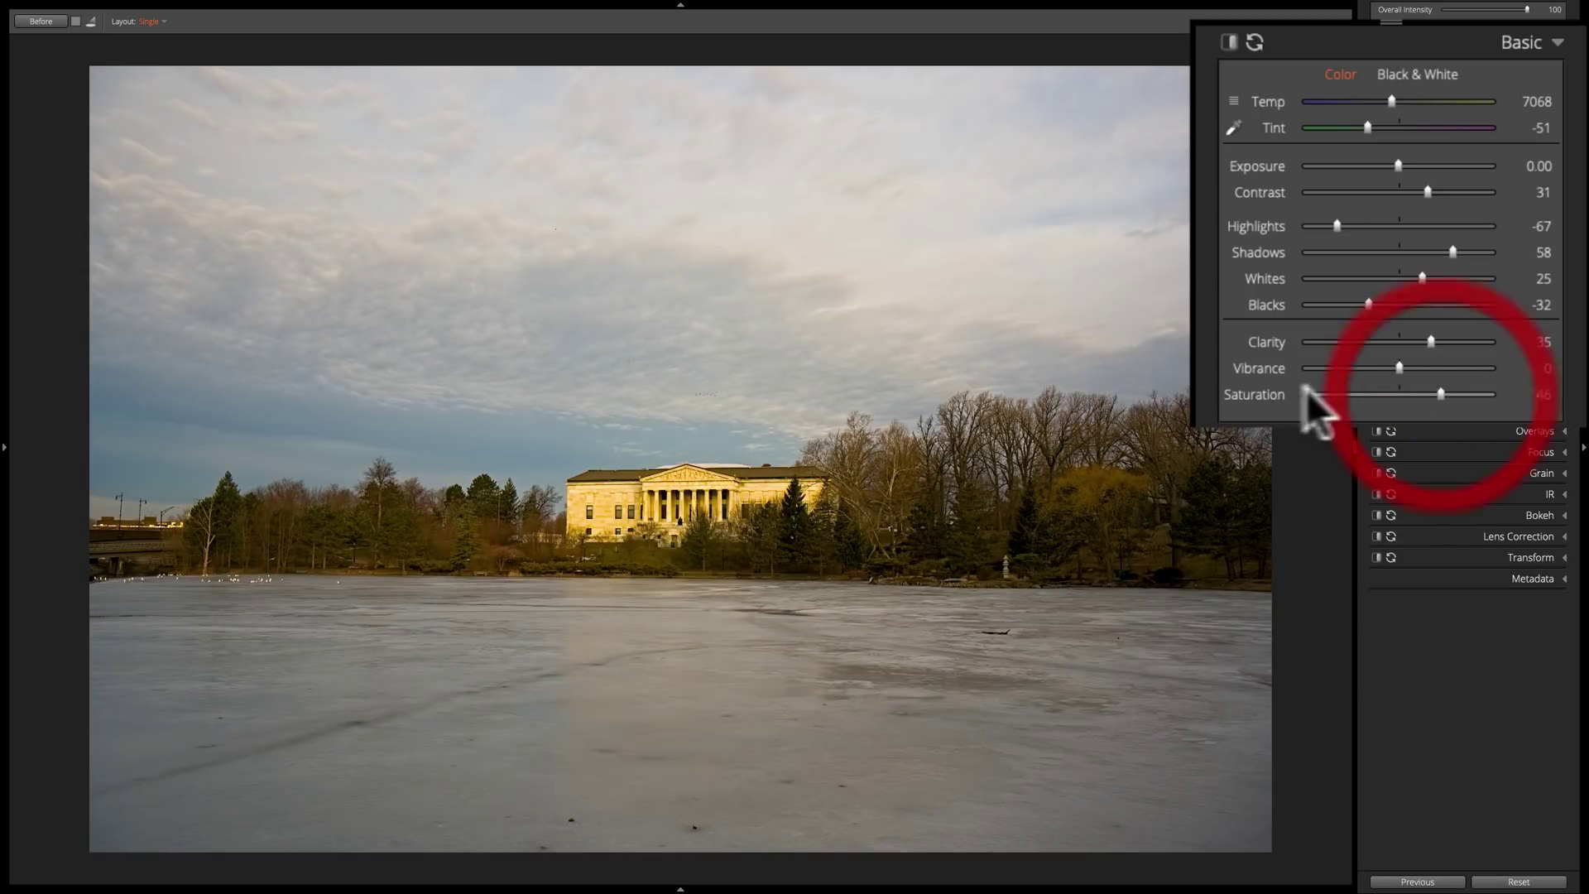
left_click(1269, 390)
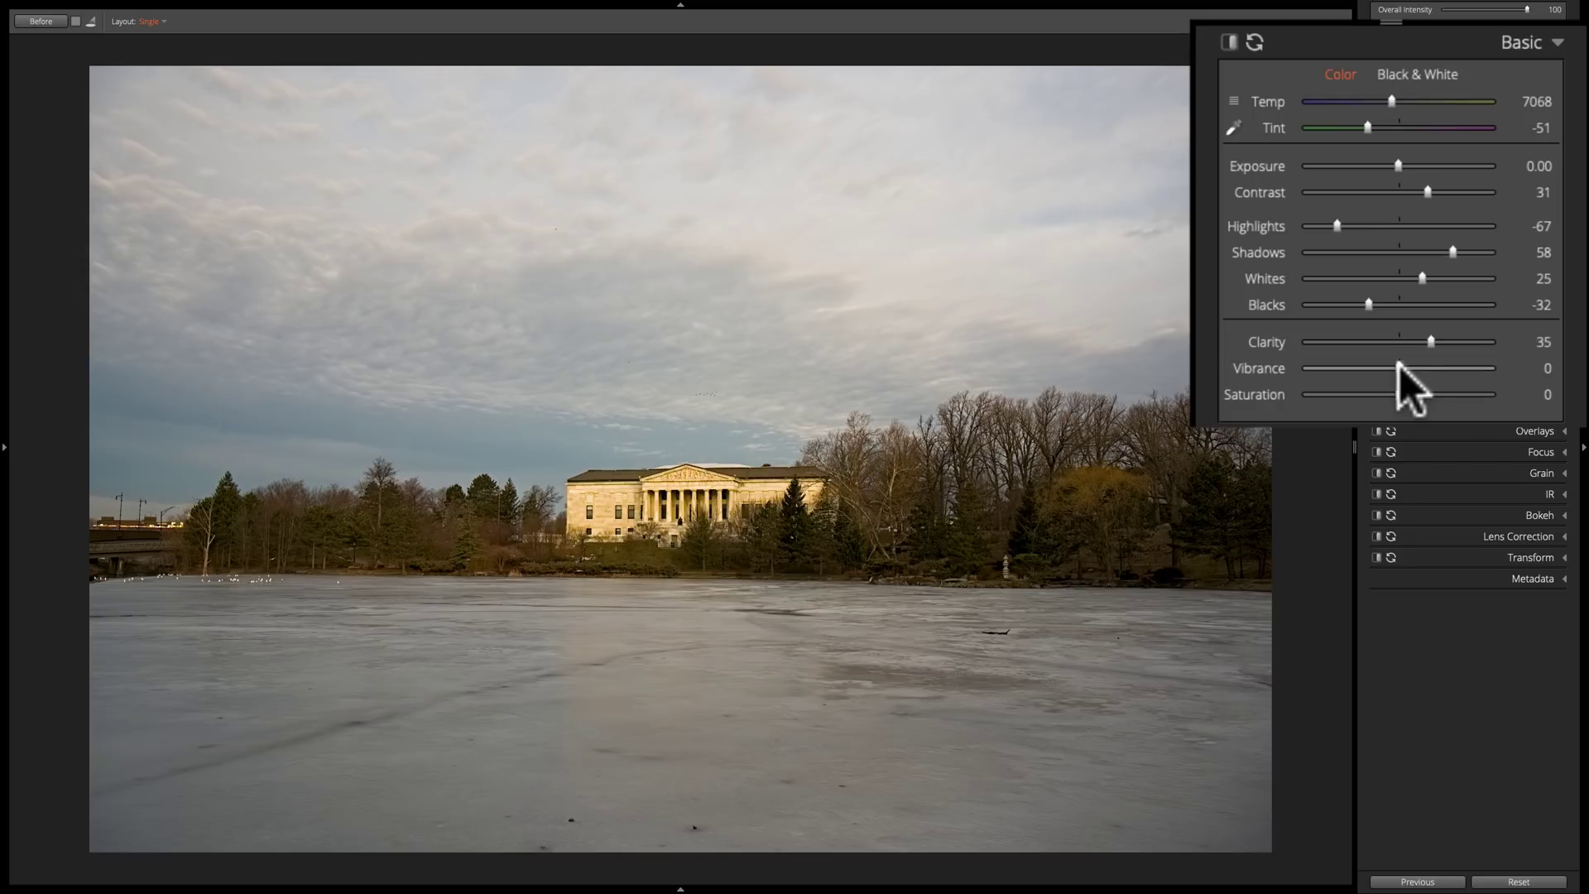
mouse_move(1399, 367)
left_mouse_down()
mouse_move(1532, 370)
mouse_move(1393, 370)
left_mouse_up()
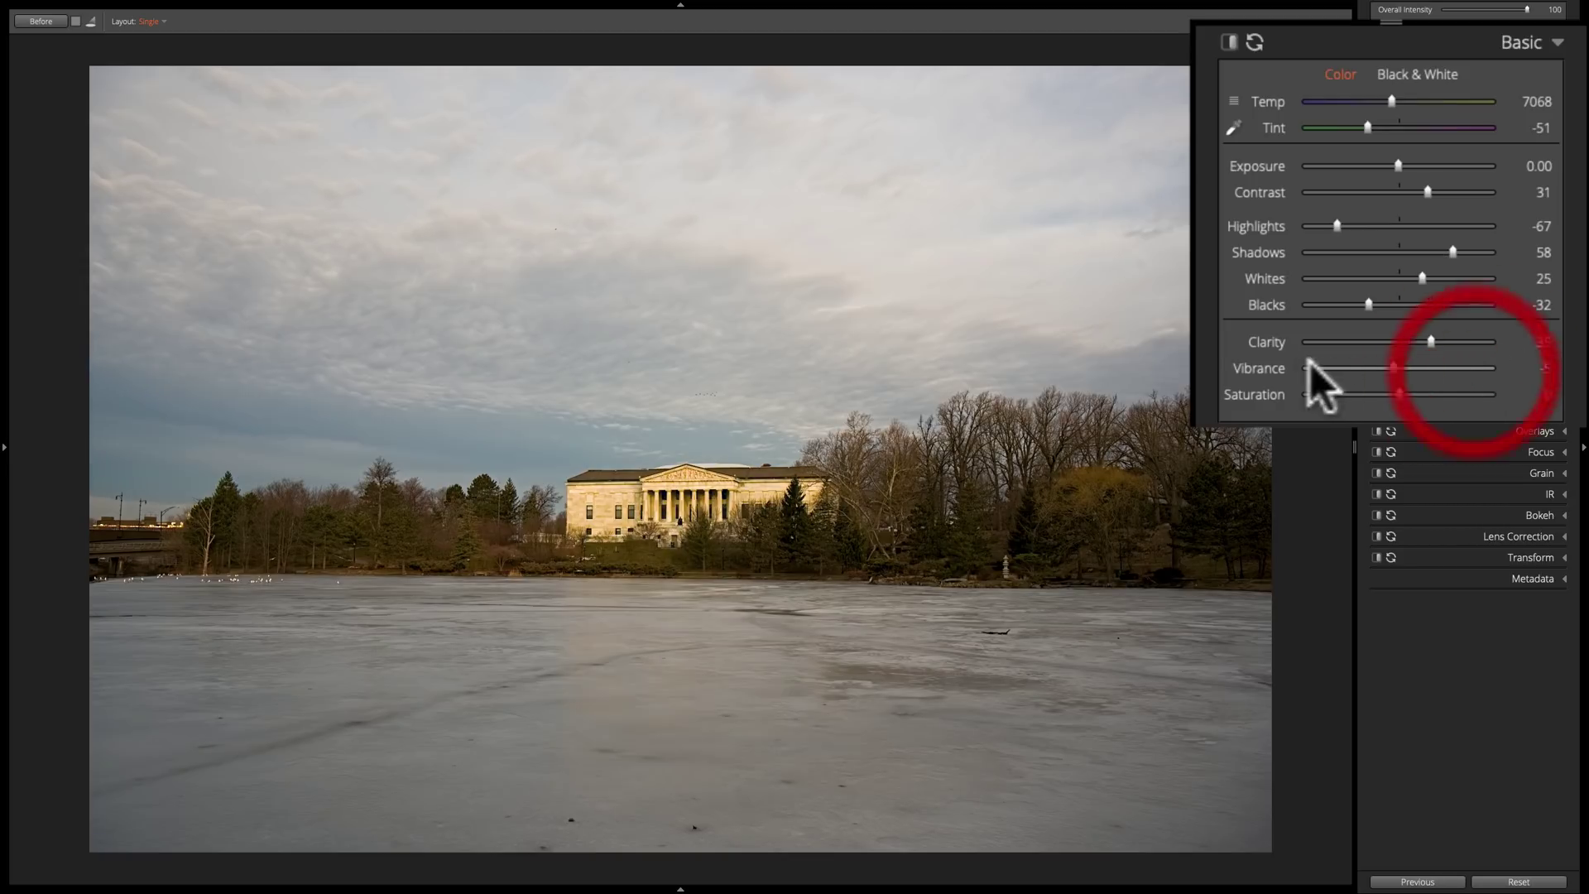
double_click(1274, 364)
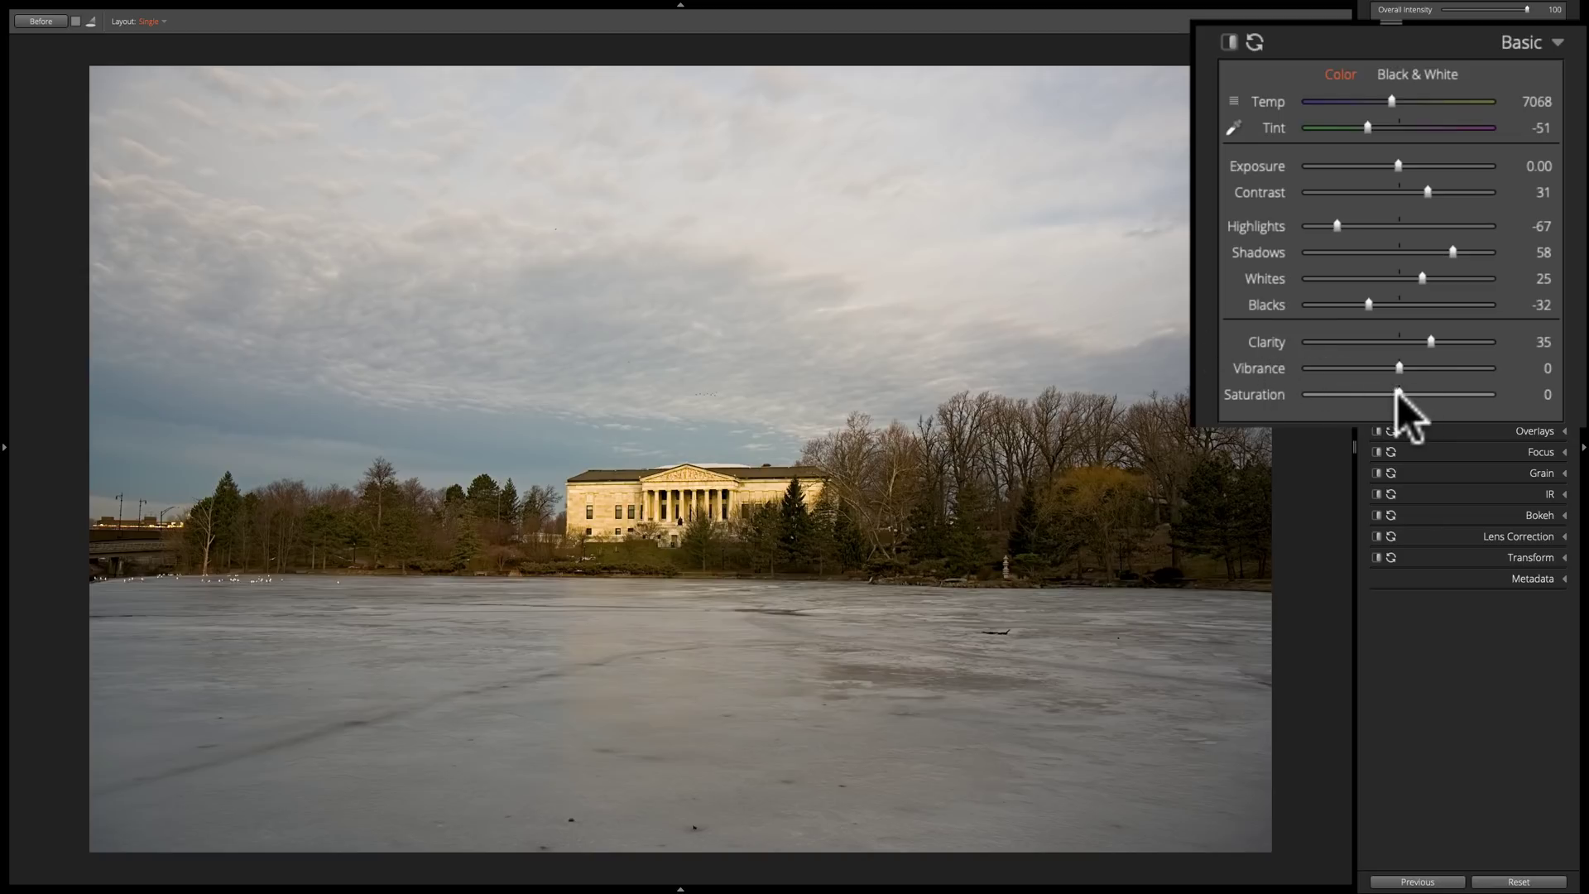
Raise Saturation to 12 and compare the edit against the unedited original
left_click_drag(1396, 394, 1407, 391)
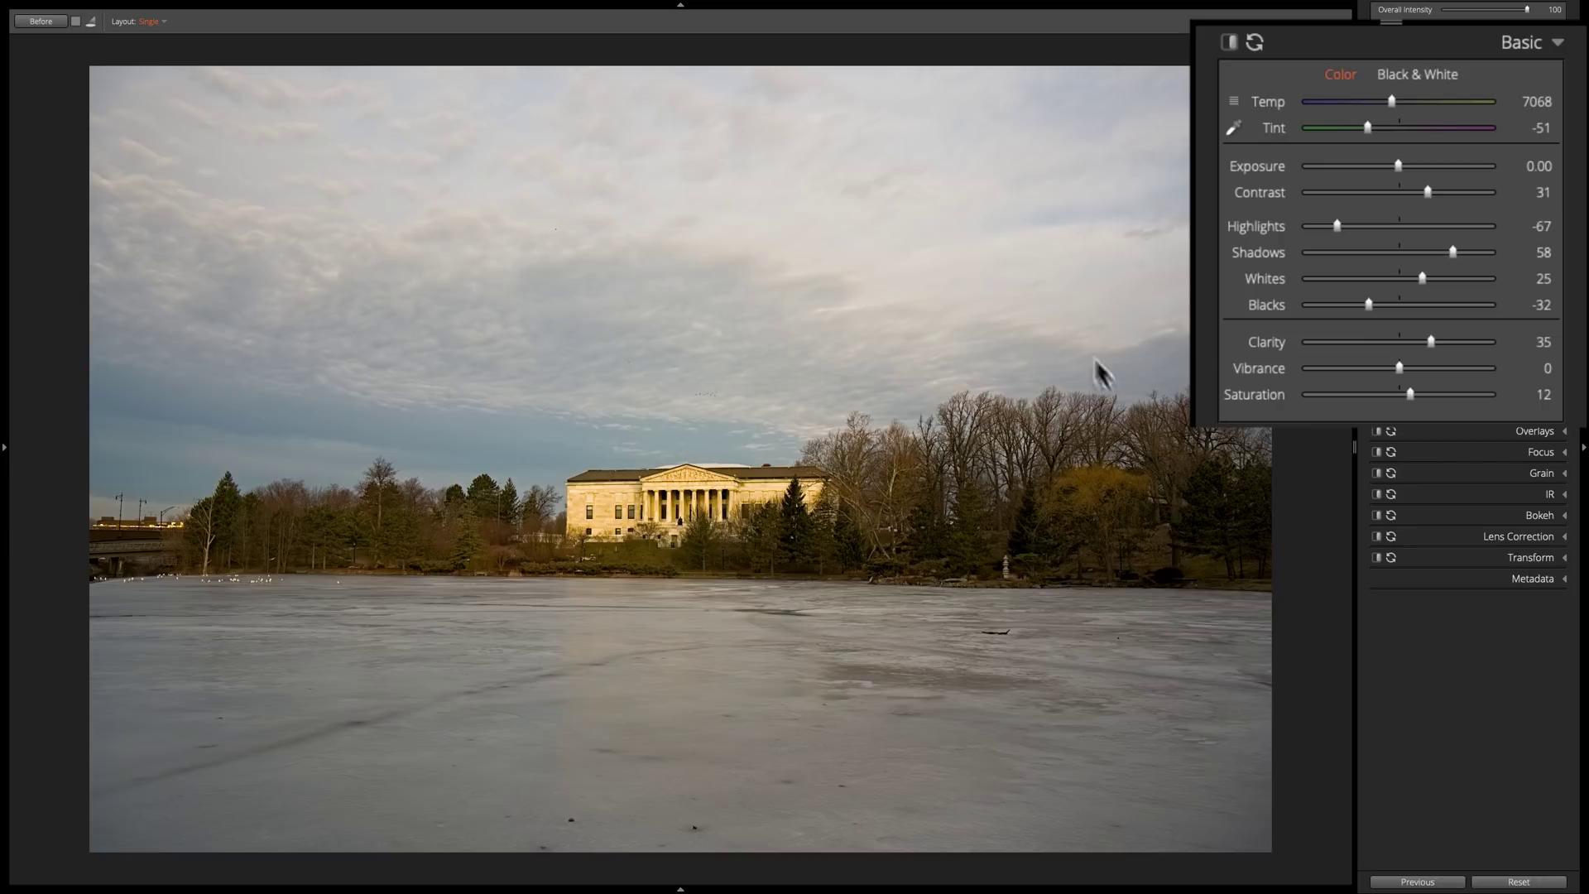
left_click(42, 21)
Push Whites up to 40 while previewing highlight clipping
left_click(1421, 273, "alt")
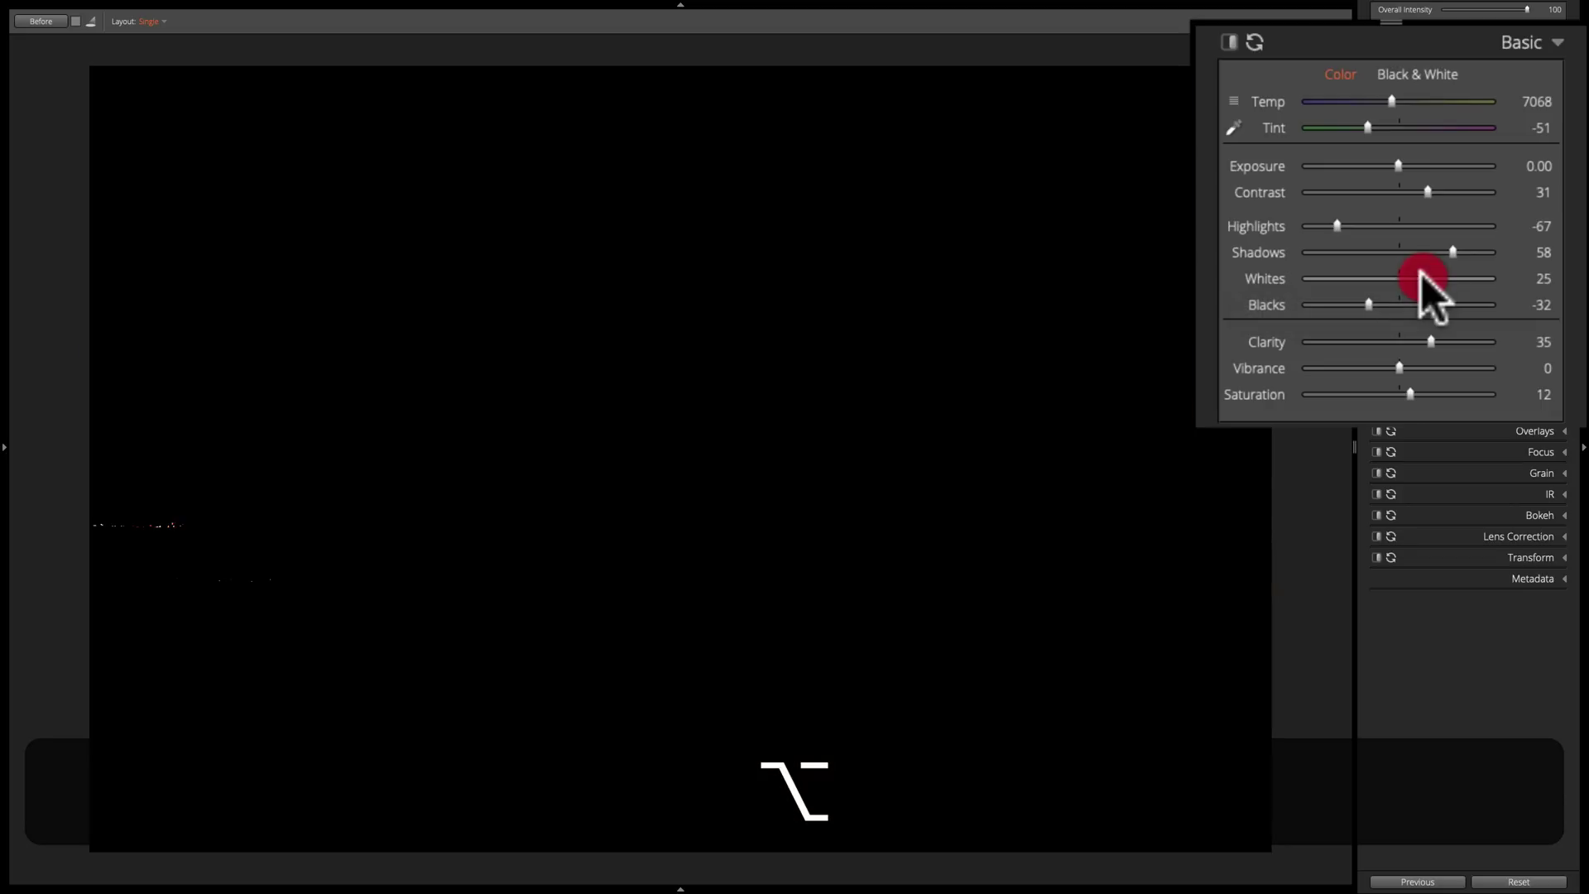
left_click_drag(1419, 271, 1435, 272)
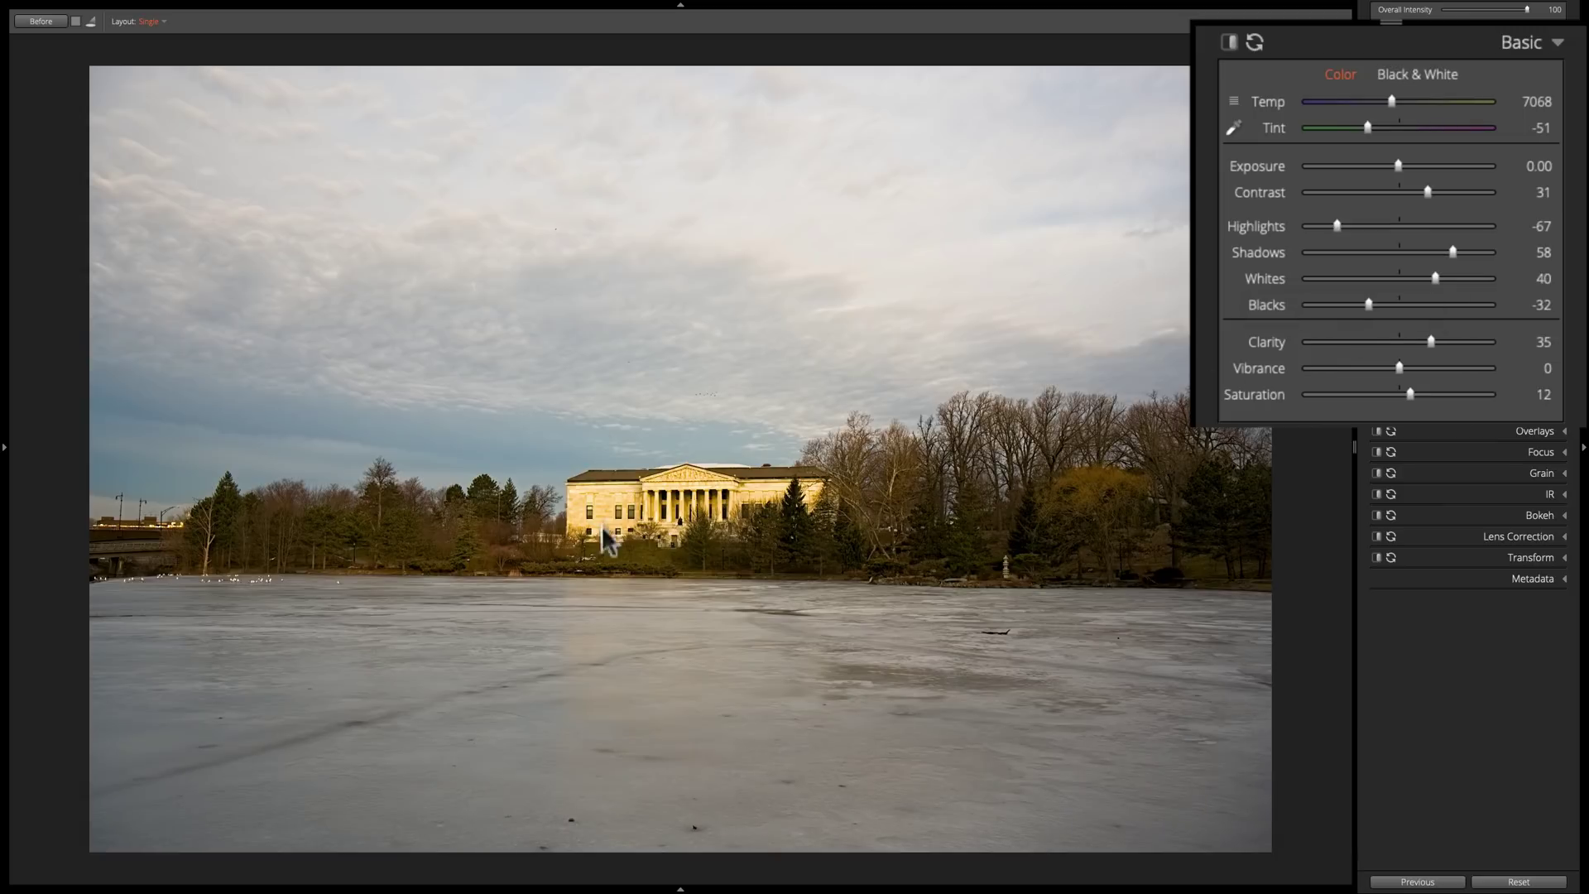
left_click(40, 22)
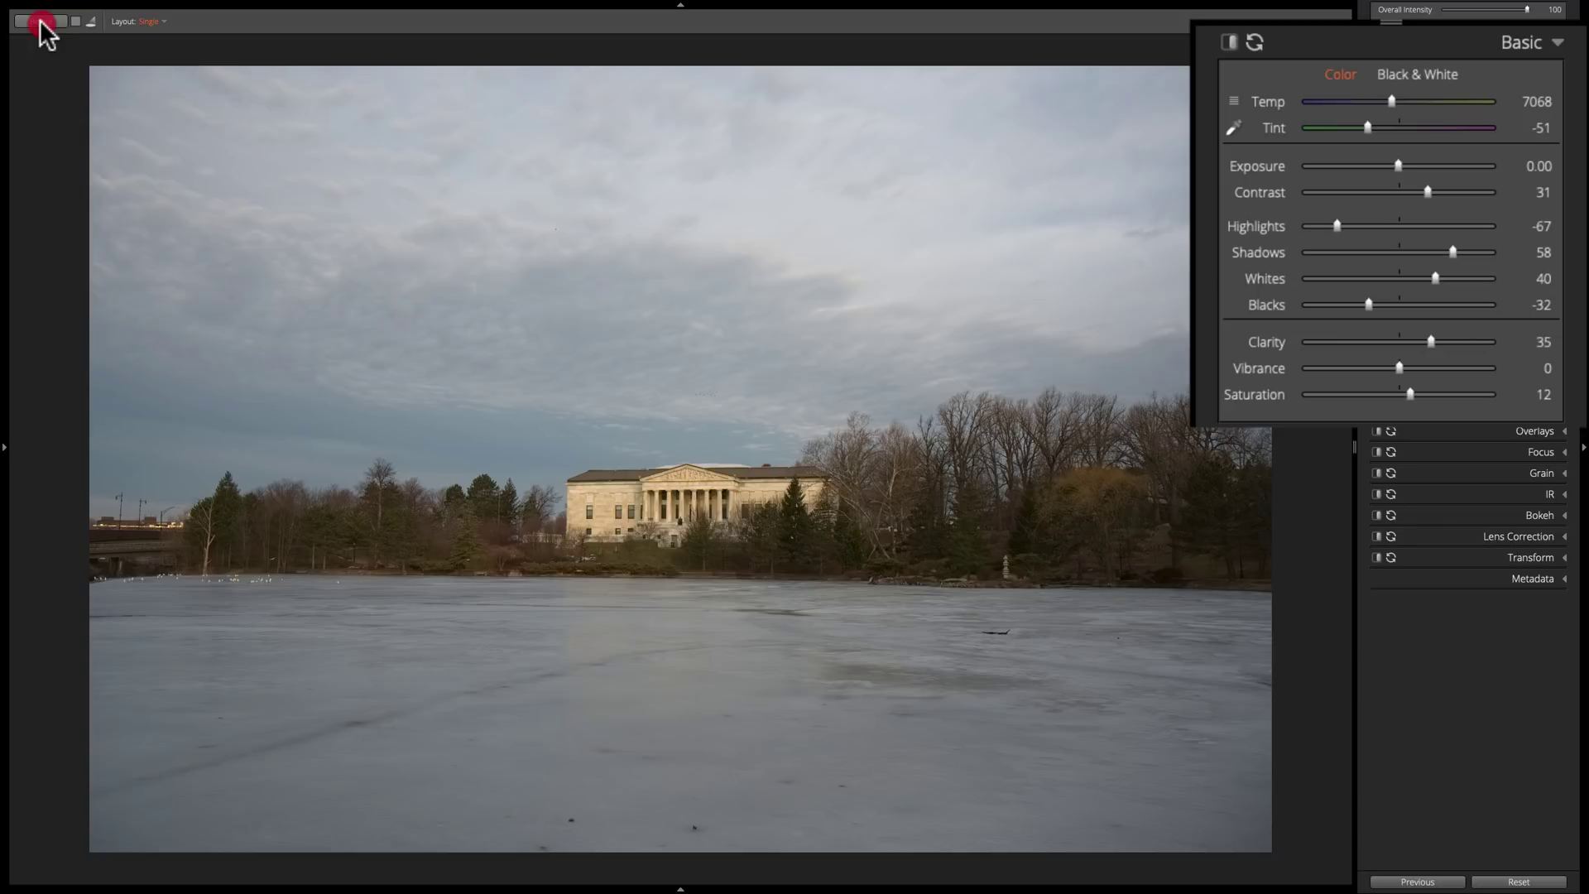
left_click(40, 21)
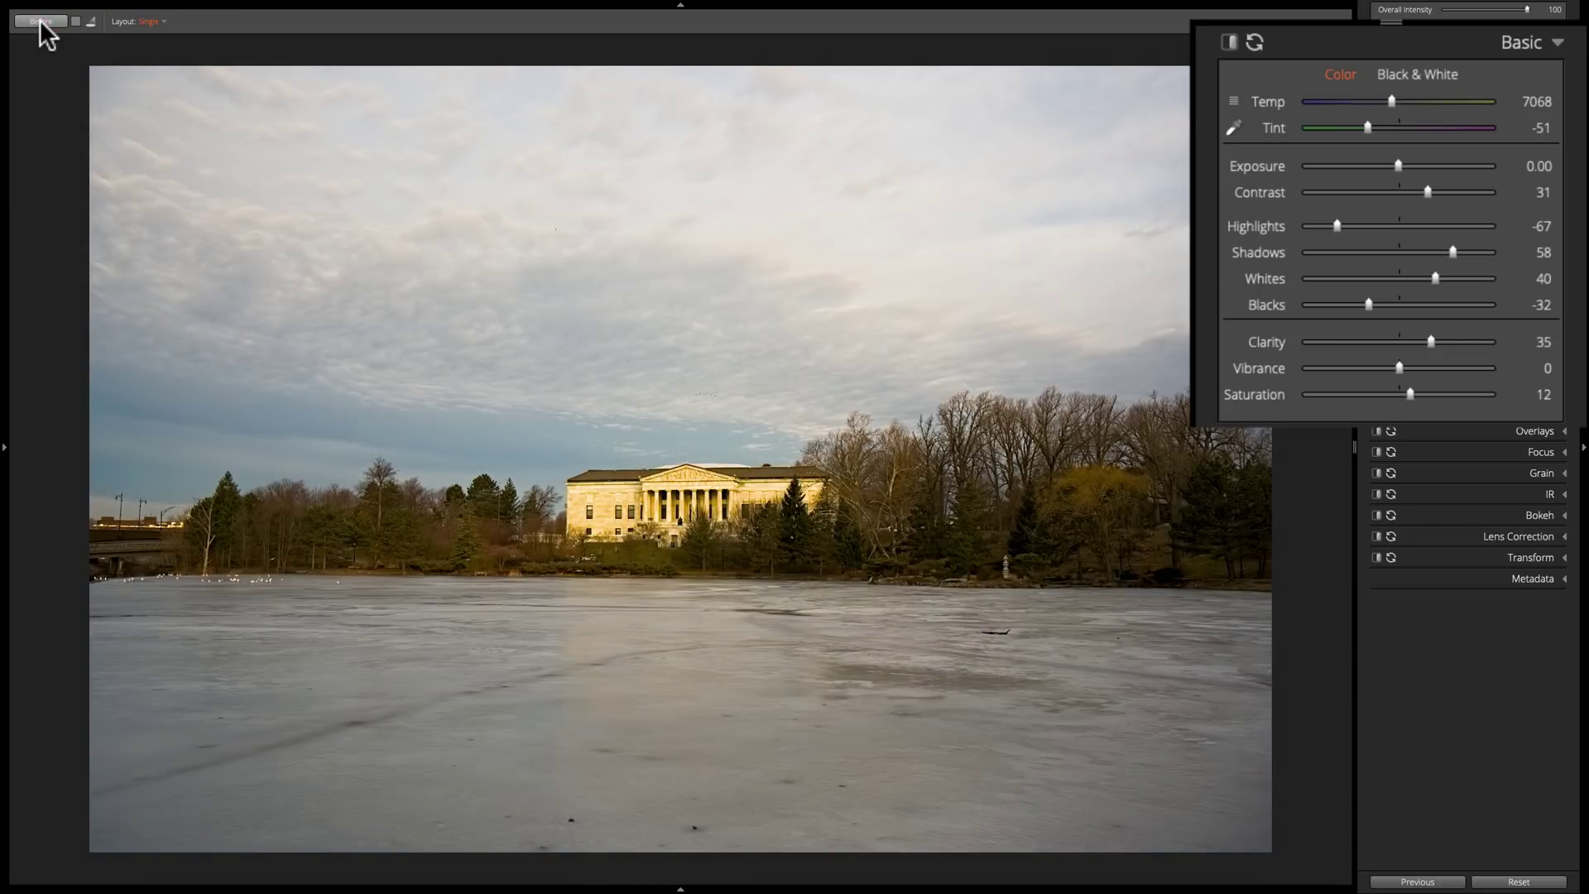
left_click(41, 21)
left_click(41, 21)
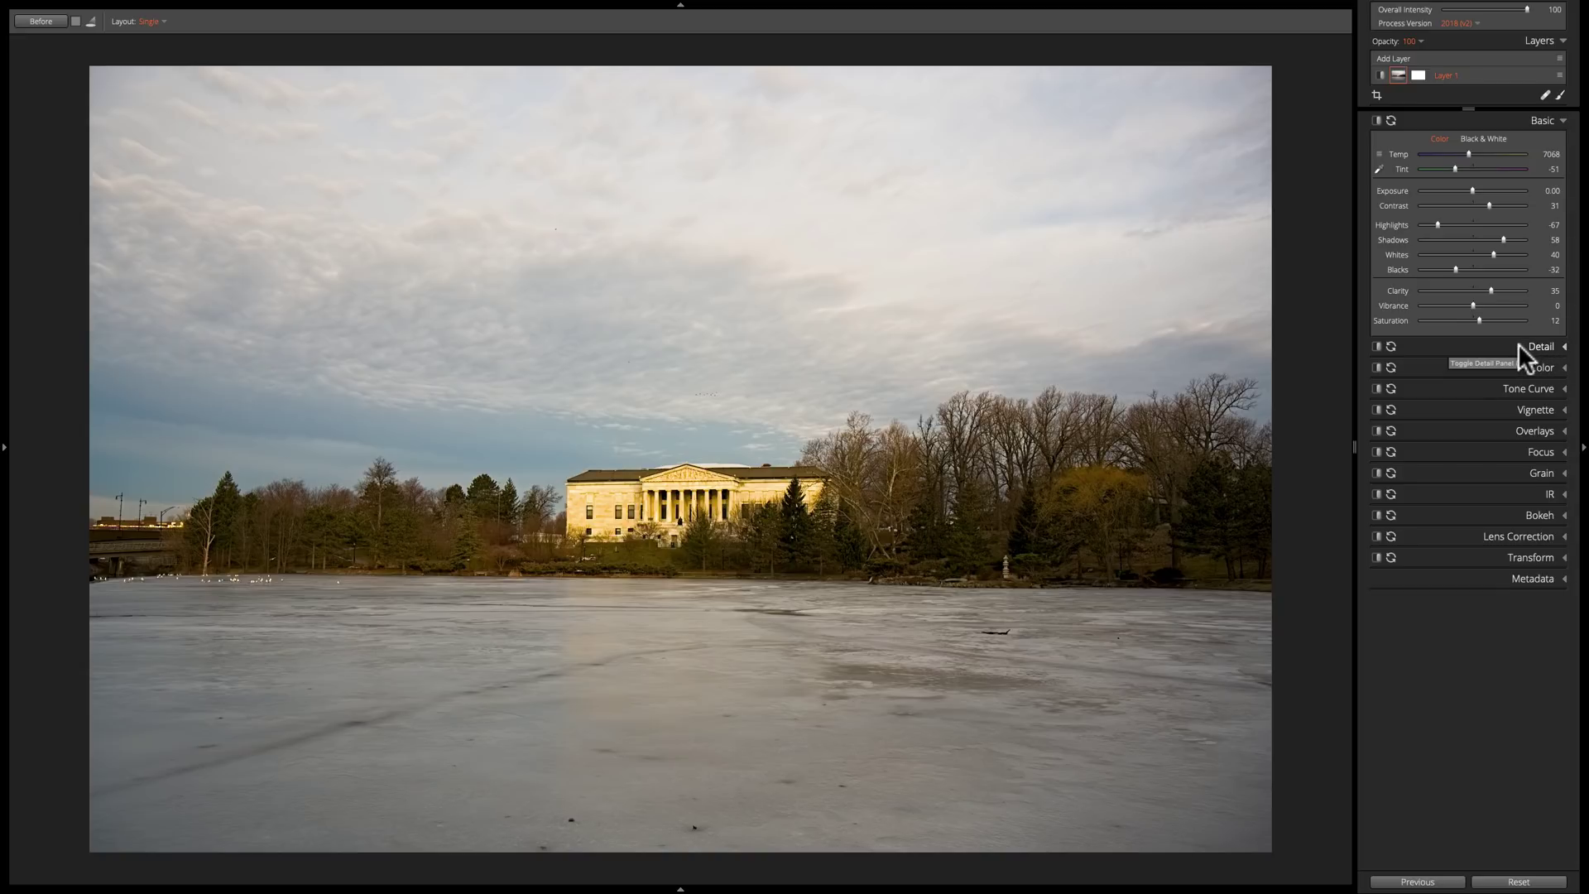
left_click(1518, 346)
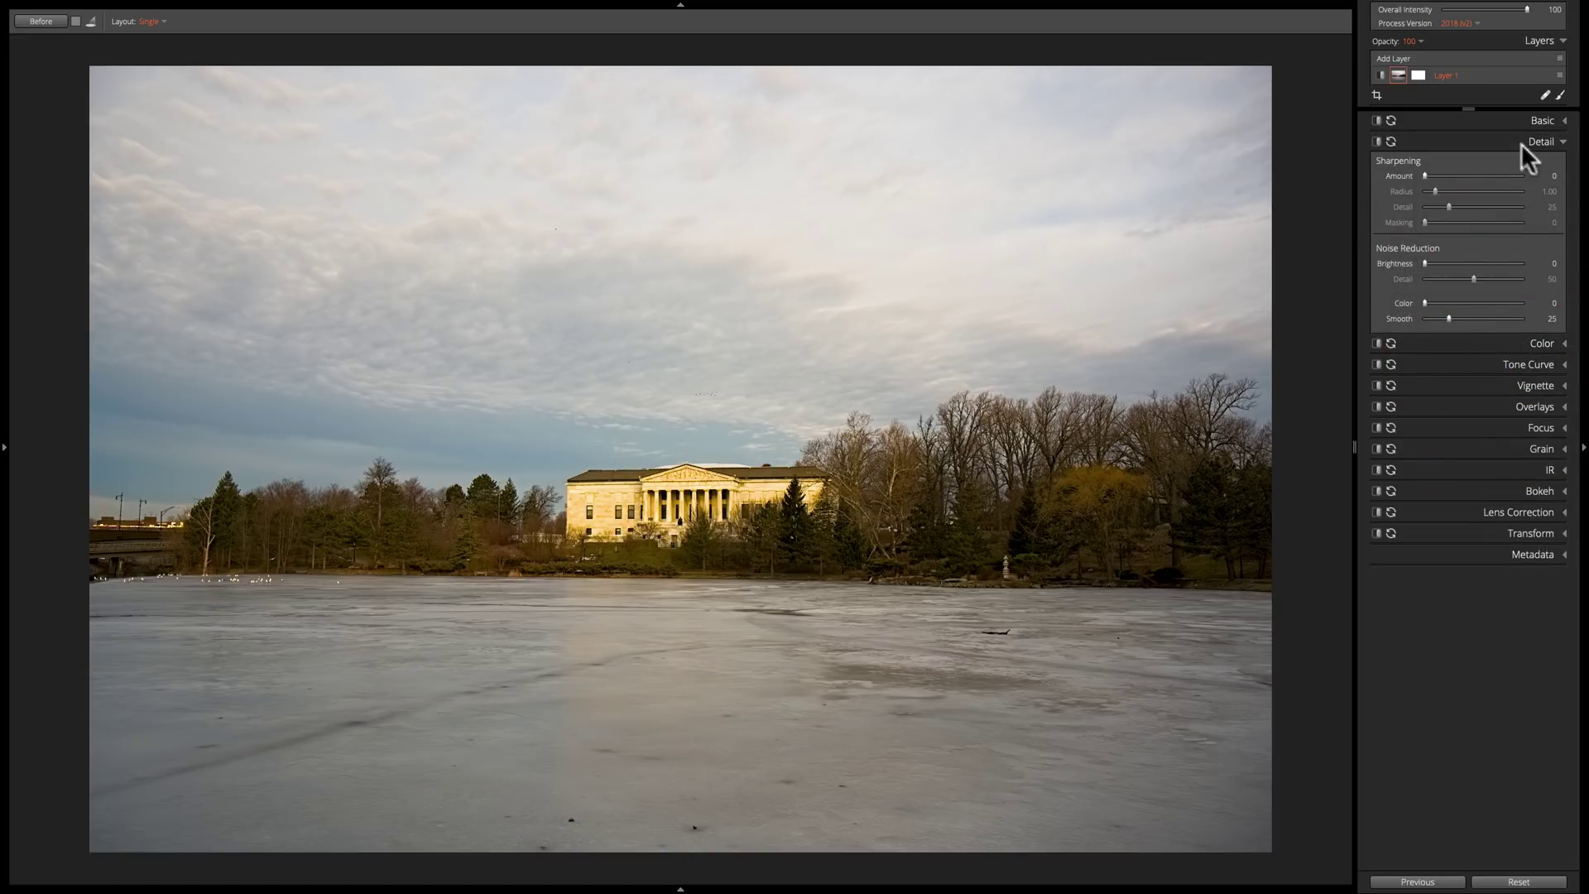
left_click(1507, 134)
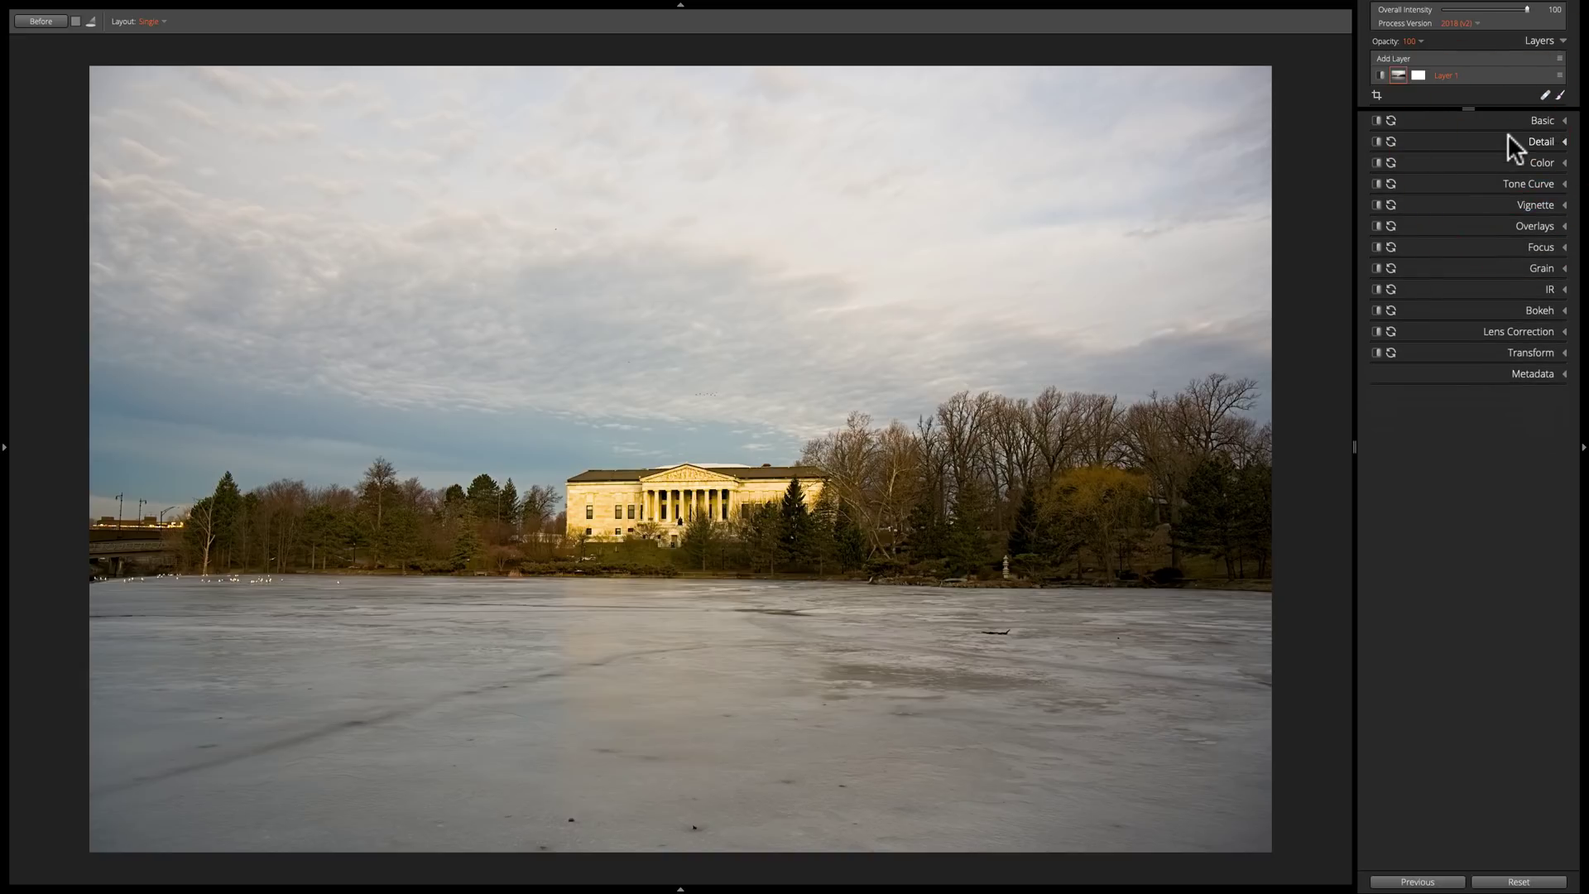
left_click(1513, 118)
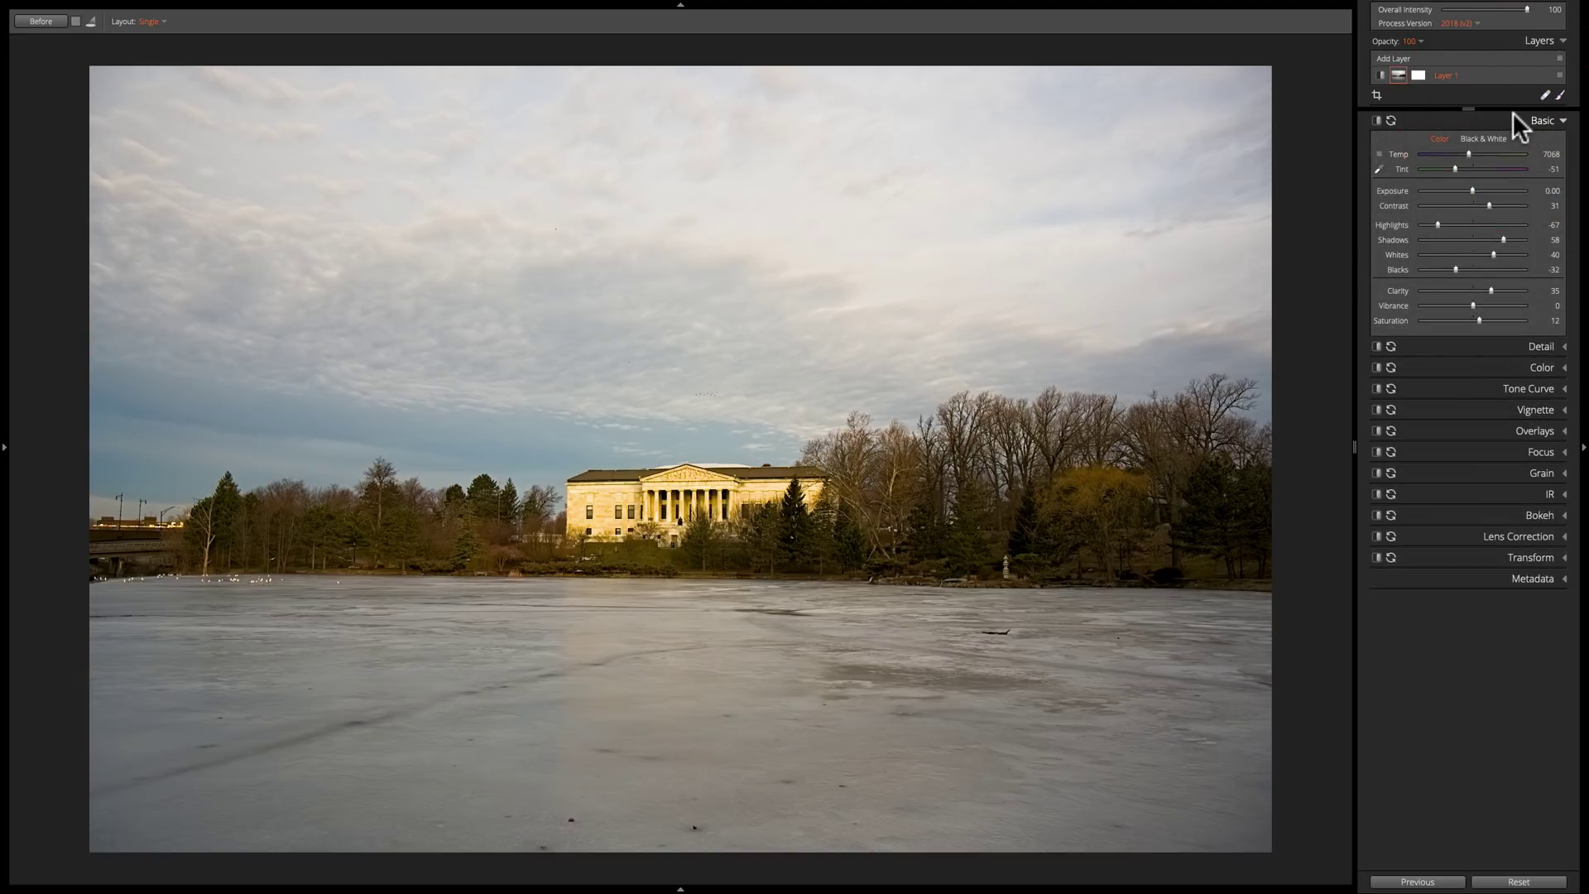